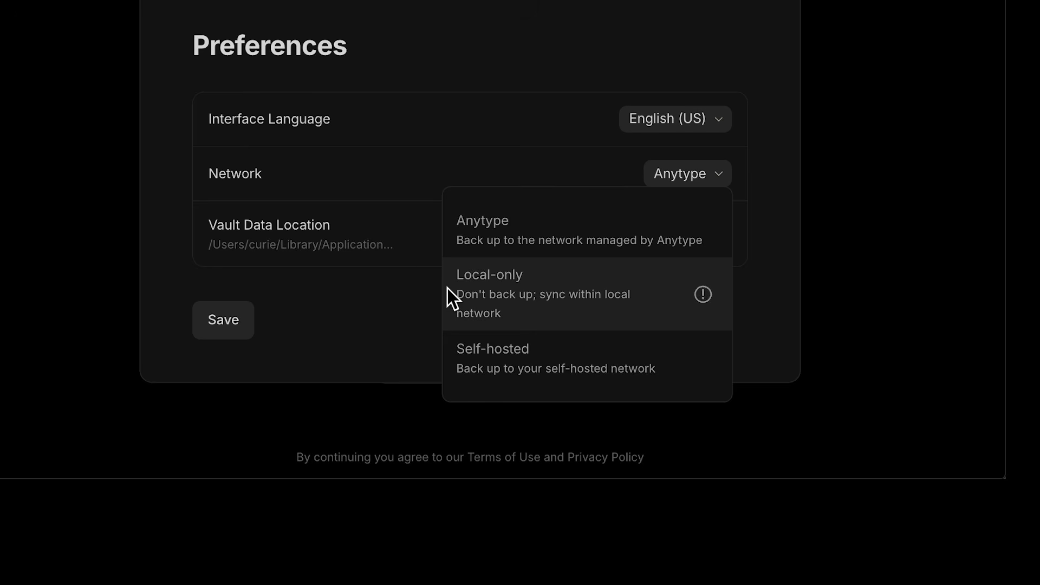
Step: Switch the Network preference to Local-only and view its info note
{"action": "left_click_drag", "start_coordinate": [317, 312], "coordinate": [460, 303]}
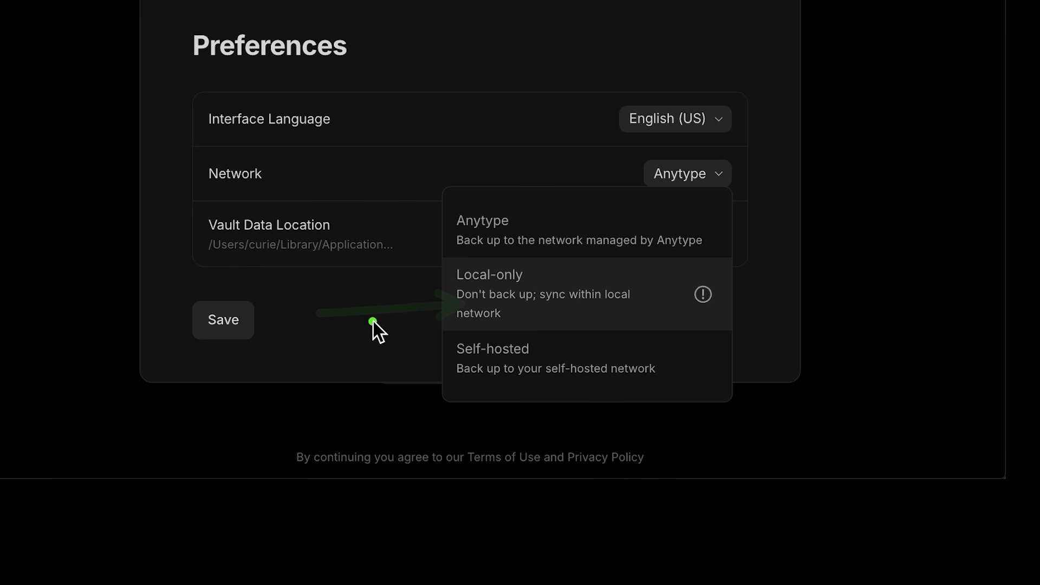
{"action": "left_click", "coordinate": [682, 298]}
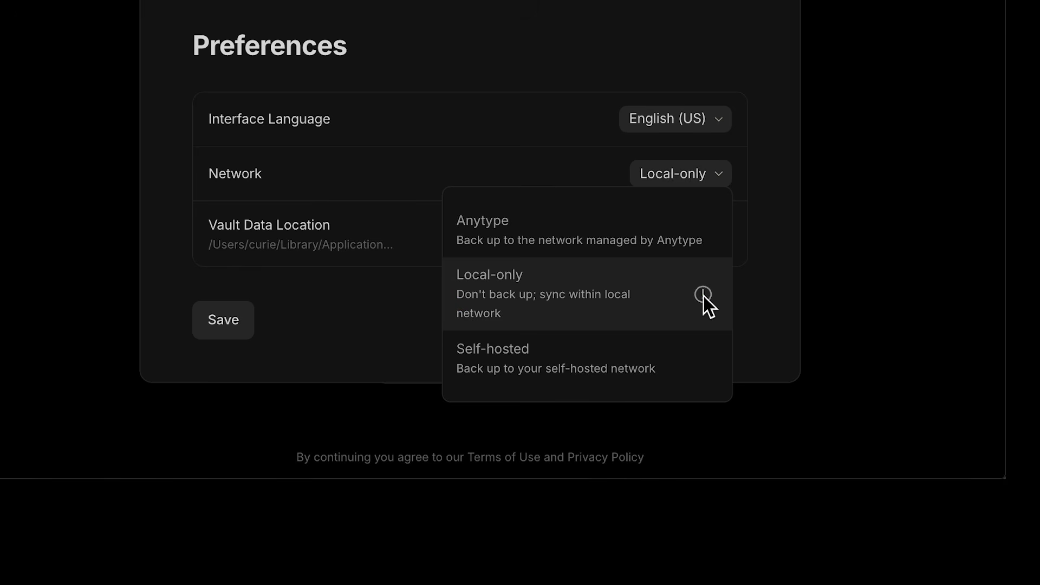
{"action": "mouse_move", "coordinate": [703, 296]}
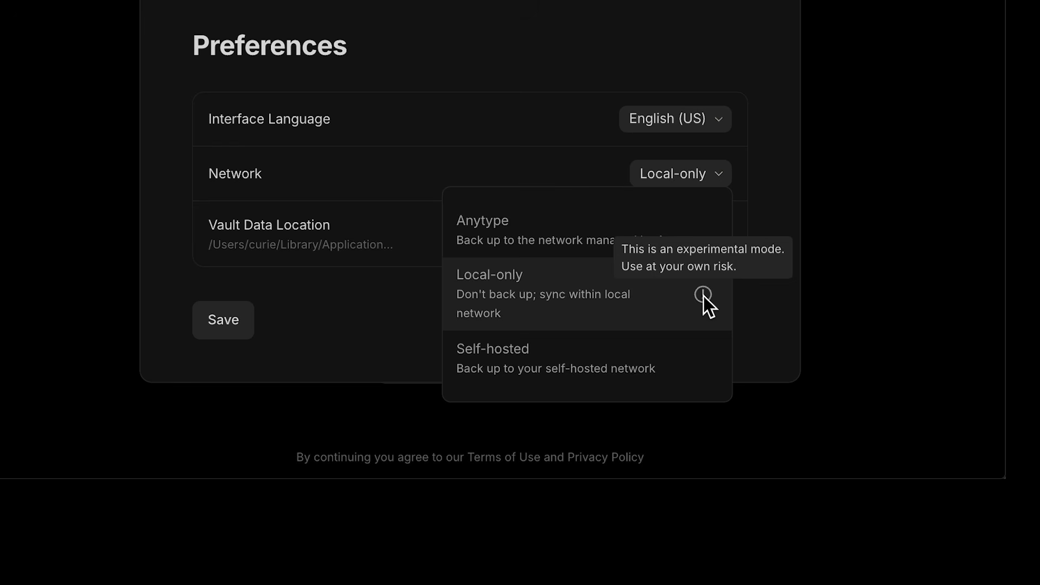
{"action": "left_click", "coordinate": [723, 170]}
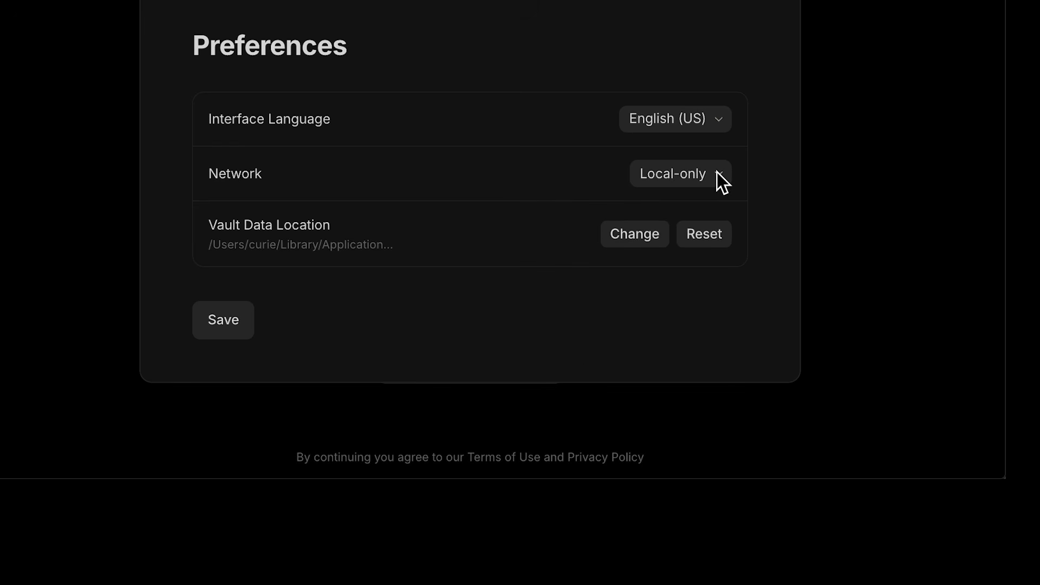
Step: Try the Self-hosted network mode, then set Network back to Anytype
{"action": "left_click", "coordinate": [715, 174]}
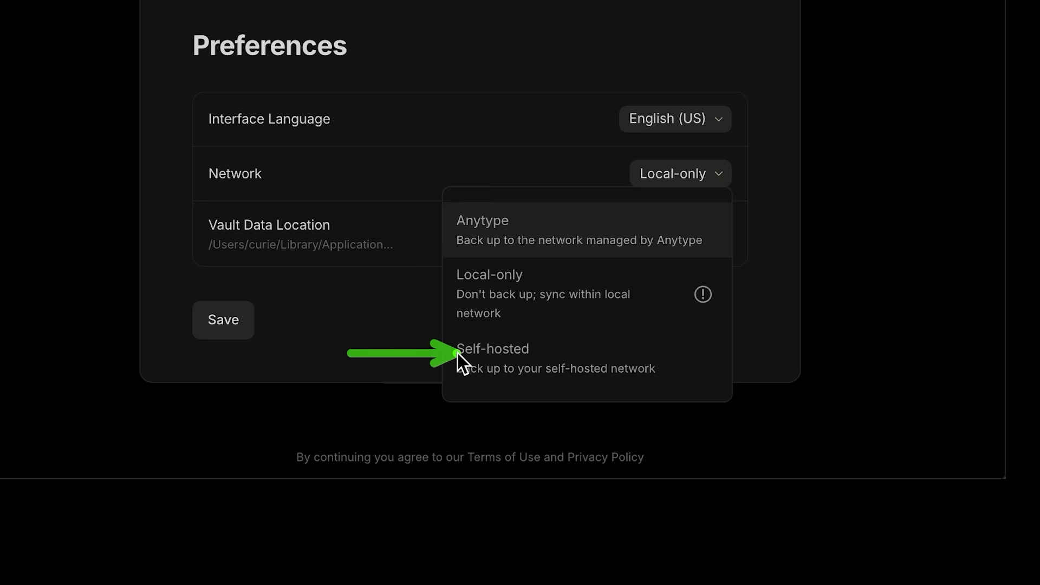
{"action": "left_click", "coordinate": [477, 352]}
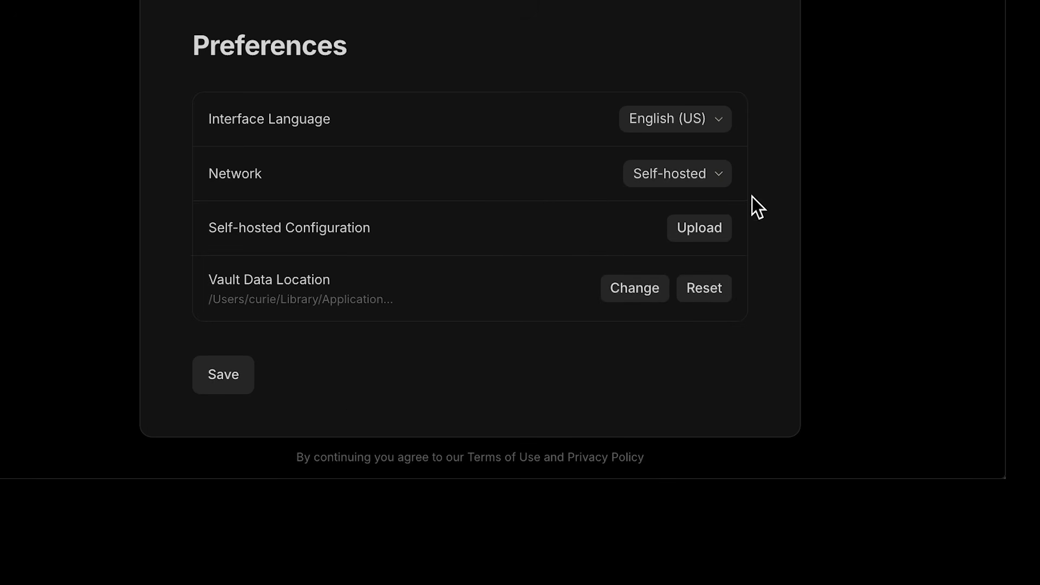
{"action": "left_click", "coordinate": [710, 177]}
{"action": "left_click", "coordinate": [587, 222]}
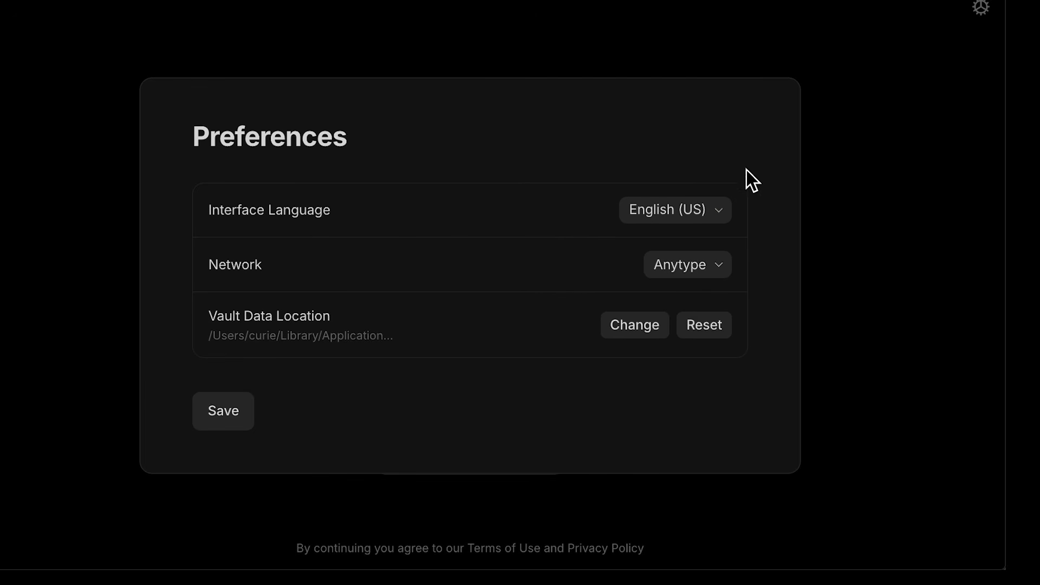
Step: Check the Interface Language list, keeping English (US), and close Preferences
{"action": "left_click", "coordinate": [722, 211]}
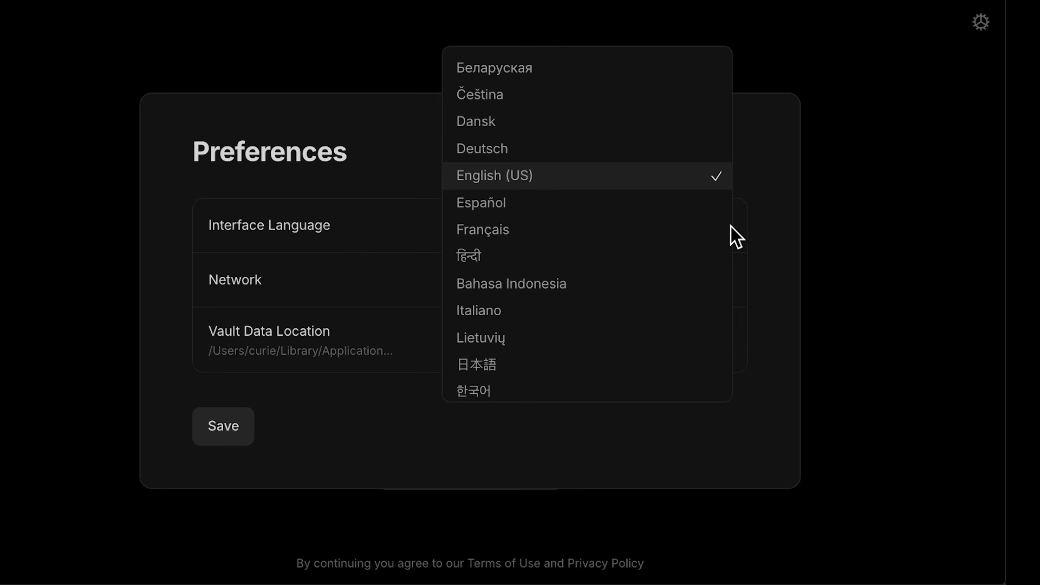
{"action": "left_click", "coordinate": [769, 220]}
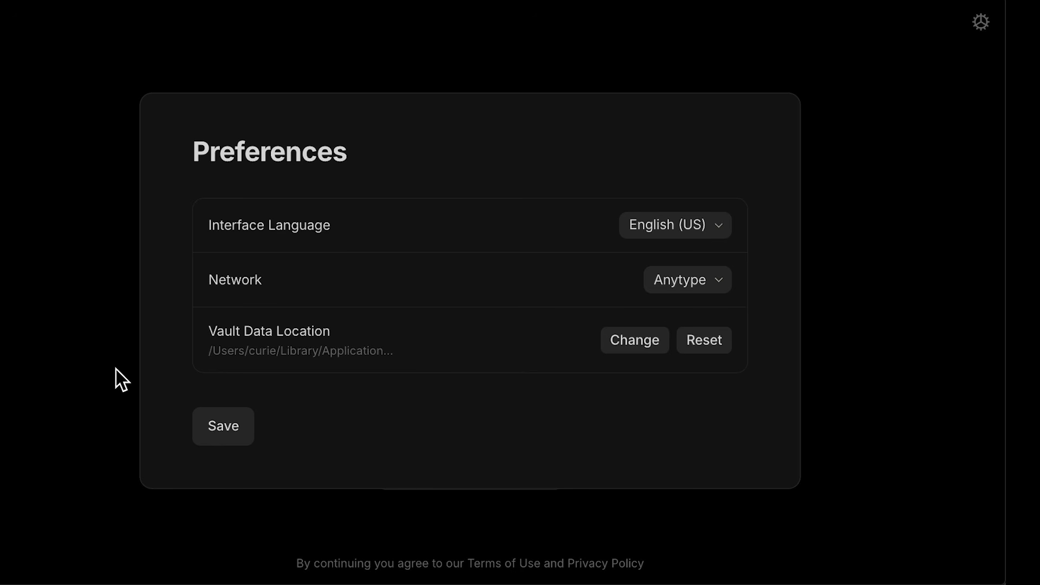
{"action": "left_click_drag", "start_coordinate": [116, 372], "coordinate": [228, 353]}
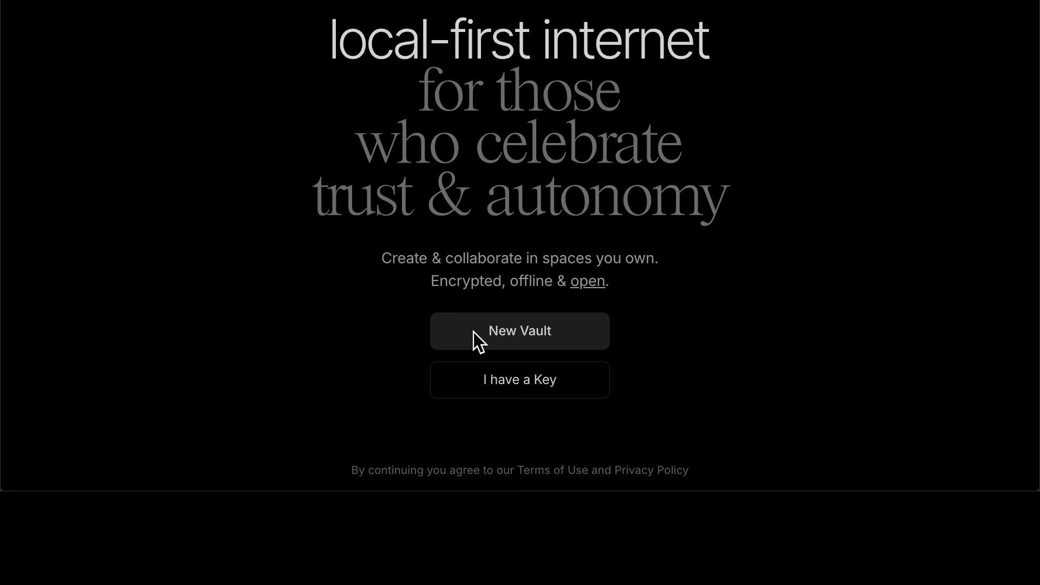
Step: Create a new vault, skip the recovery key, enter a display name, and enter the vault
{"action": "left_click", "coordinate": [474, 333]}
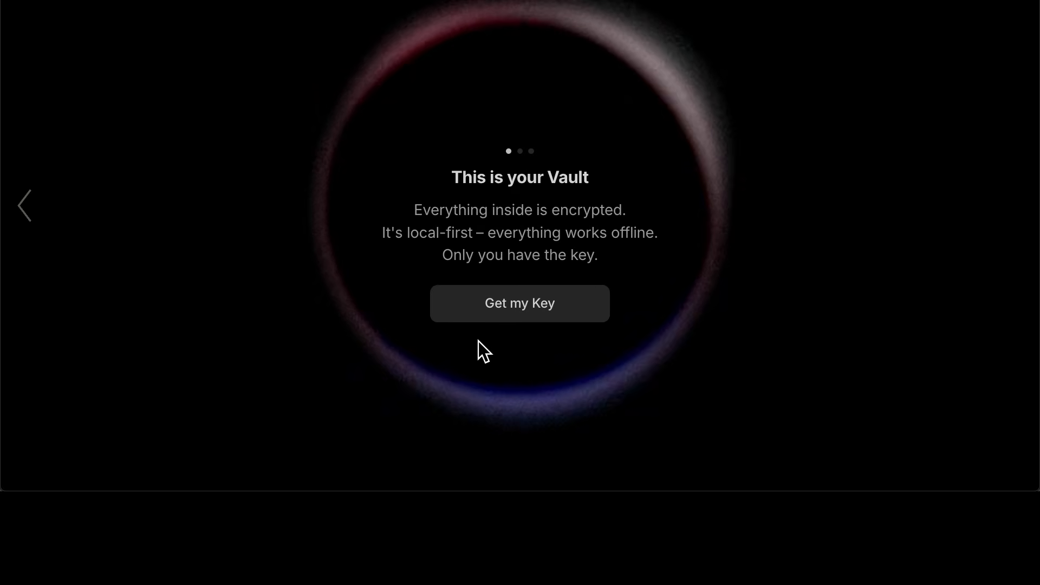
{"action": "left_click", "coordinate": [463, 304]}
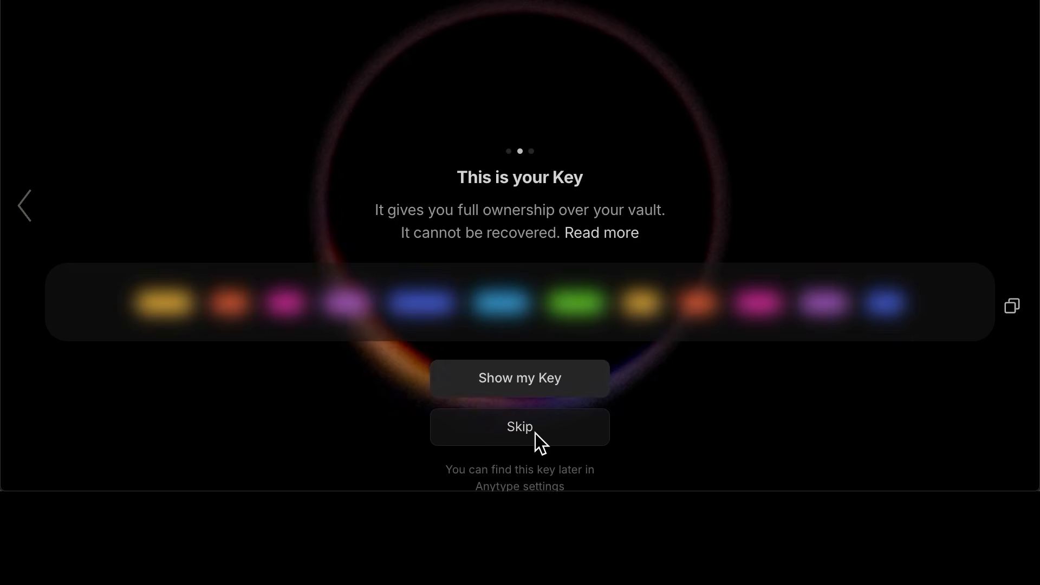
{"action": "left_click", "coordinate": [535, 433]}
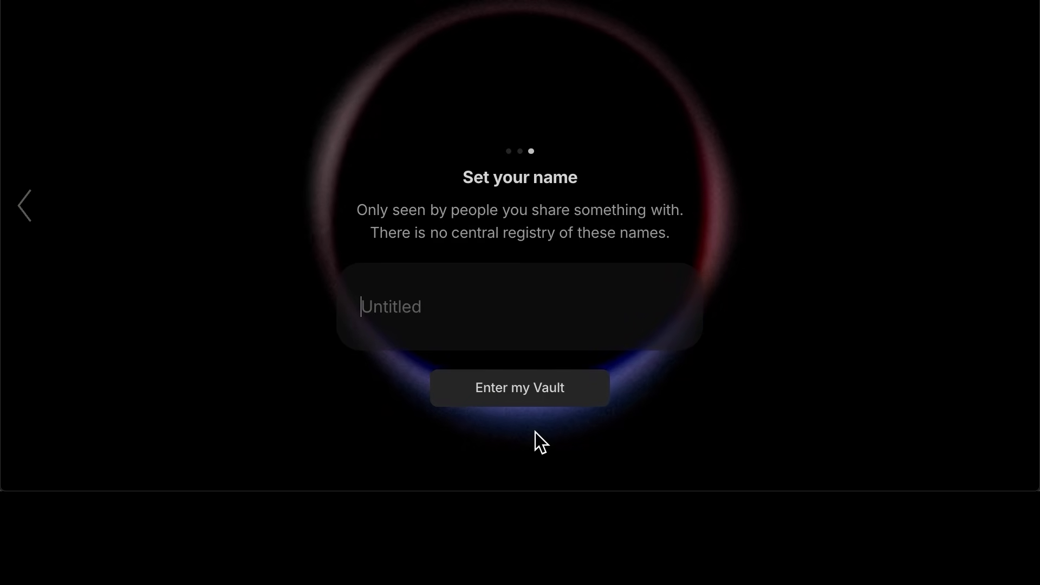
{"action": "type", "text": "Herm"}
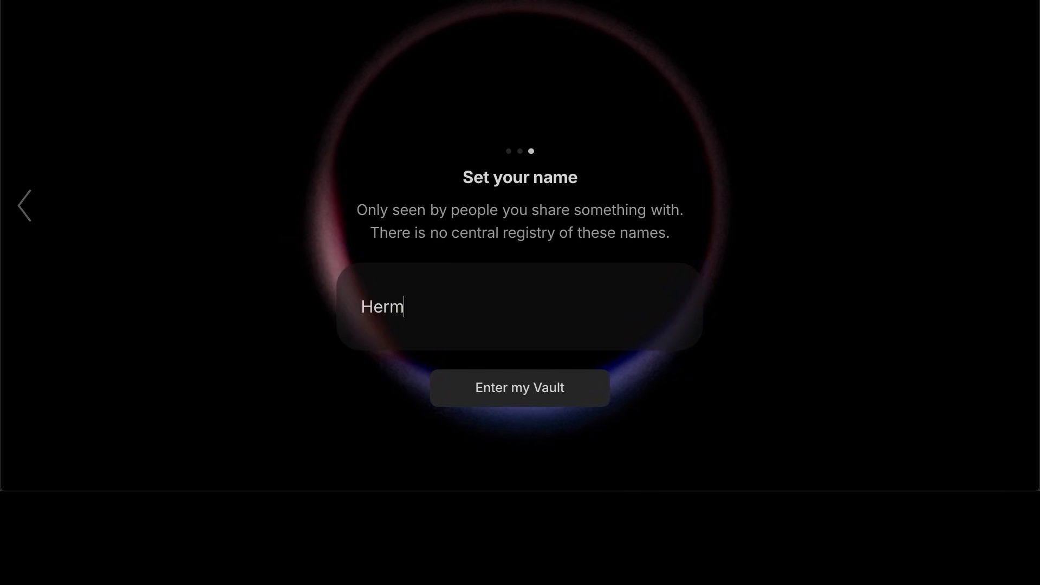
{"action": "type", "text": "oine"}
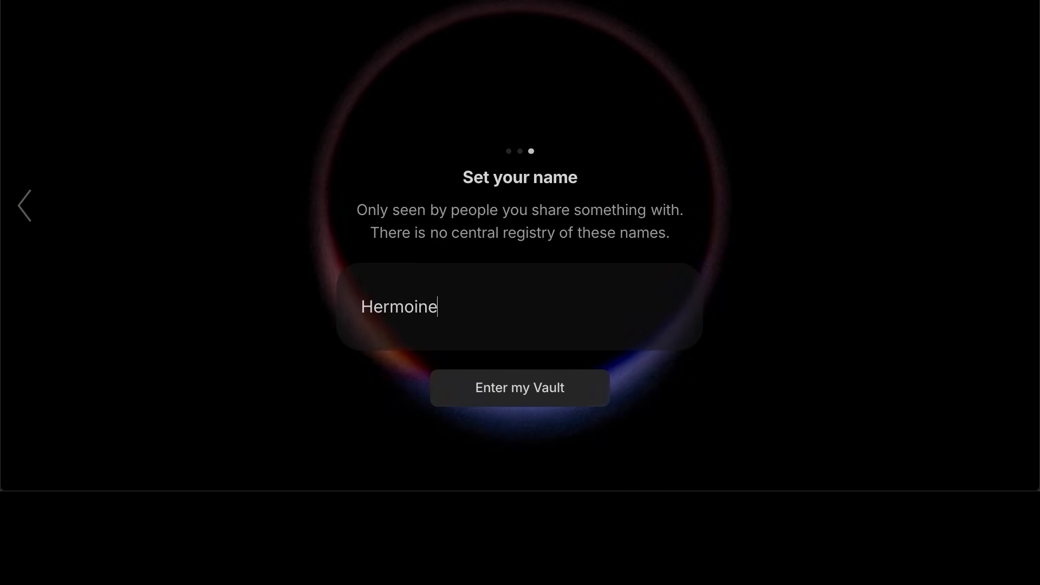
{"action": "left_click", "coordinate": [550, 395]}
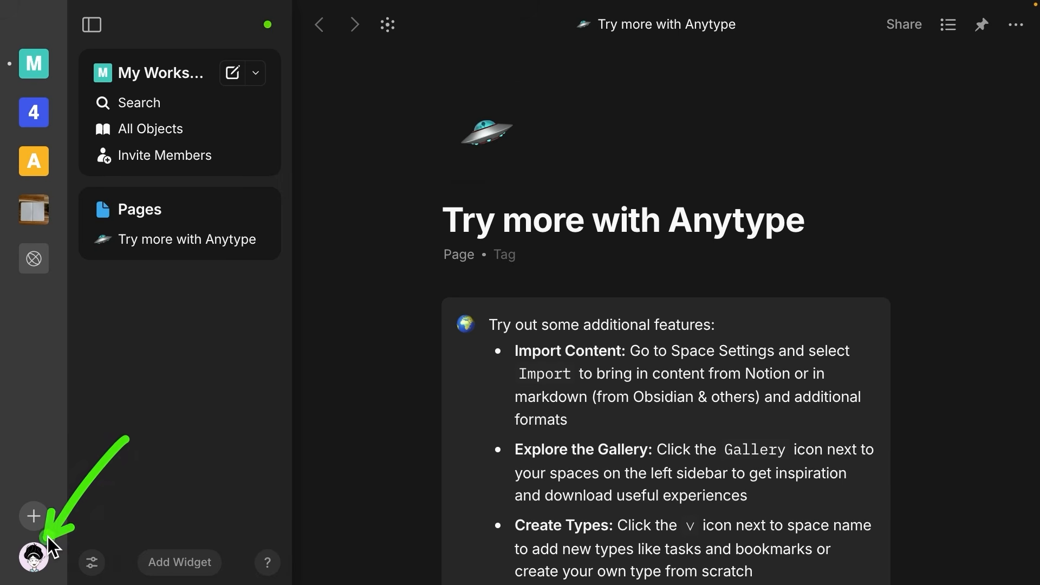
Step: Turn on a six-digit PIN code in account settings, keeping the 10min check time-out
{"action": "left_click", "coordinate": [37, 553]}
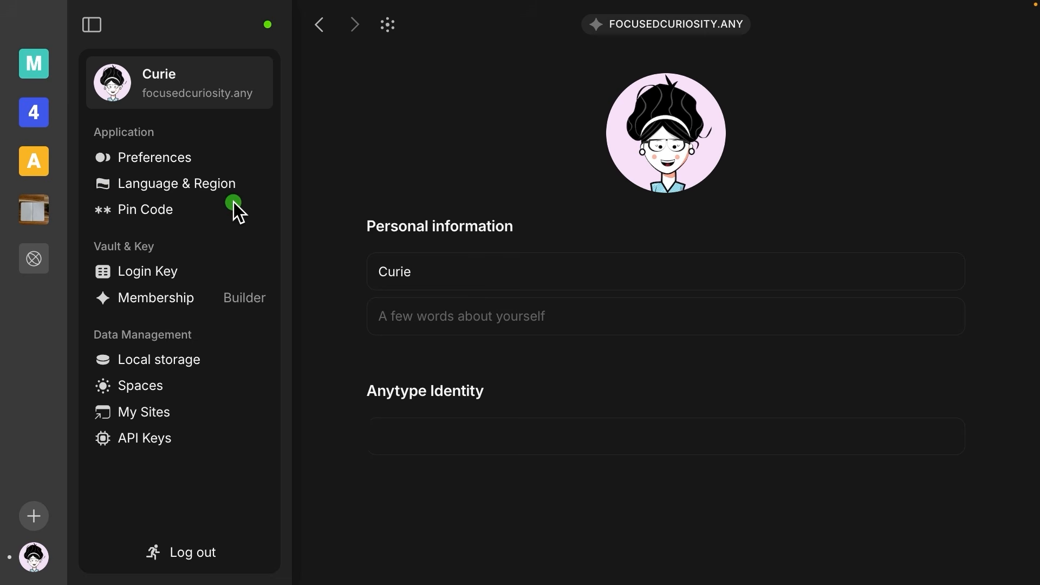
{"action": "left_click", "coordinate": [187, 208]}
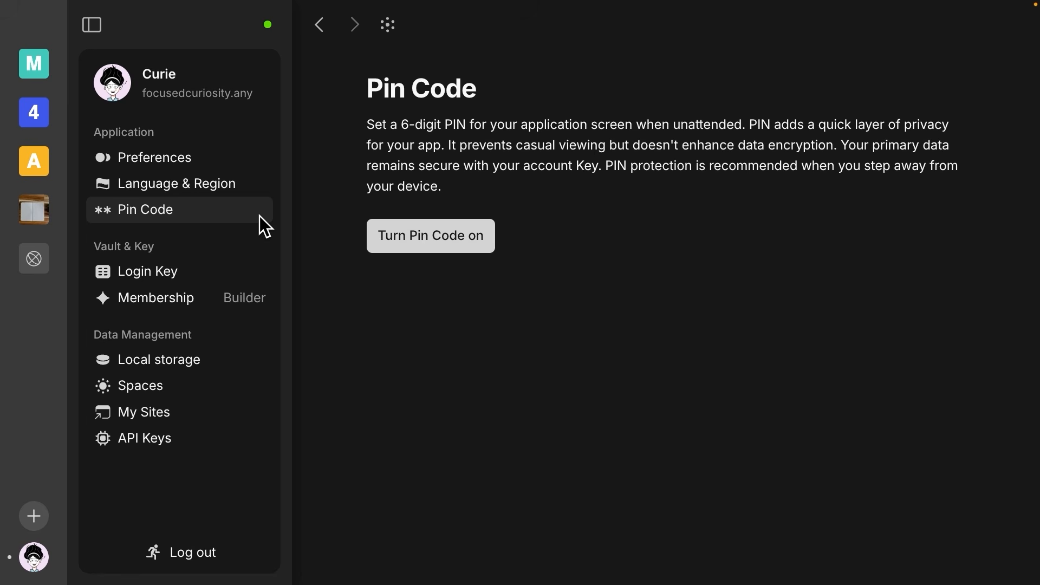
{"action": "left_click", "coordinate": [422, 235]}
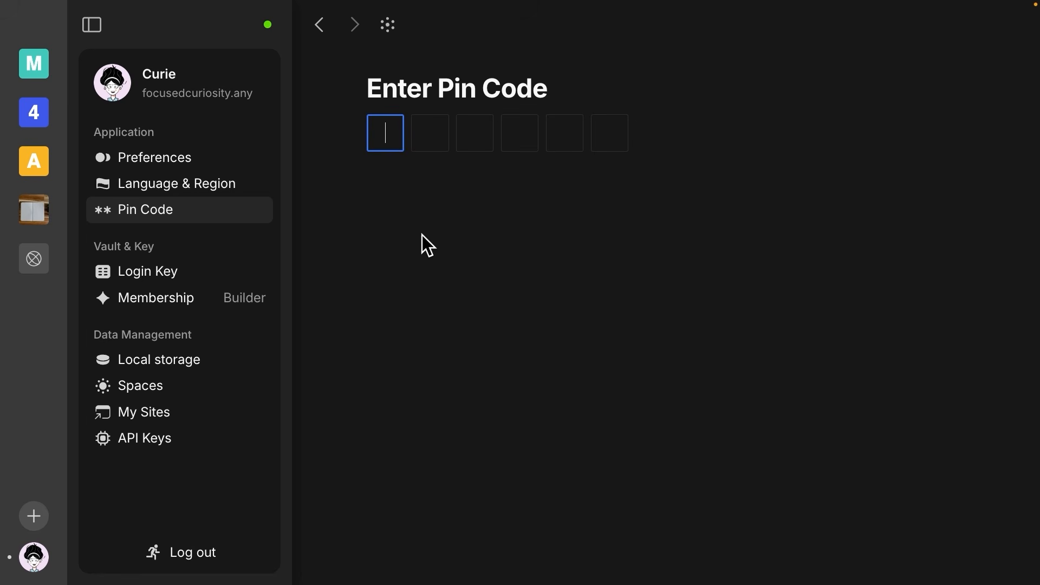
{"action": "type", "text": "000000"}
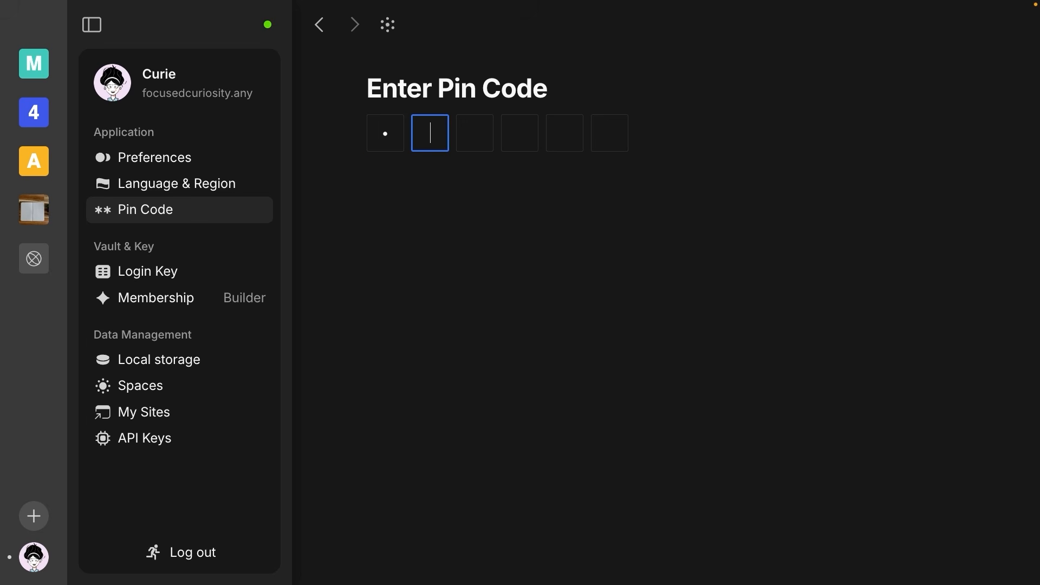
{"action": "type", "text": "0"}
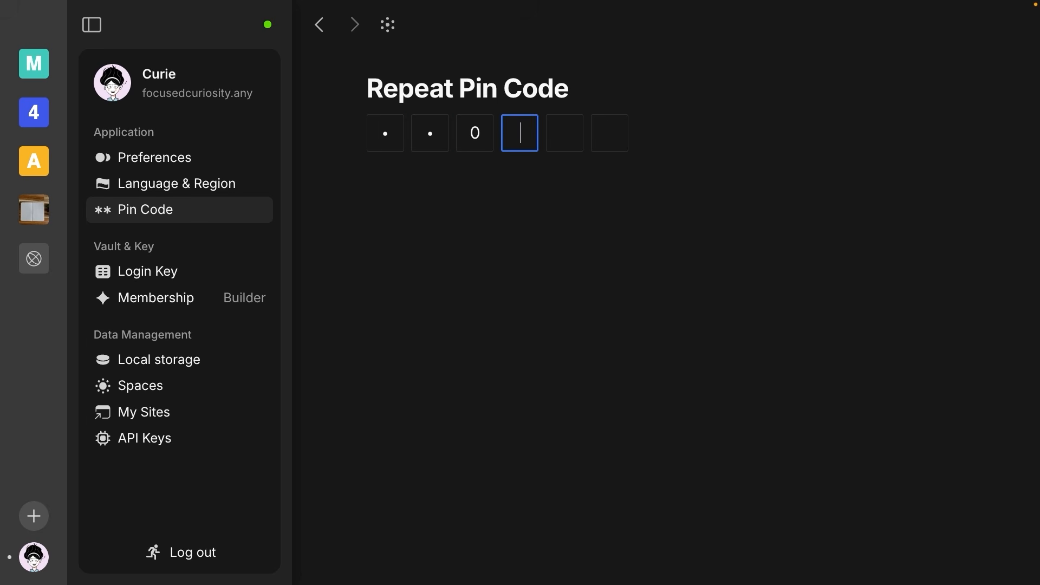
{"action": "type", "text": "00000"}
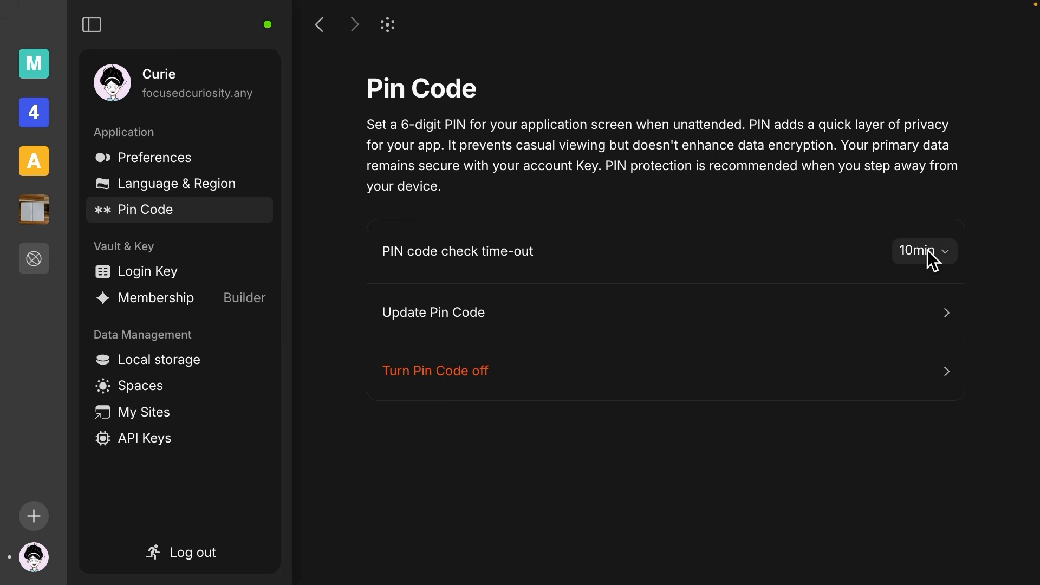
{"action": "left_click", "coordinate": [946, 252]}
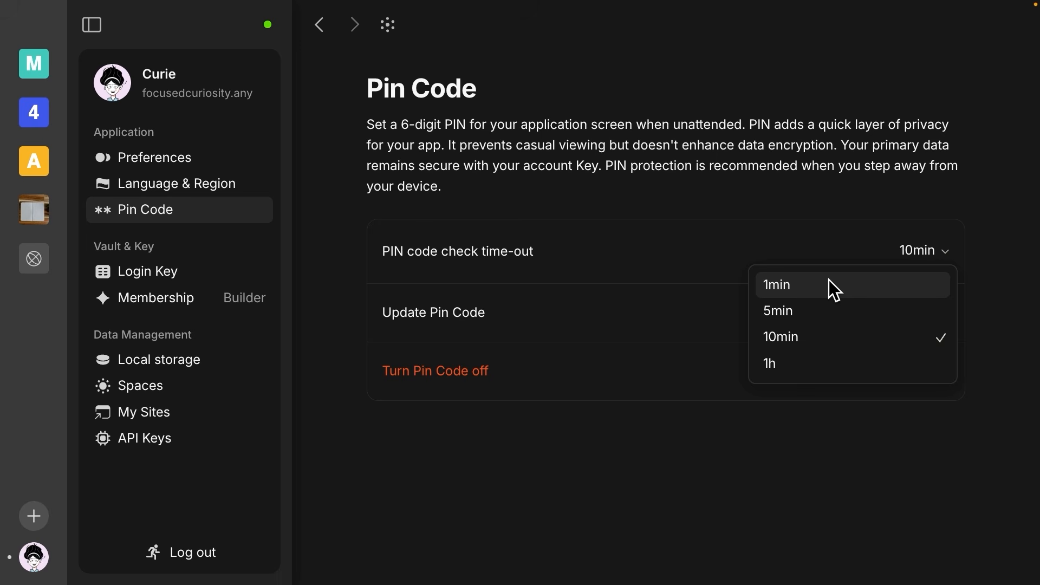
{"action": "left_click", "coordinate": [688, 409]}
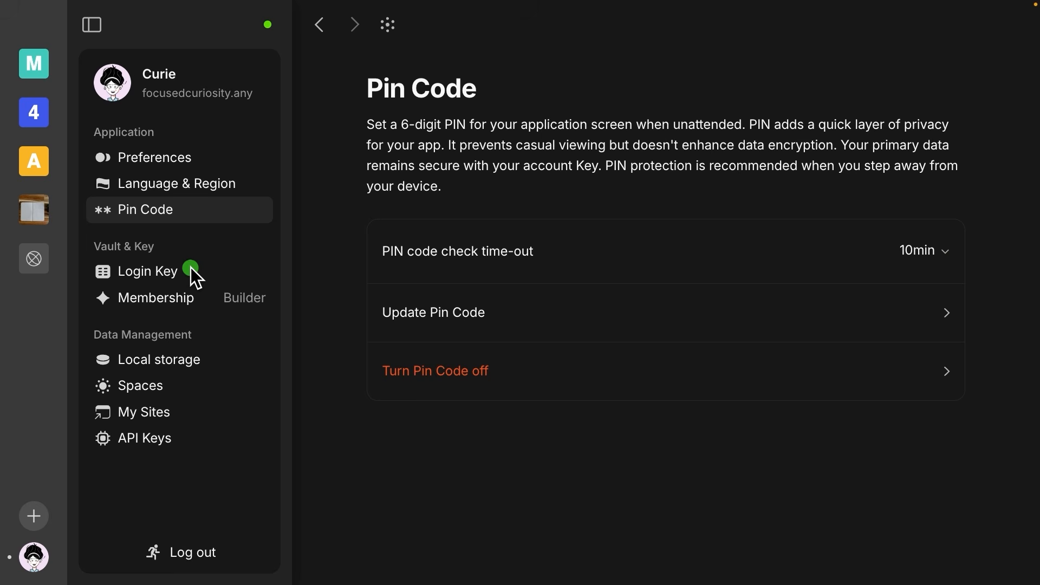
Step: Try revealing the login key and QR code without the PIN, then view the Builder membership
{"action": "left_click", "coordinate": [158, 271]}
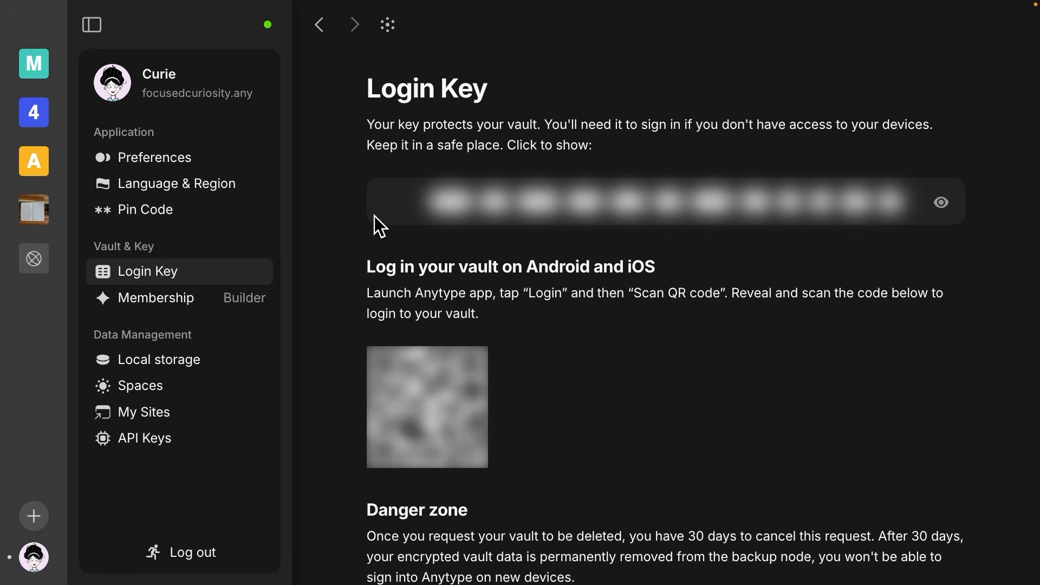
{"action": "left_click", "coordinate": [534, 201]}
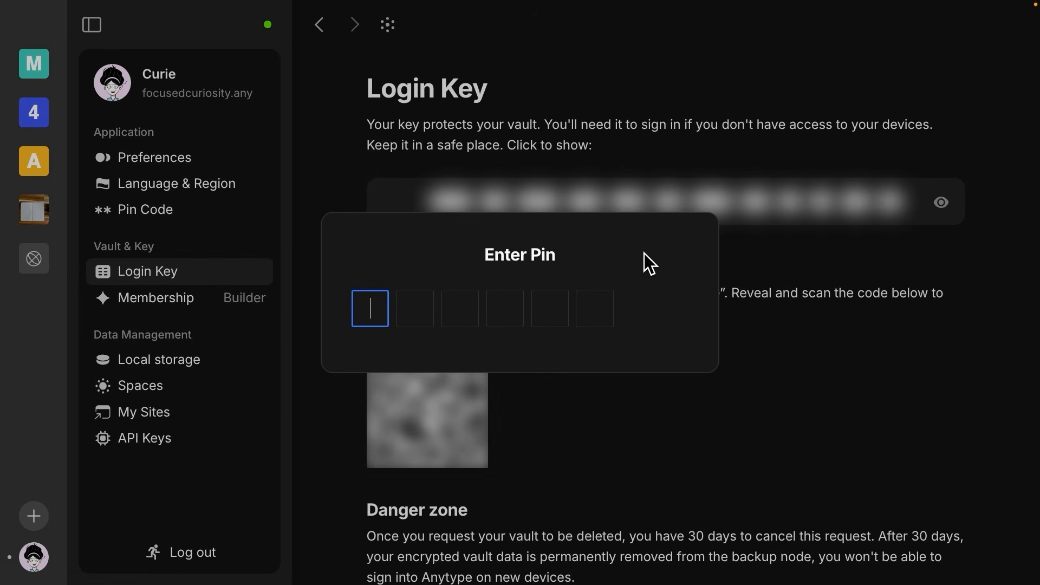
{"action": "left_click", "coordinate": [588, 383]}
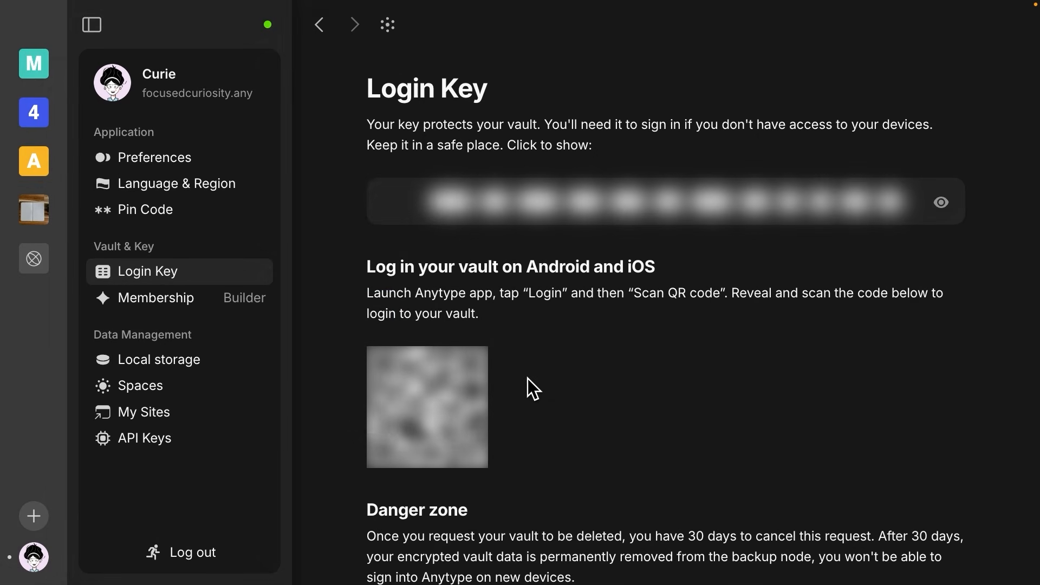
{"action": "left_click", "coordinate": [454, 386]}
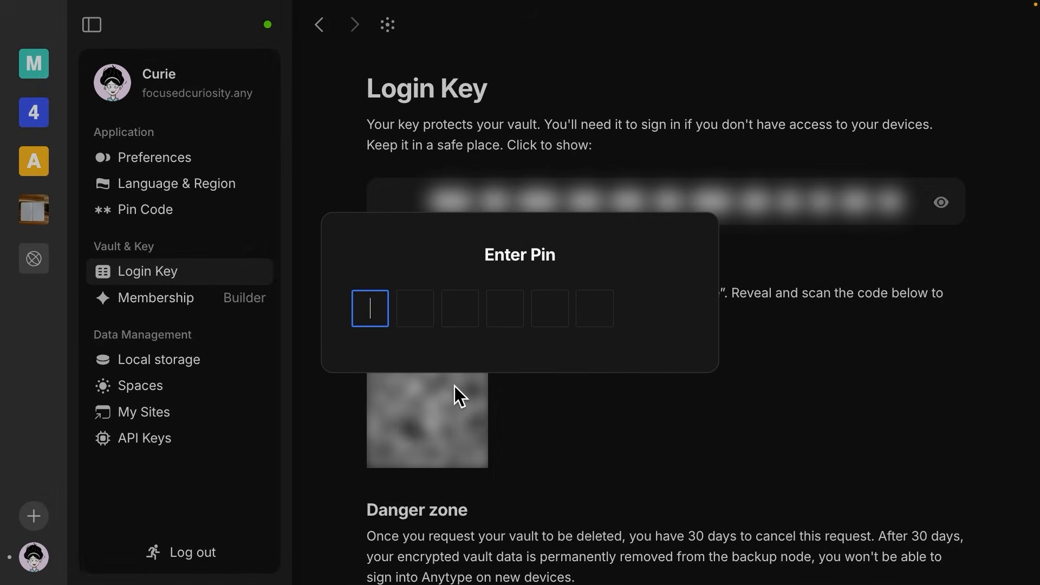
{"action": "left_click", "coordinate": [567, 389]}
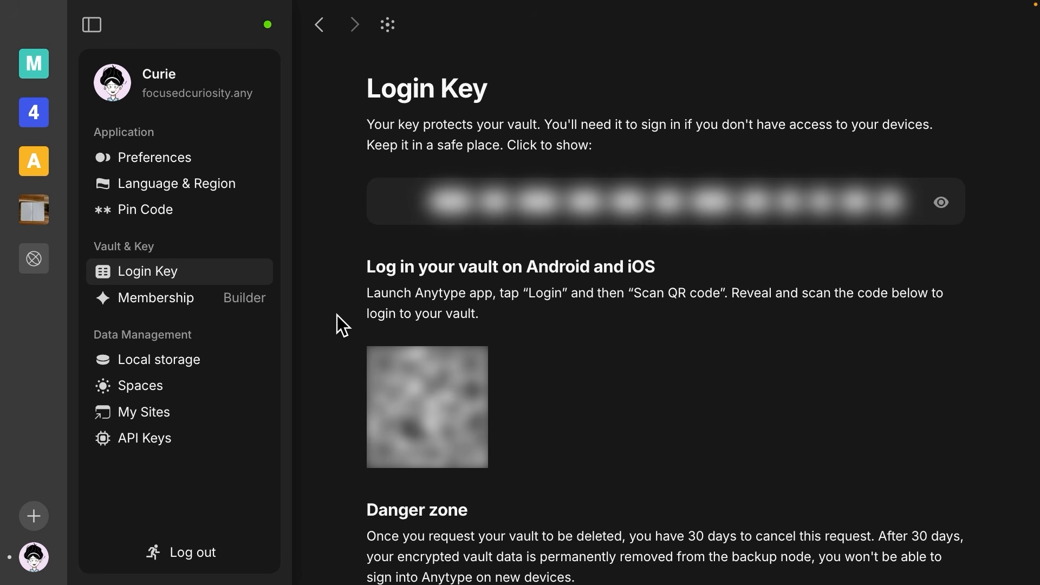
{"action": "left_click", "coordinate": [180, 298]}
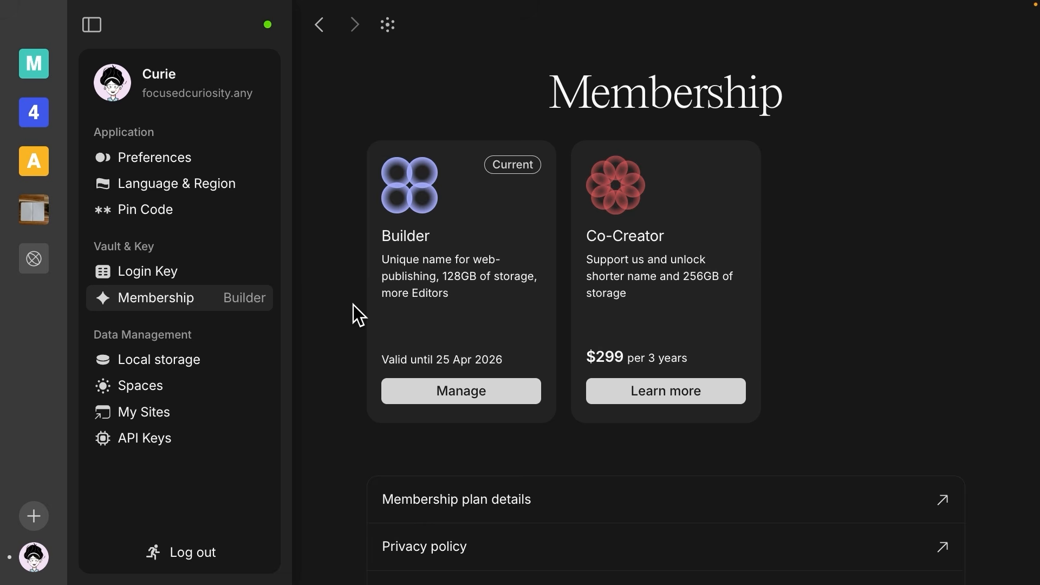
Step: View Local storage settings showing 0.94GB of local files used
{"action": "left_click", "coordinate": [231, 349]}
{"action": "left_click", "coordinate": [178, 362]}
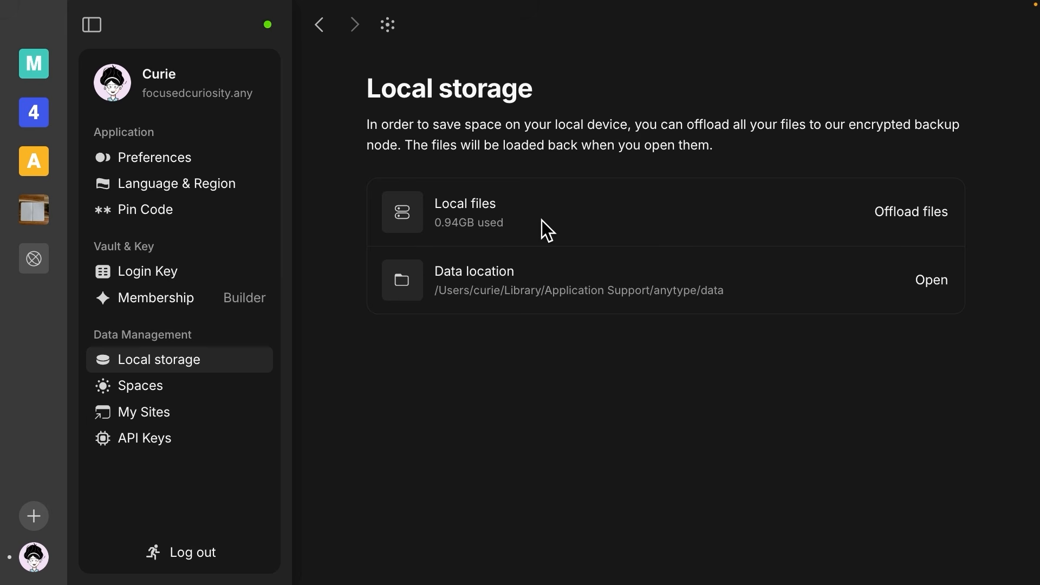
Step: List the four spaces: My Workspace, 48, Original and Any Authors
{"action": "left_click", "coordinate": [221, 389]}
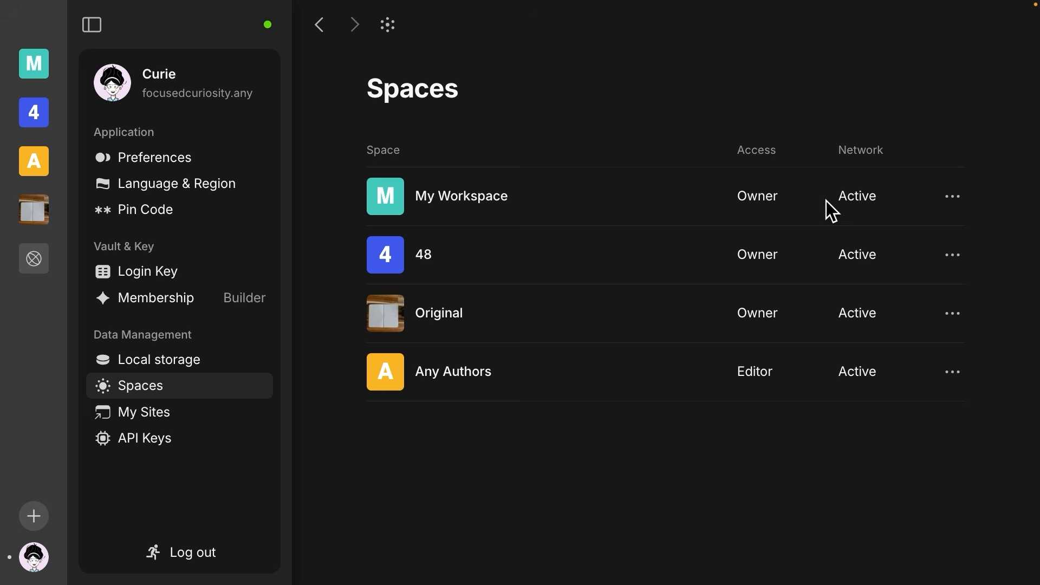
Step: Check the sync status overview, then list published sites Focused Curiosity and web-space-usage
{"action": "left_click", "coordinate": [272, 32]}
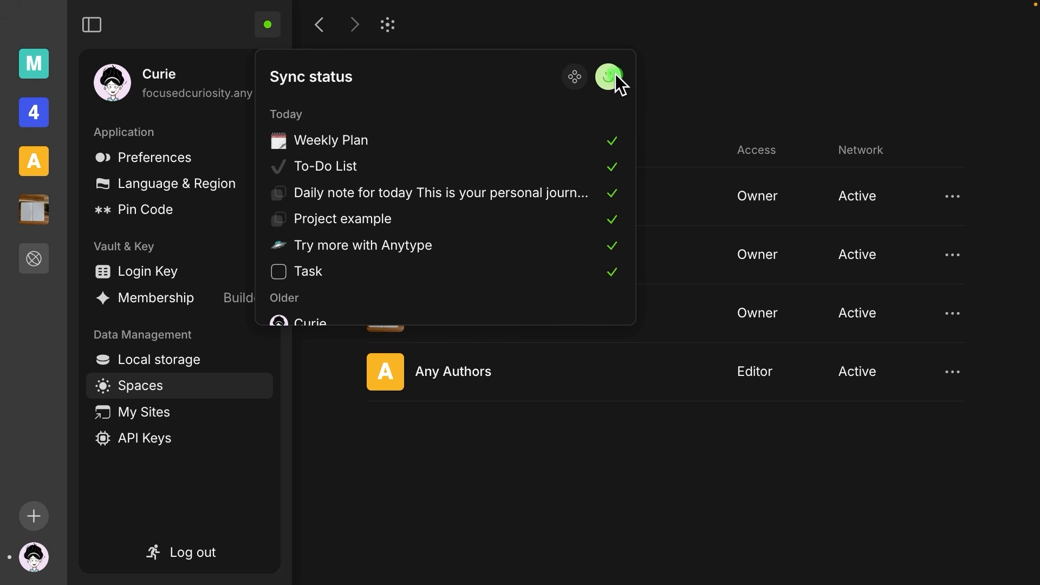
{"action": "mouse_move", "coordinate": [609, 77]}
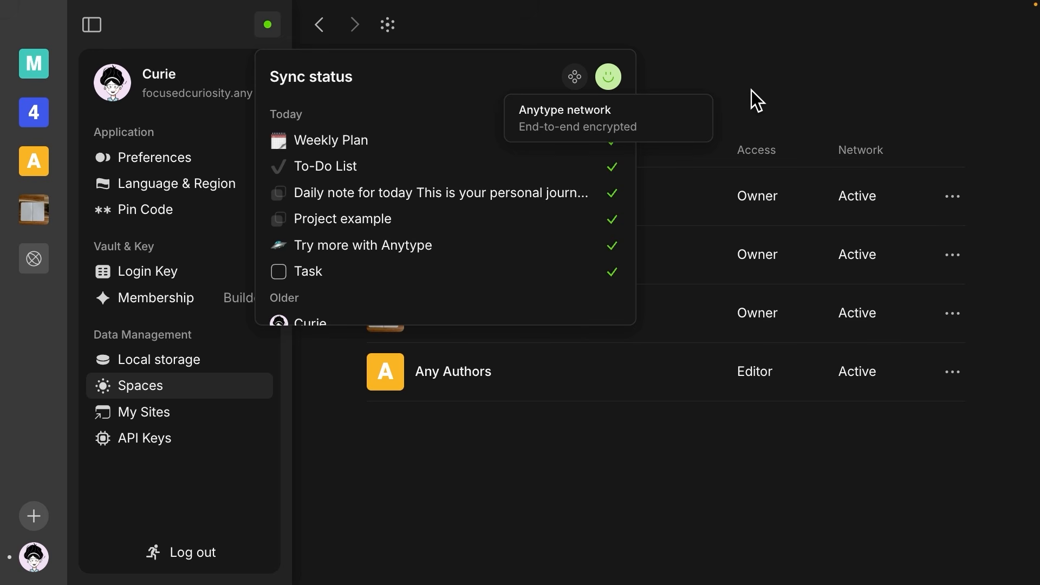
{"action": "left_click", "coordinate": [681, 51]}
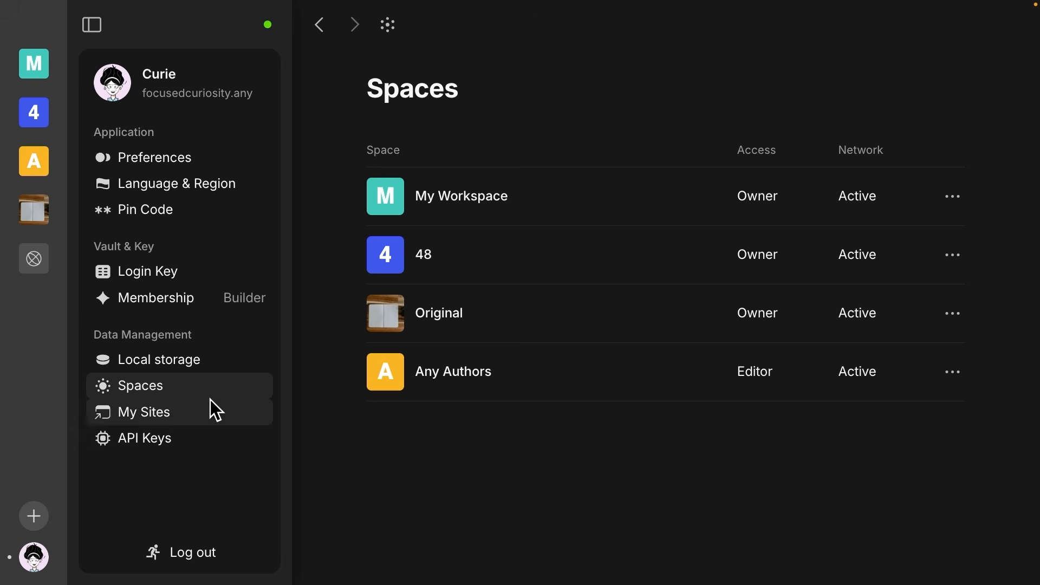
{"action": "left_click", "coordinate": [321, 399]}
{"action": "left_click_drag", "start_coordinate": [337, 401], "coordinate": [215, 401]}
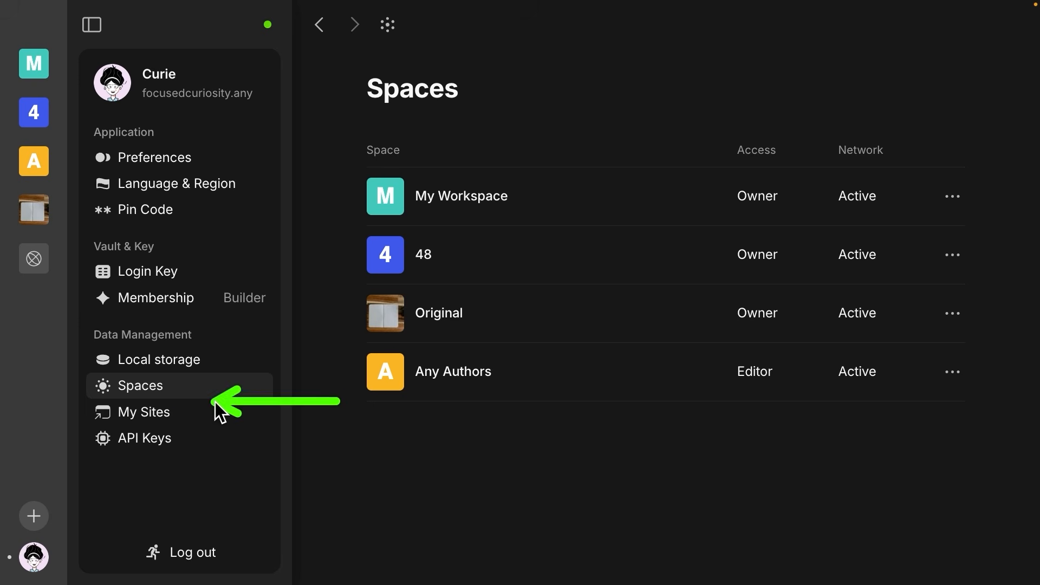
{"action": "left_click", "coordinate": [157, 417]}
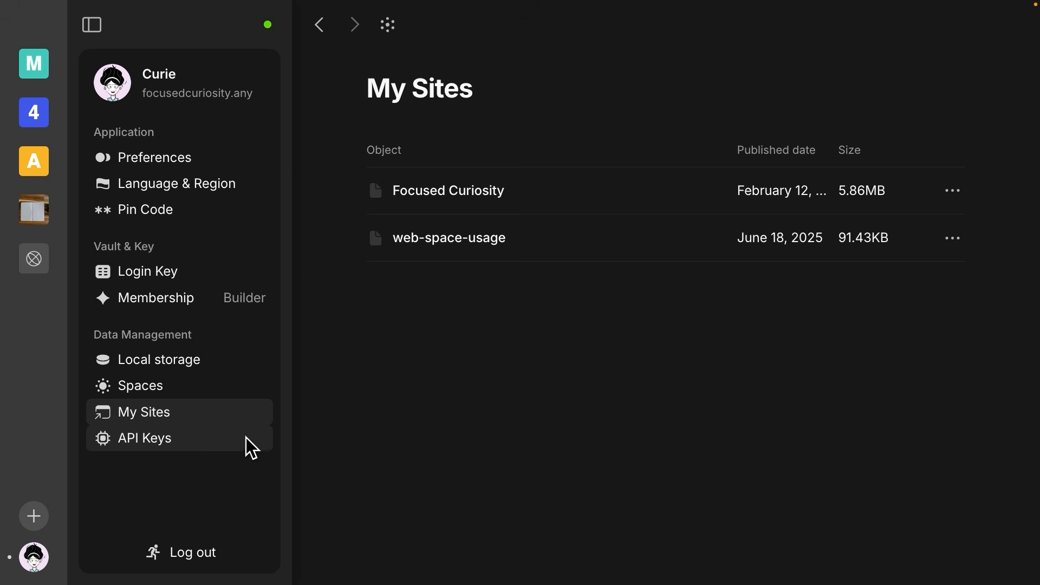
{"action": "left_click", "coordinate": [295, 171]}
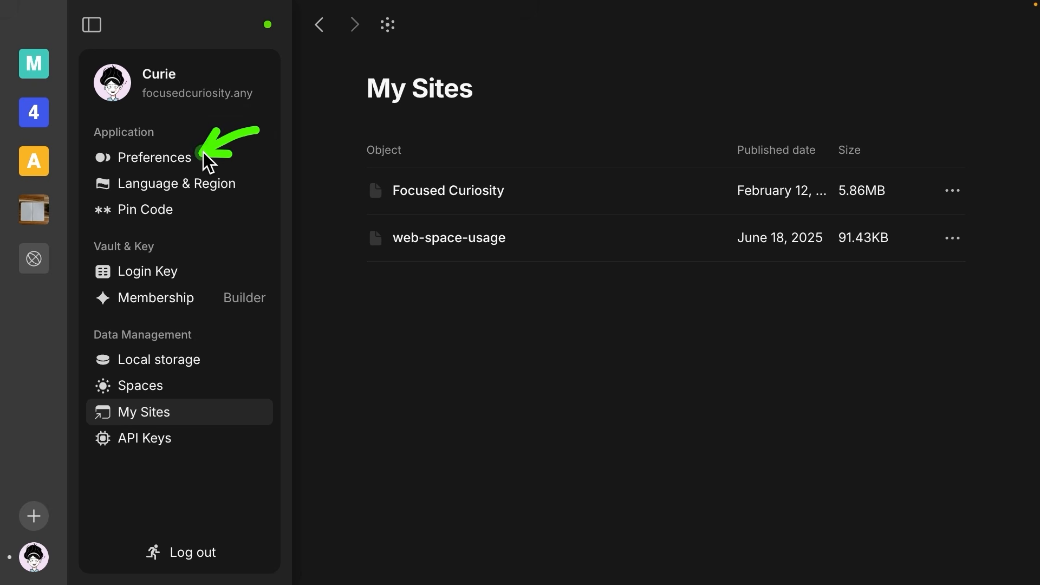
Step: Browse Preferences and Language & Region settings, then exit settings with Escape
{"action": "left_click", "coordinate": [161, 162]}
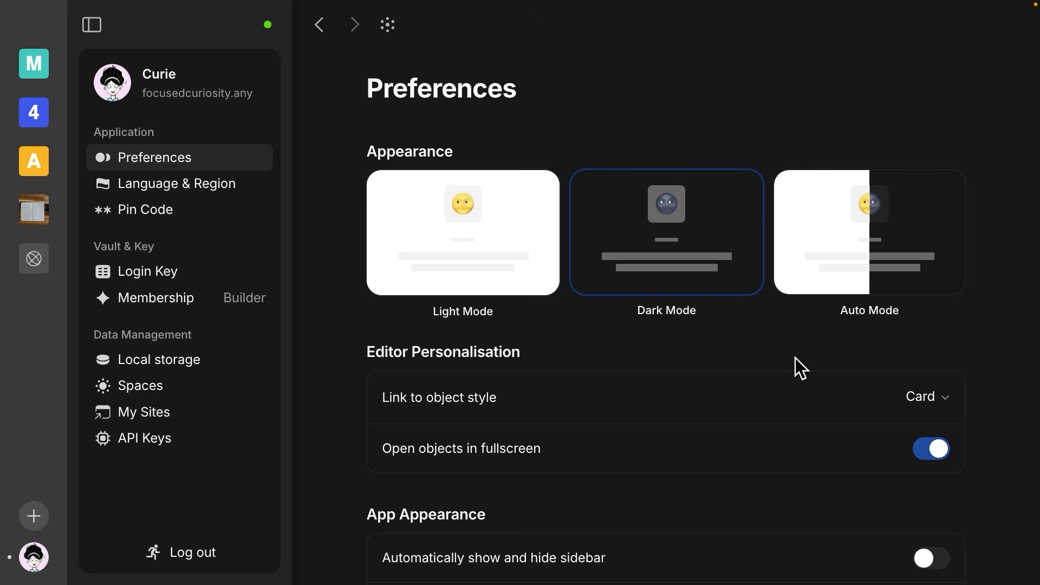
{"action": "scroll", "coordinate": [795, 358], "scroll_direction": "down", "scroll_amount": 3}
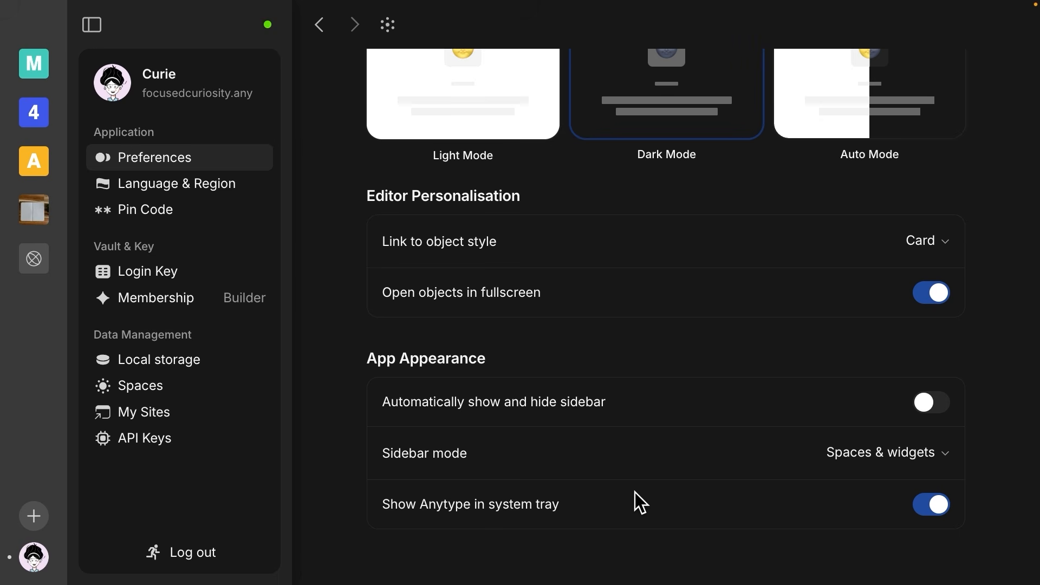
{"action": "left_click", "coordinate": [245, 183]}
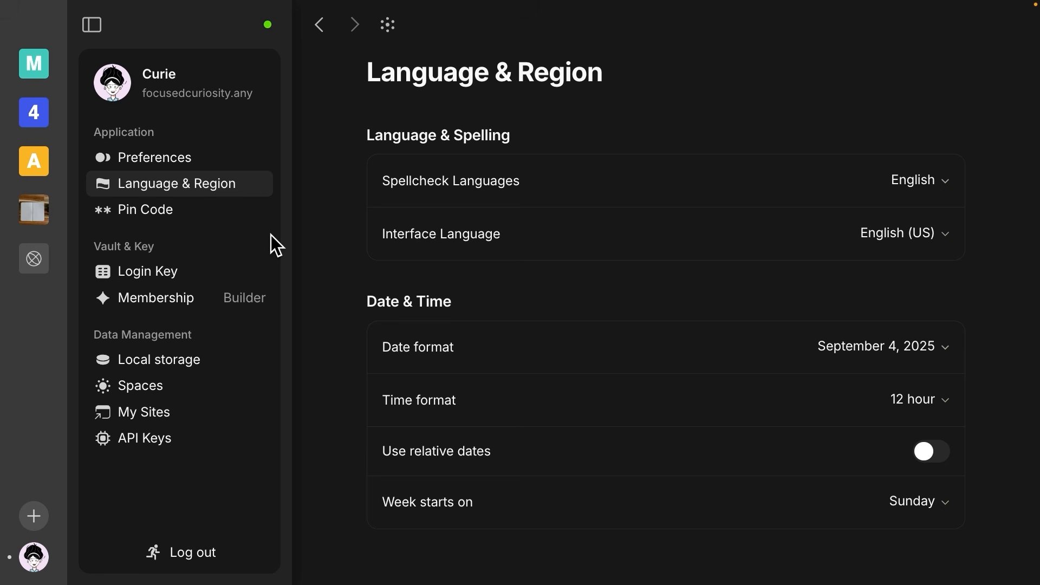
{"action": "key", "text": "Escape"}
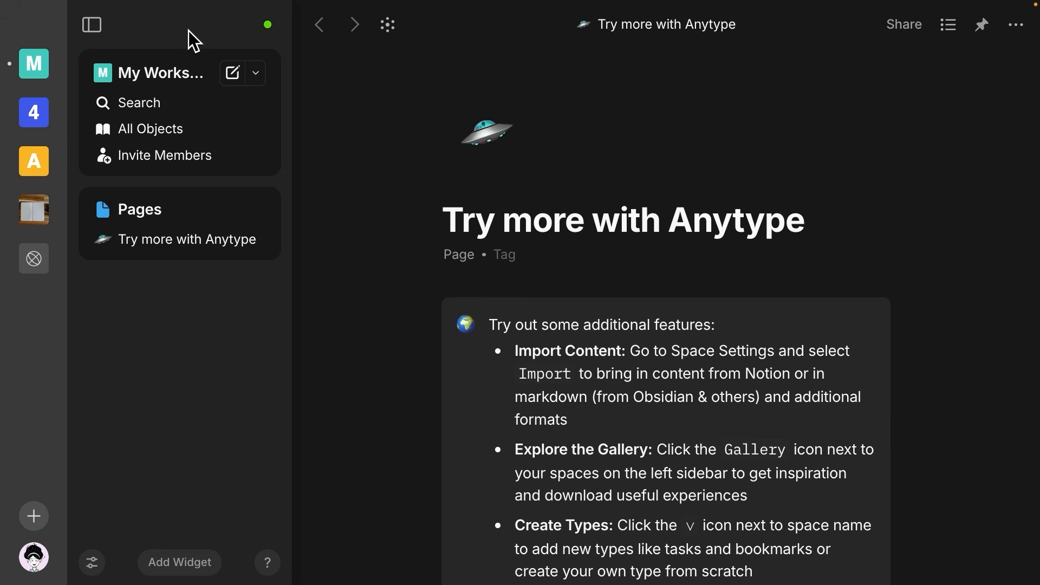
Step: Open My Workspace's space settings showing Homepage and Default Object Type Page
{"action": "left_click_drag", "start_coordinate": [166, 49], "coordinate": [158, 57]}
{"action": "left_click", "coordinate": [135, 73]}
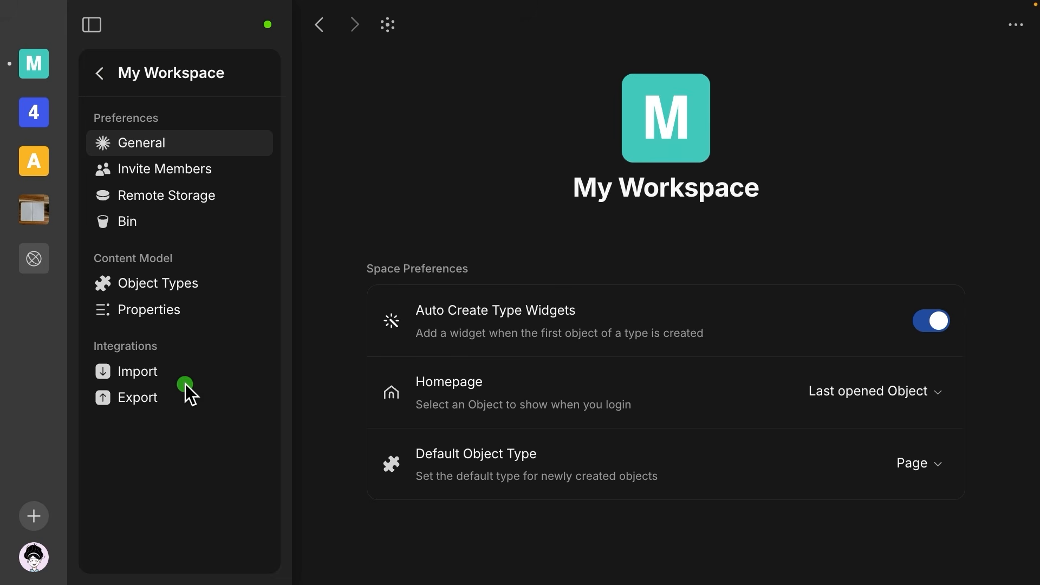
Step: Open the space's Import page listing Obsidian, Notion, Anytype, Markdown, HTML, TXT and CSV imports
{"action": "left_click", "coordinate": [155, 372]}
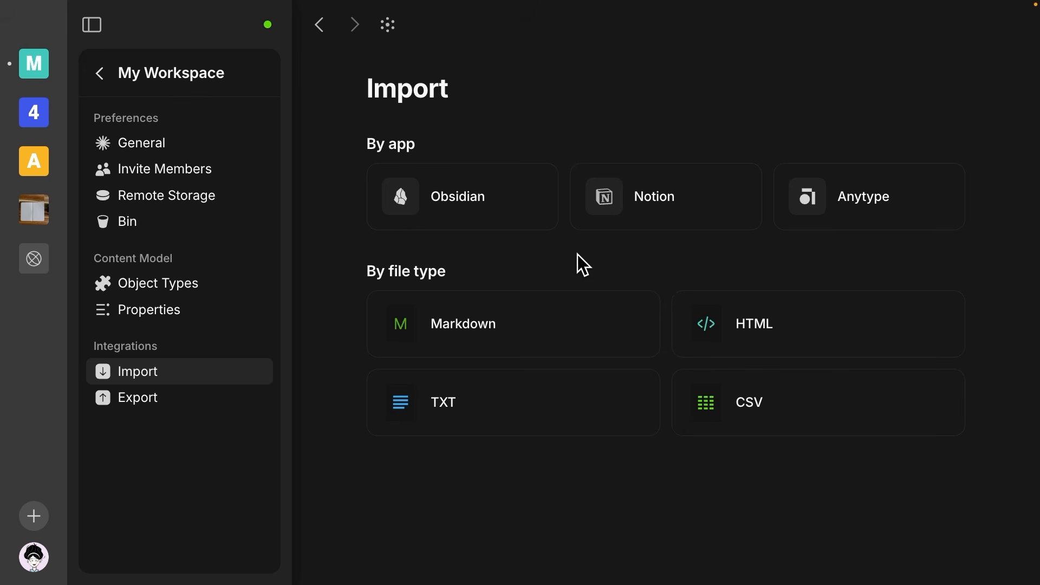
Step: View the + options for creating a new space or joining one by link
{"action": "left_click", "coordinate": [33, 516]}
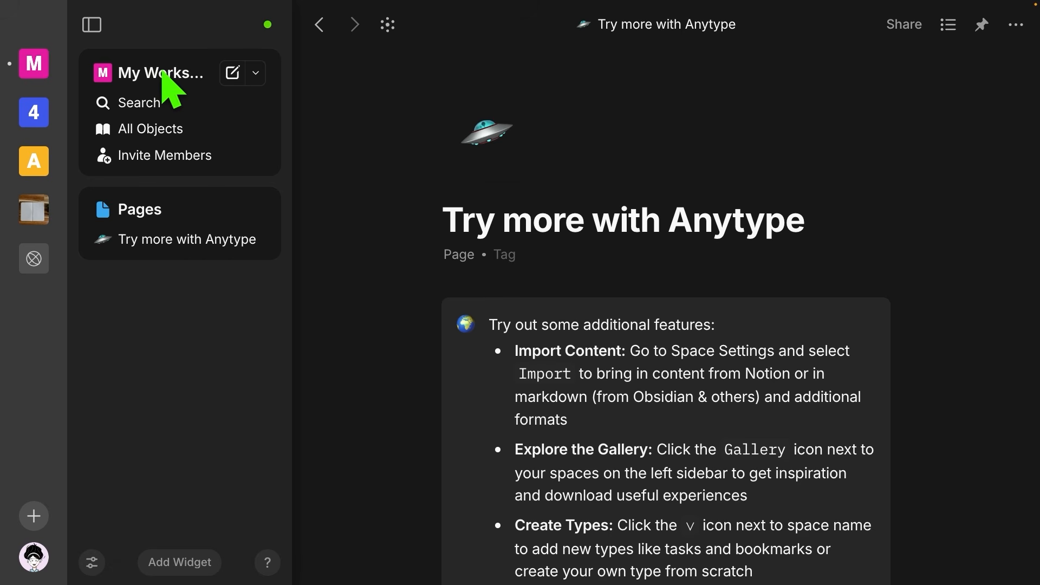
Step: Try the object search, then switch to browsing all objects in the space
{"action": "left_click", "coordinate": [165, 108]}
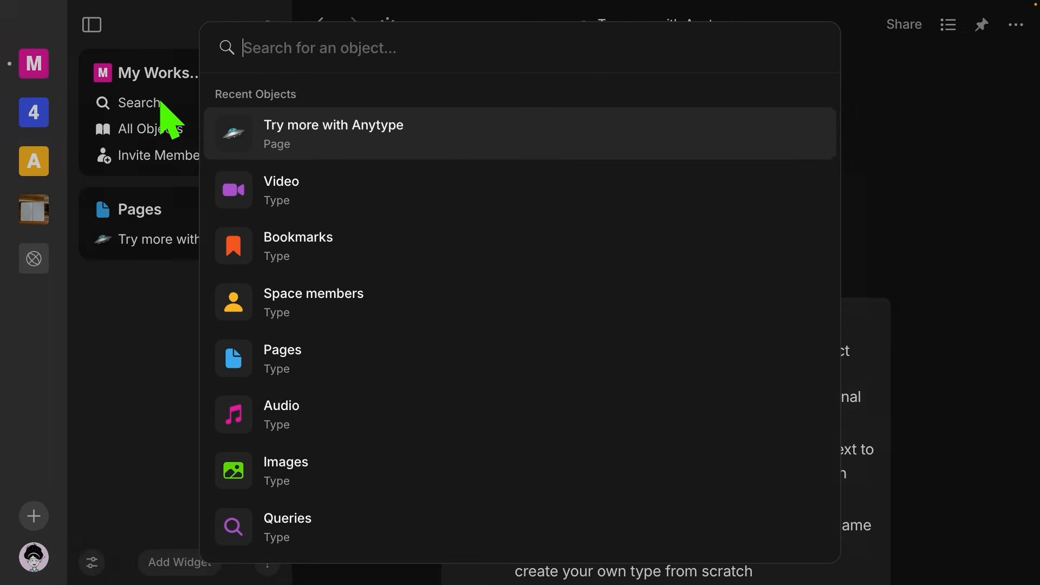
{"action": "left_click", "coordinate": [158, 132]}
{"action": "left_click", "coordinate": [145, 130]}
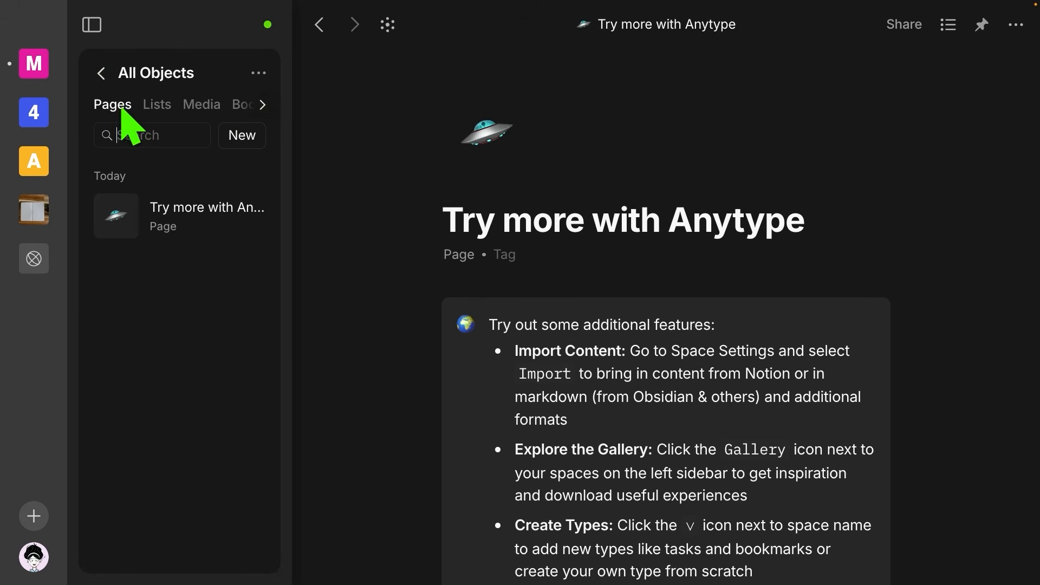
Step: Filter all objects by Lists, Media, Bookmarks and Files, then check the view options
{"action": "left_click", "coordinate": [157, 105]}
{"action": "left_click", "coordinate": [198, 105]}
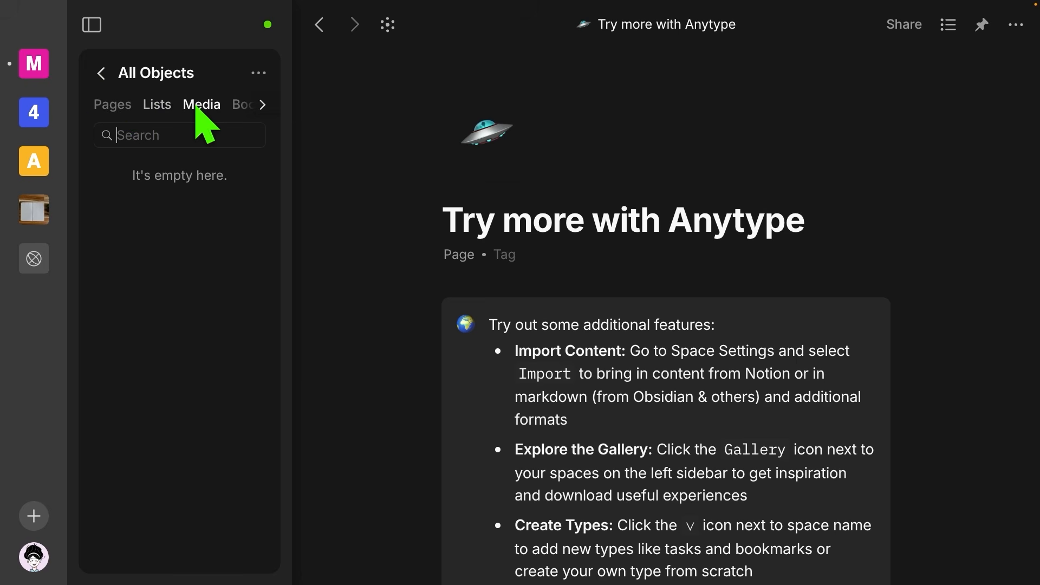
{"action": "left_click", "coordinate": [239, 105]}
{"action": "left_click", "coordinate": [253, 105]}
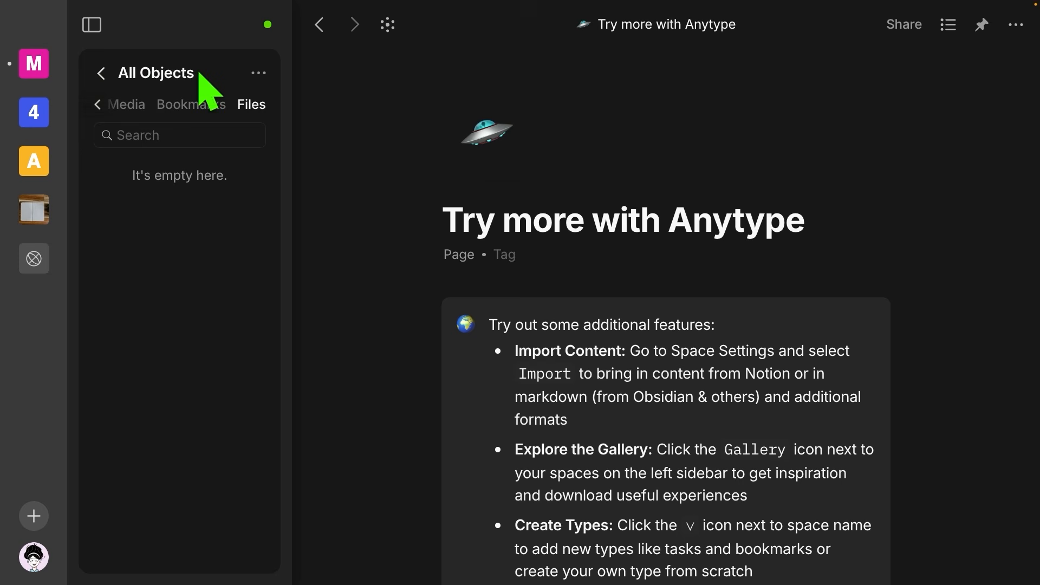
{"action": "left_click", "coordinate": [258, 74]}
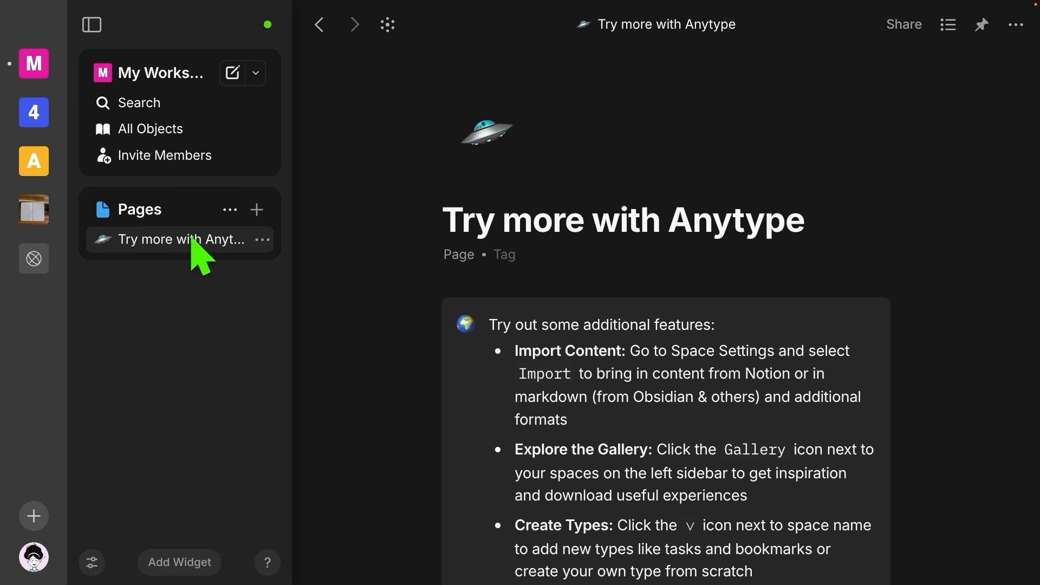
Step: Open the Pages type list and add a Pinned widget from the System list to the sidebar
{"action": "left_click", "coordinate": [155, 213]}
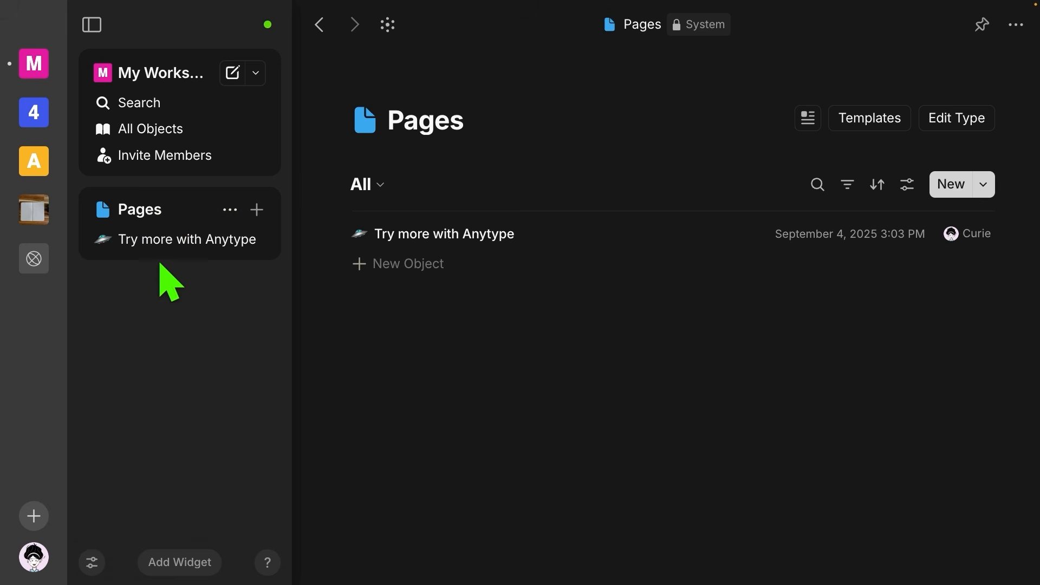
{"action": "left_click", "coordinate": [172, 566]}
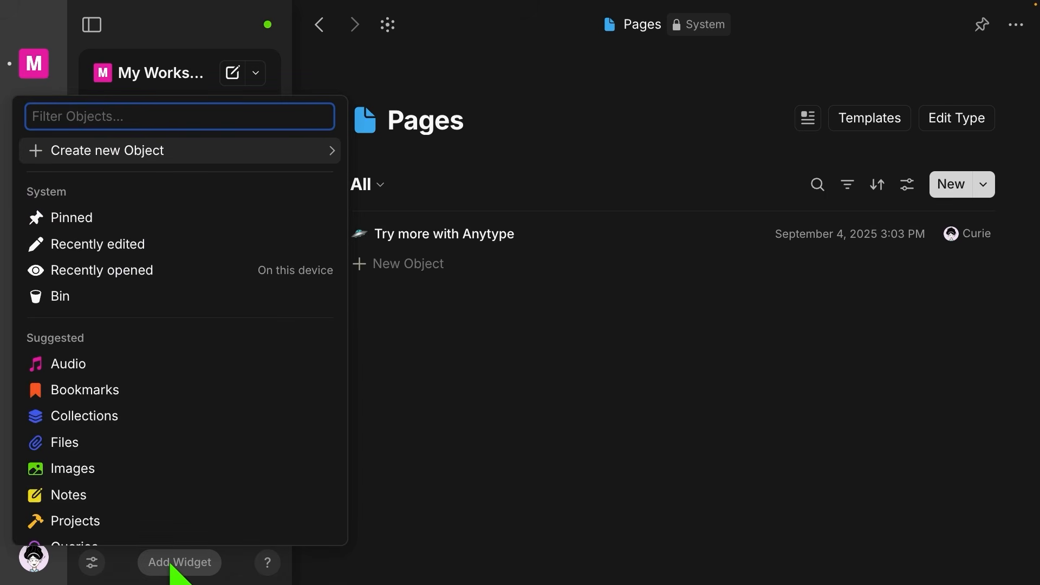
{"action": "scroll", "coordinate": [138, 388], "scroll_direction": "down", "scroll_amount": 3}
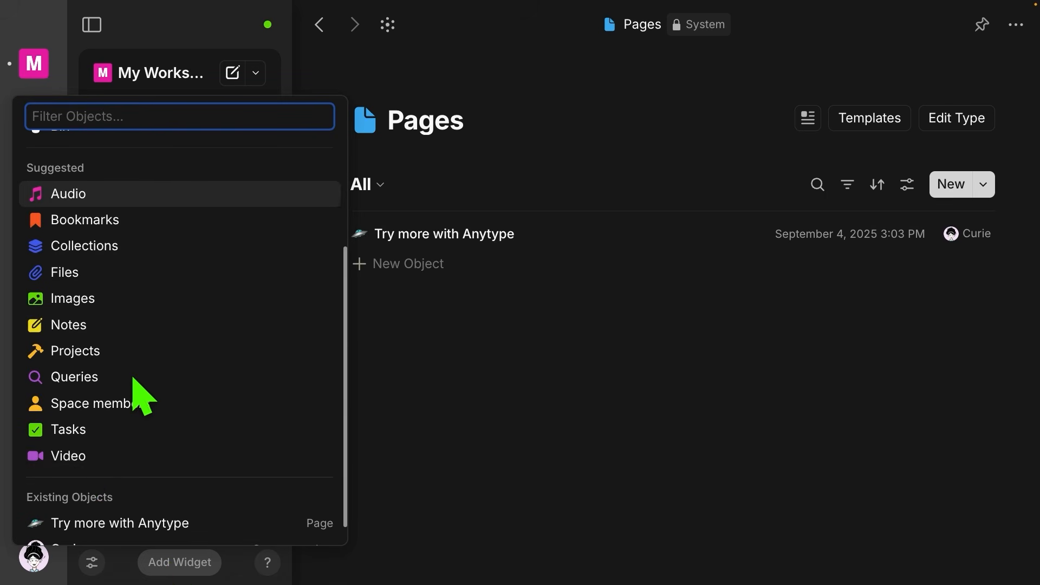
{"action": "scroll", "coordinate": [88, 463], "scroll_direction": "down", "scroll_amount": 1}
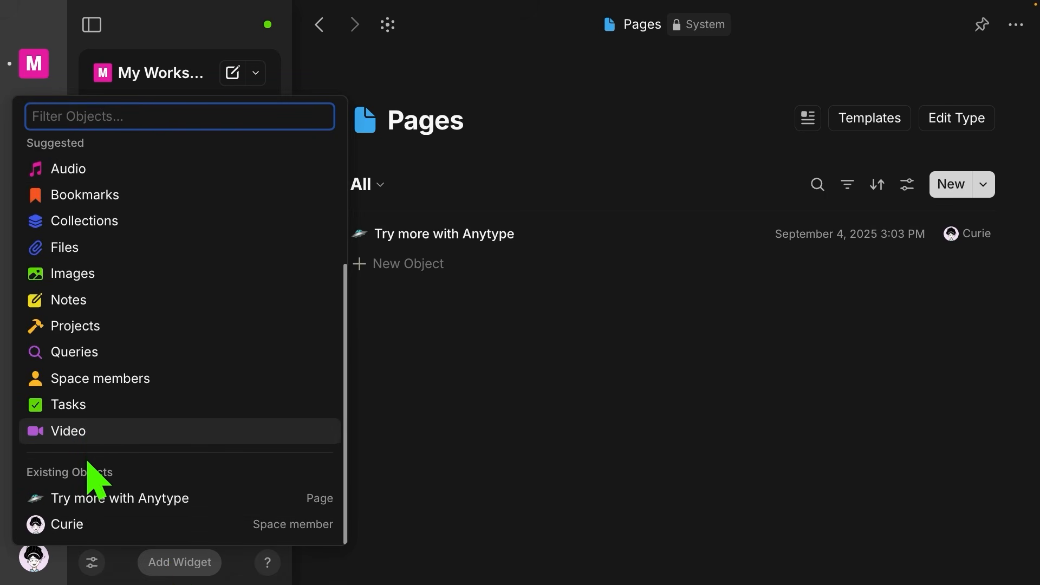
{"action": "scroll", "coordinate": [89, 468], "scroll_direction": "up", "scroll_amount": 5}
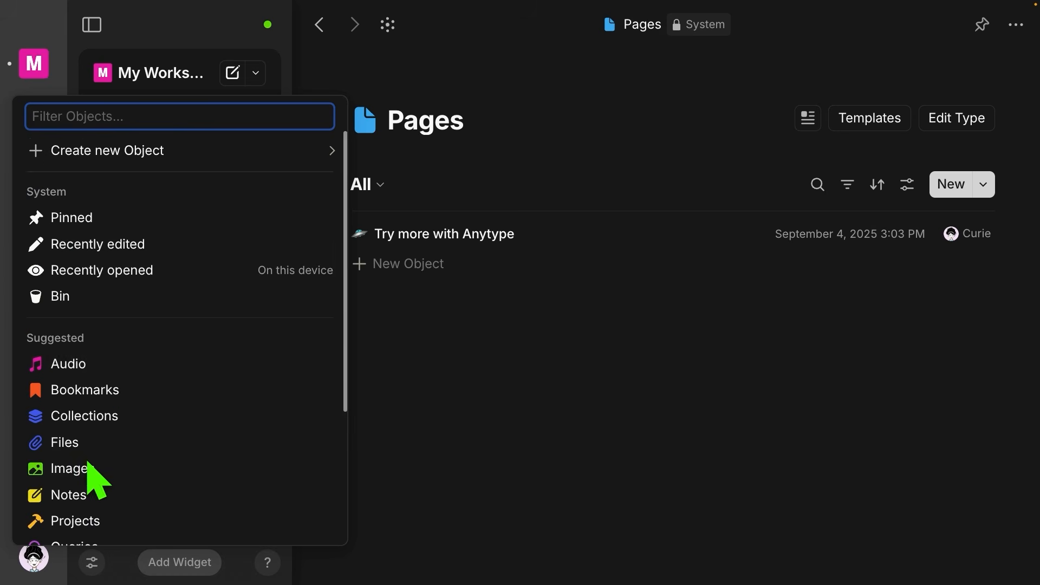
{"action": "left_click", "coordinate": [107, 222]}
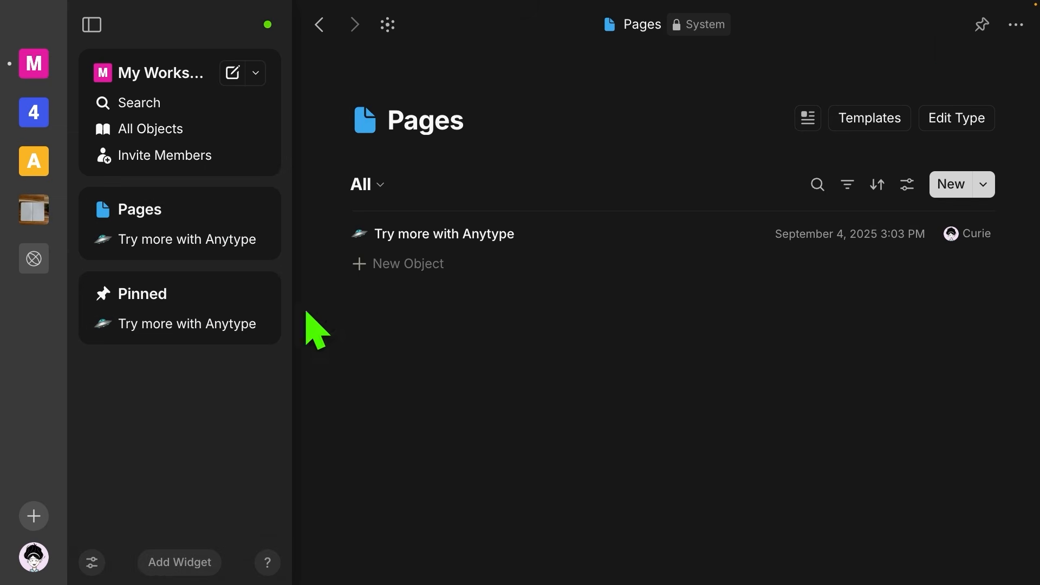
Step: Pin the Pages type, move the Pinned widget above Pages, remove it, and show the help menu
{"action": "left_click", "coordinate": [982, 26]}
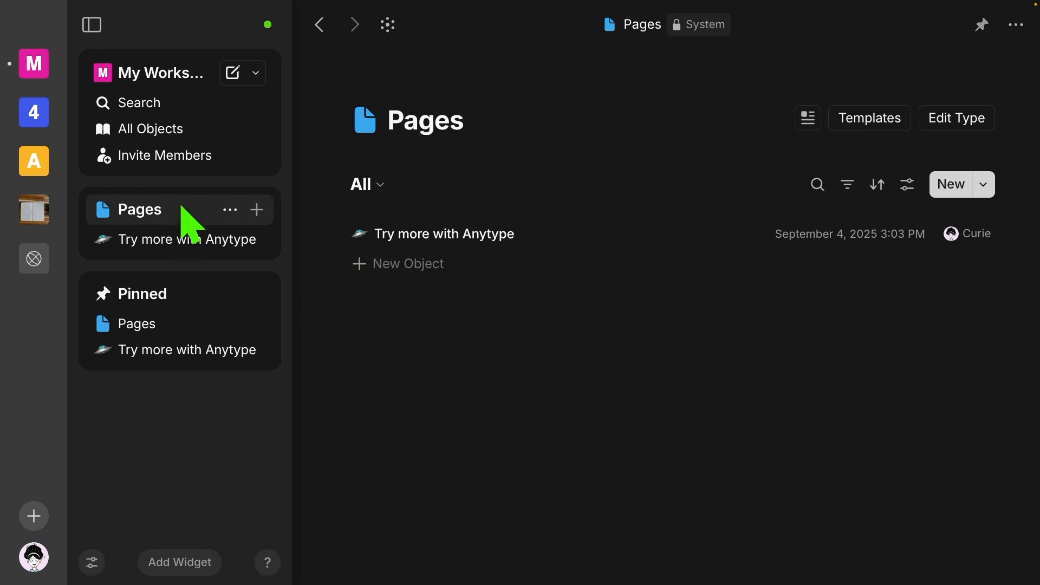
{"action": "left_click_drag", "start_coordinate": [178, 283], "coordinate": [190, 183]}
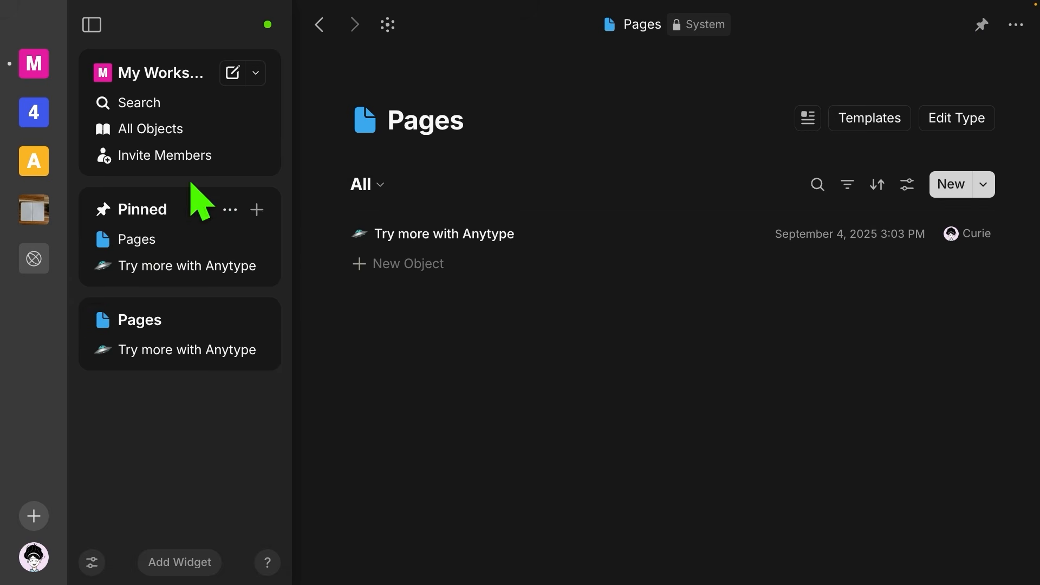
{"action": "left_click", "coordinate": [92, 562]}
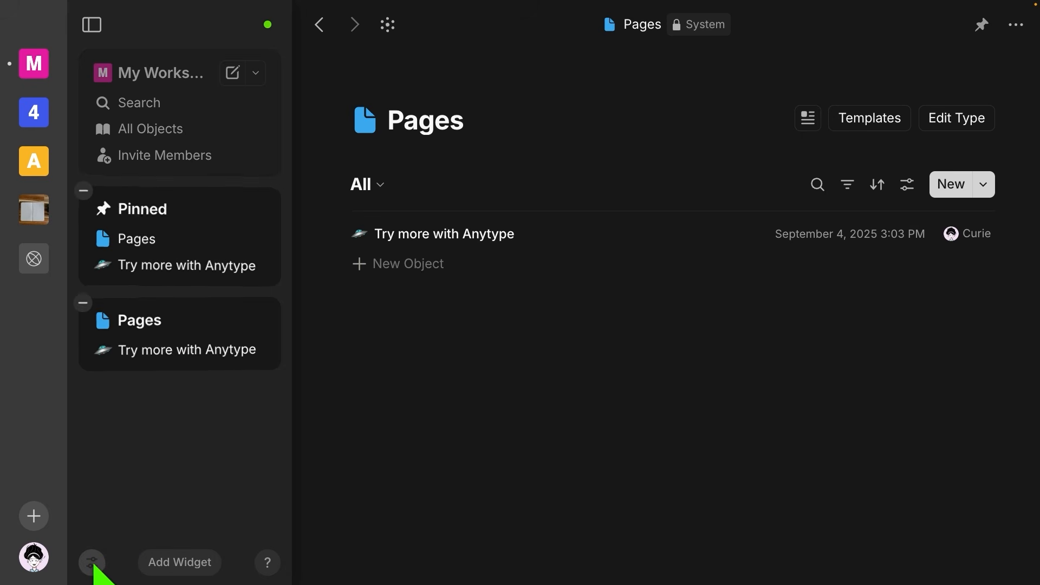
{"action": "left_click", "coordinate": [83, 192]}
{"action": "left_click", "coordinate": [156, 376]}
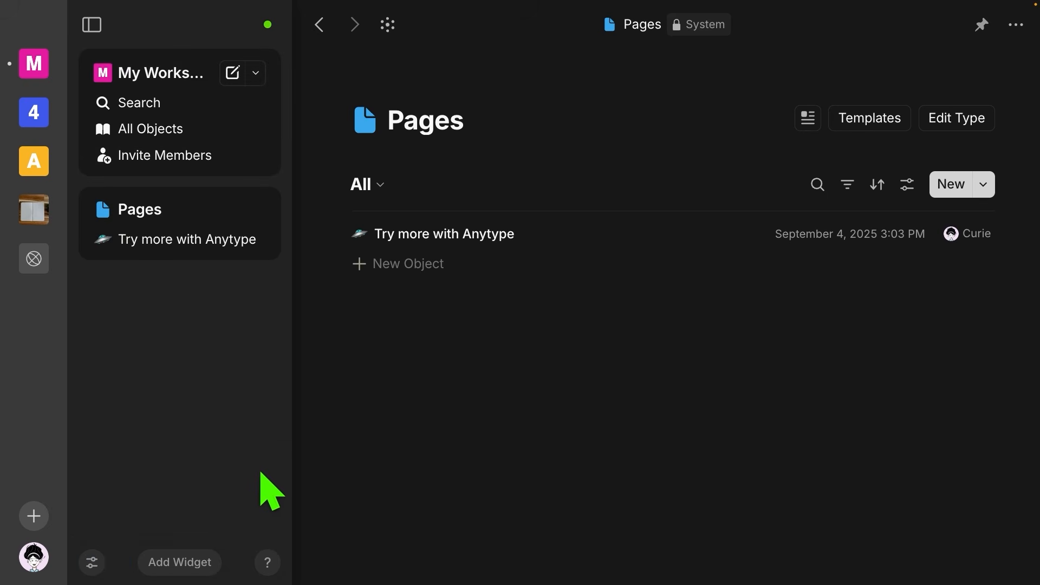
{"action": "left_click", "coordinate": [267, 562]}
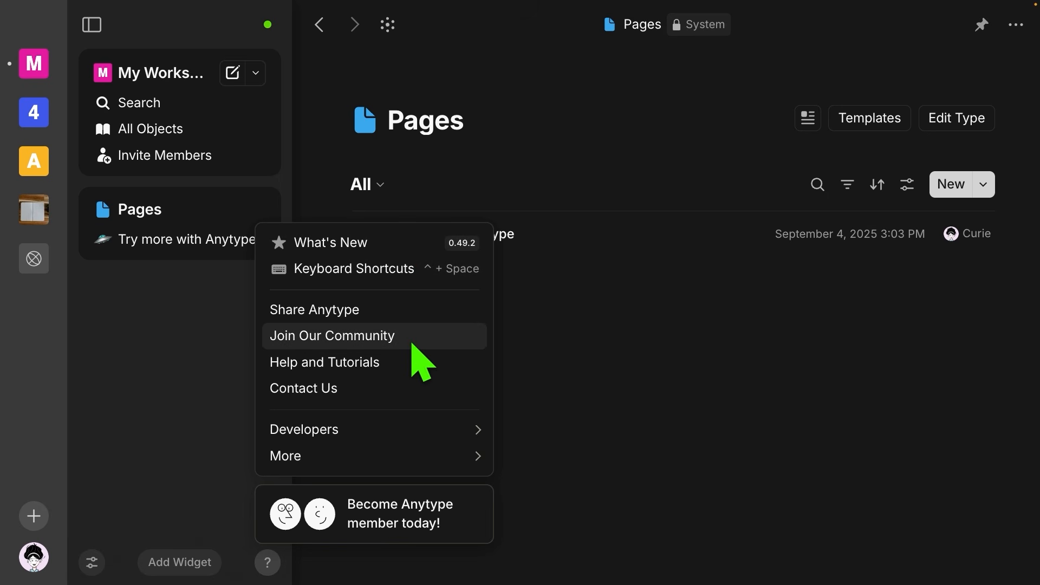
Step: Look through the help menu's items and submenus, then dismiss it
{"action": "mouse_move", "coordinate": [390, 464]}
{"action": "left_click", "coordinate": [570, 300]}
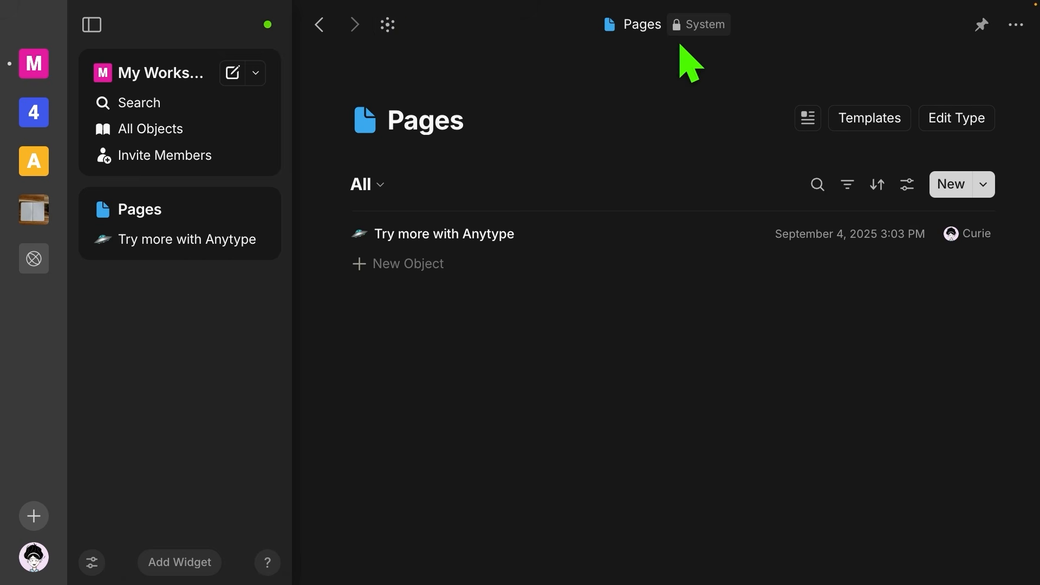
{"action": "left_click", "coordinate": [649, 43]}
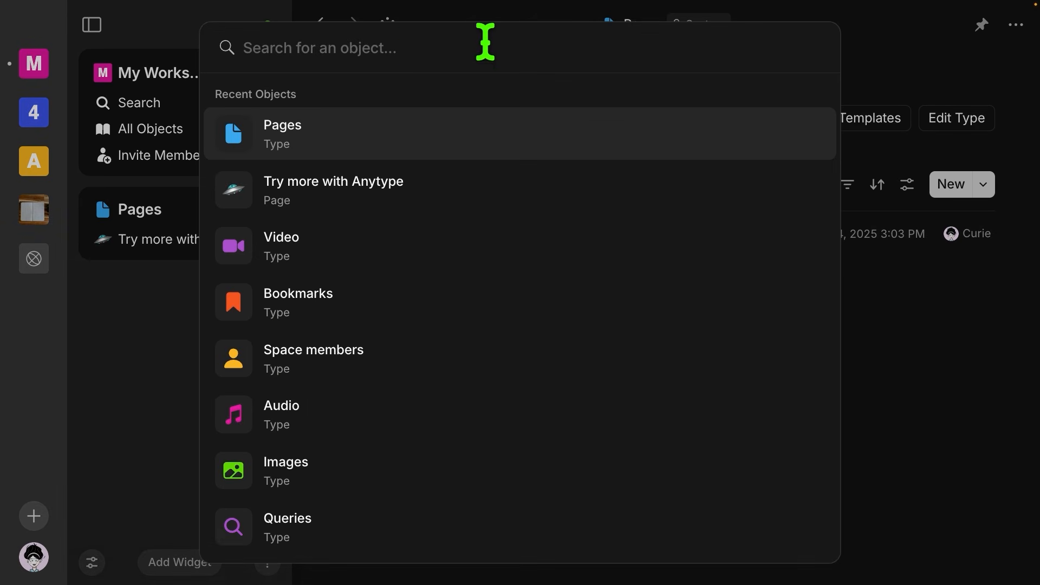
{"action": "left_click", "coordinate": [884, 48]}
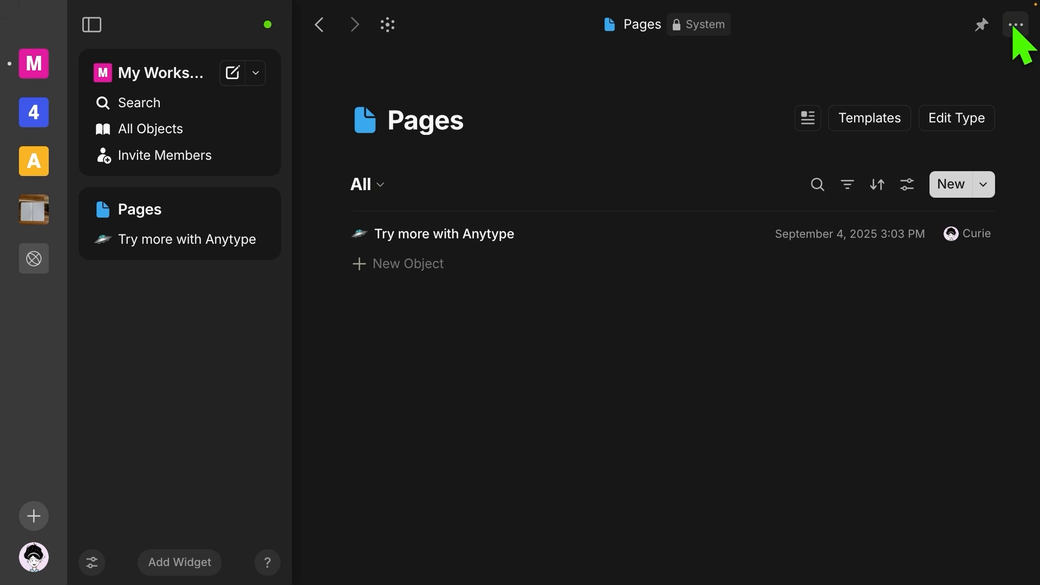
{"action": "left_click", "coordinate": [1014, 25]}
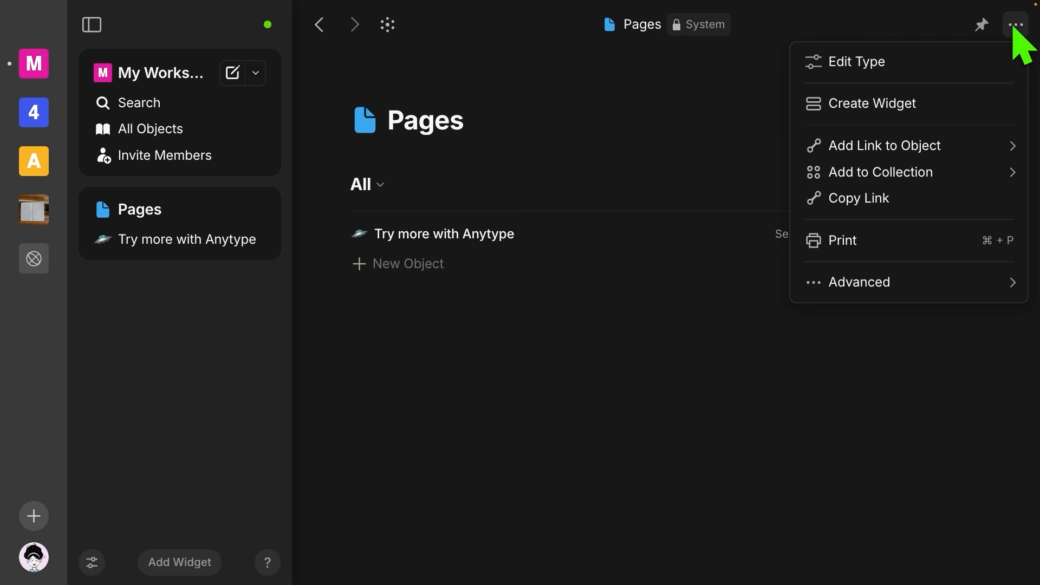
{"action": "left_click", "coordinate": [879, 33]}
Step: Open the 'Try more with Anytype' page and look at its more-options menu
{"action": "left_click", "coordinate": [489, 241]}
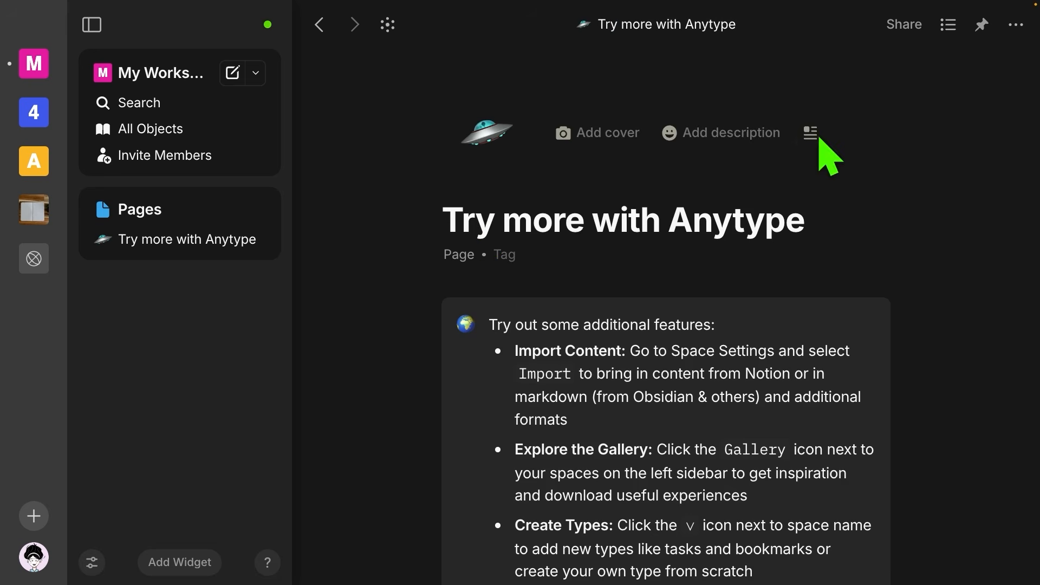
{"action": "left_click", "coordinate": [1016, 25]}
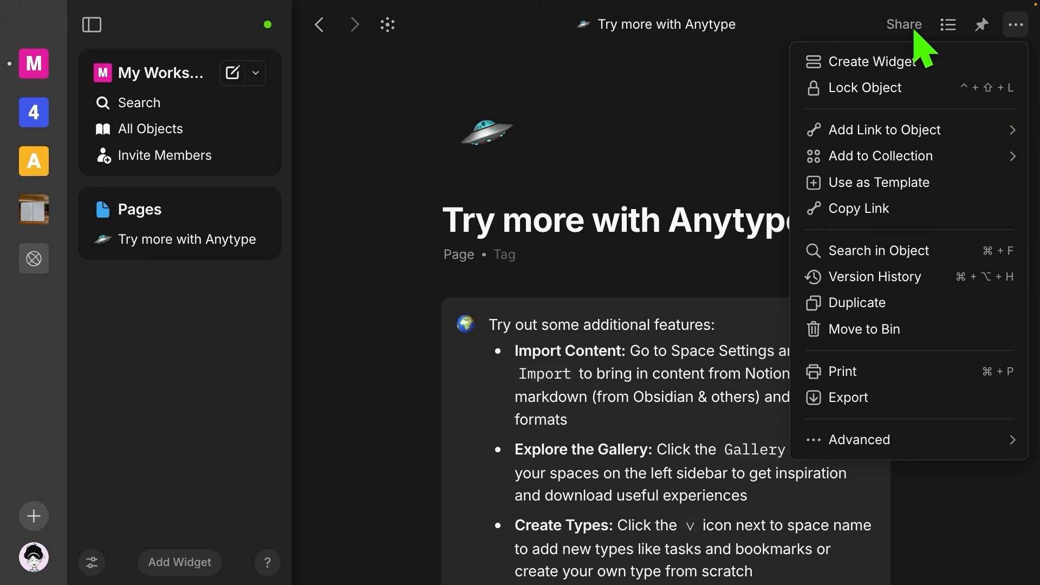
{"action": "left_click", "coordinate": [845, 20]}
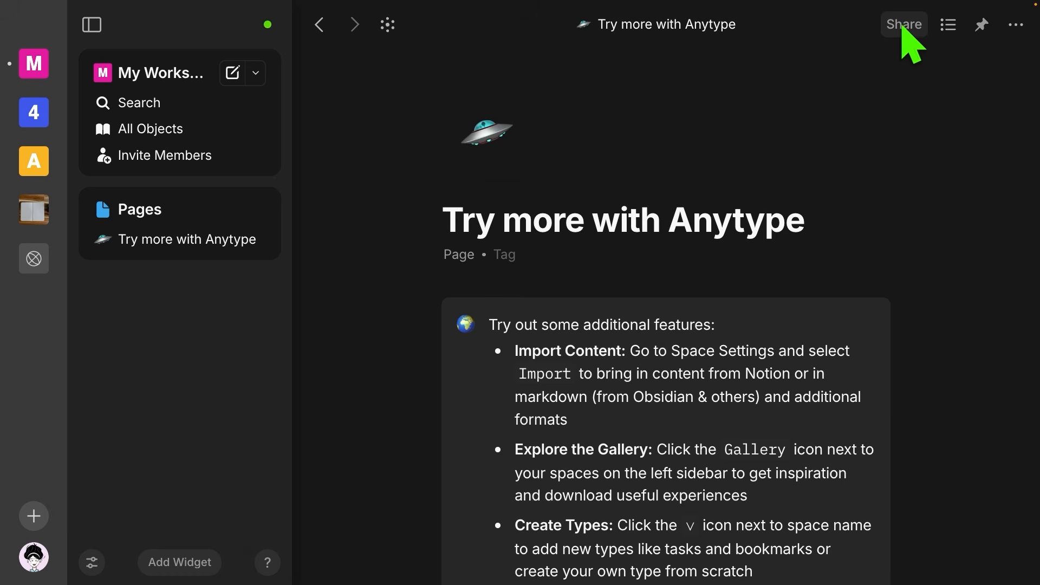
Step: Check the page's Share options, then show and hide its Properties panel
{"action": "left_click", "coordinate": [902, 28]}
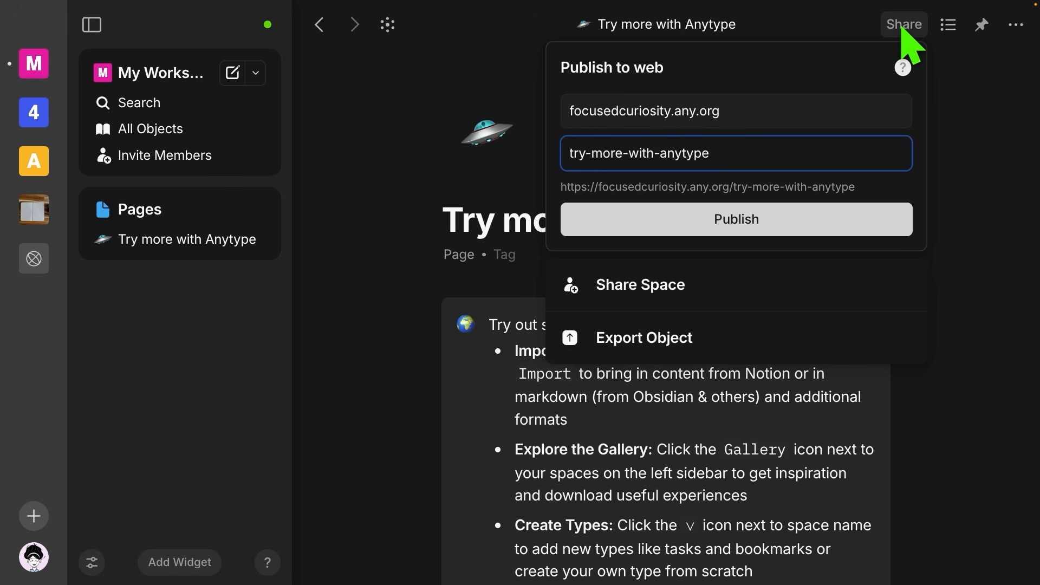
{"action": "left_click", "coordinate": [970, 76]}
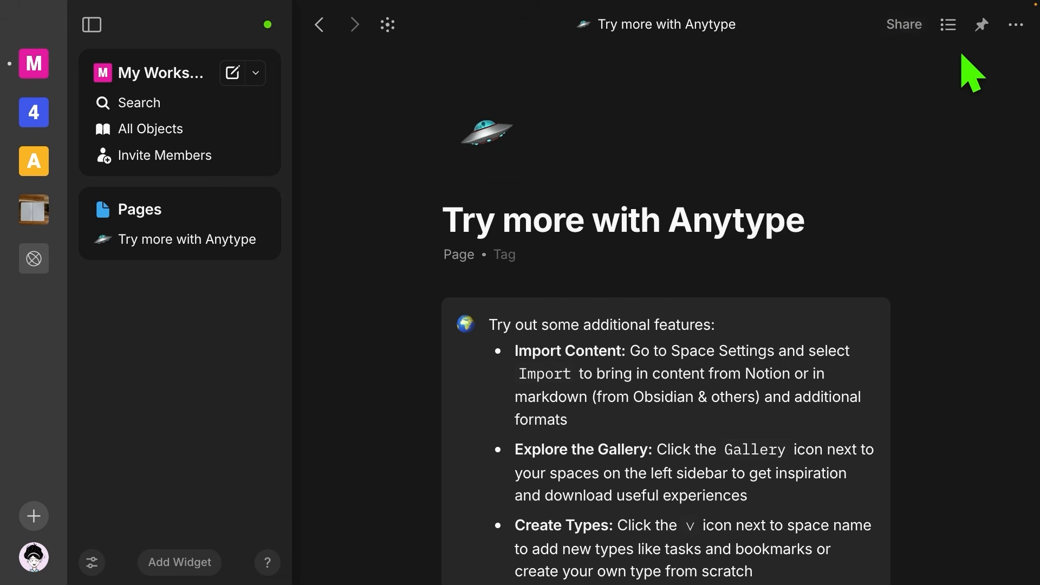
{"action": "left_click", "coordinate": [948, 30]}
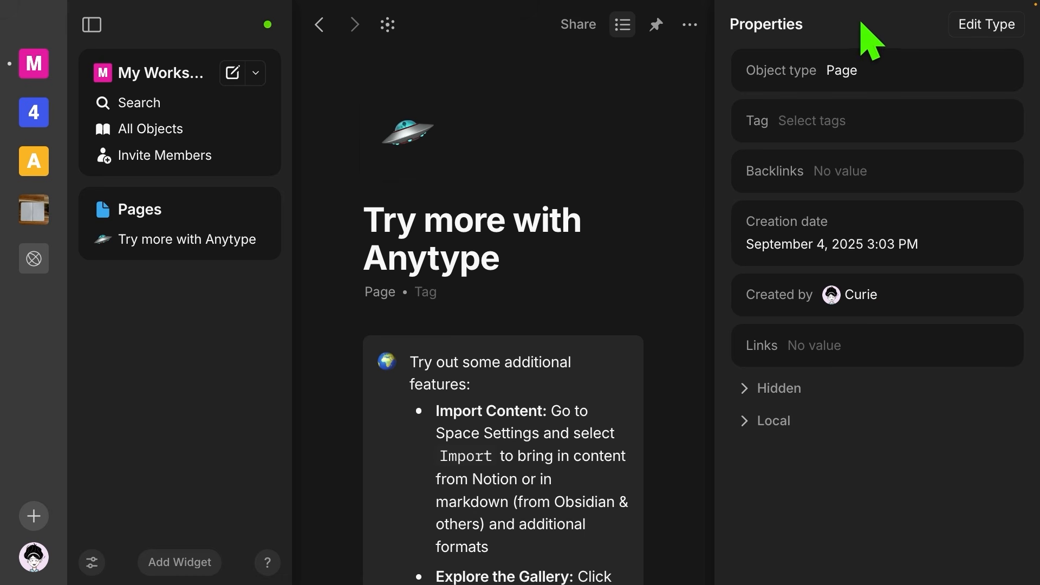
{"action": "left_click", "coordinate": [623, 27]}
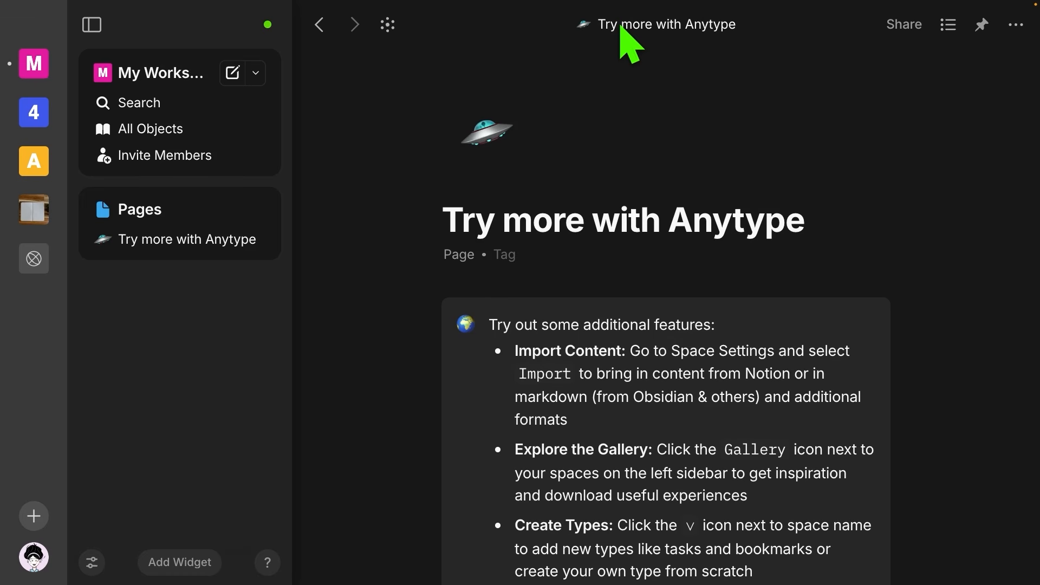
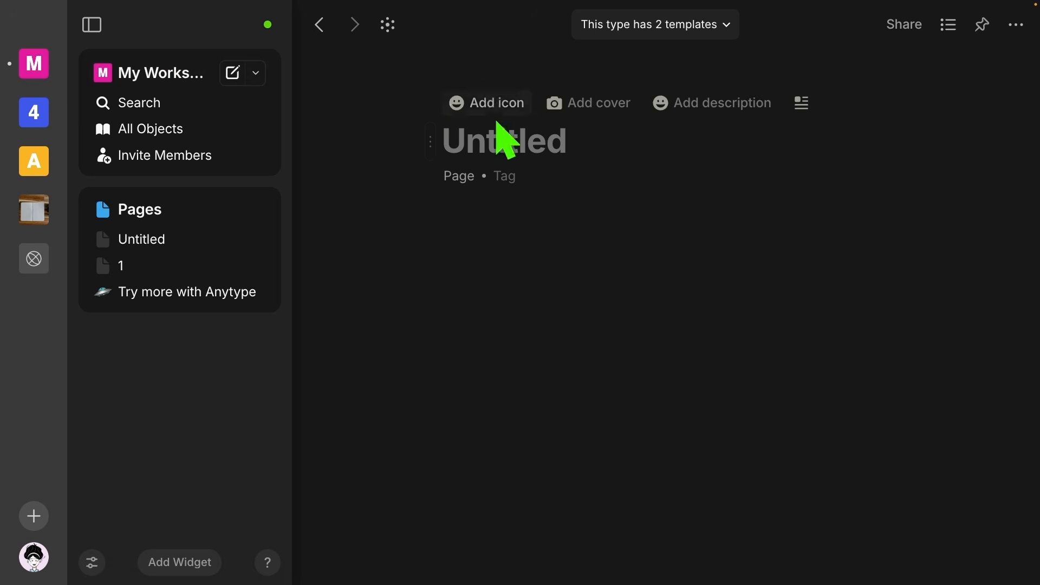
Step: Title the current page '2' and create another blank Page
{"action": "type", "text": "2"}
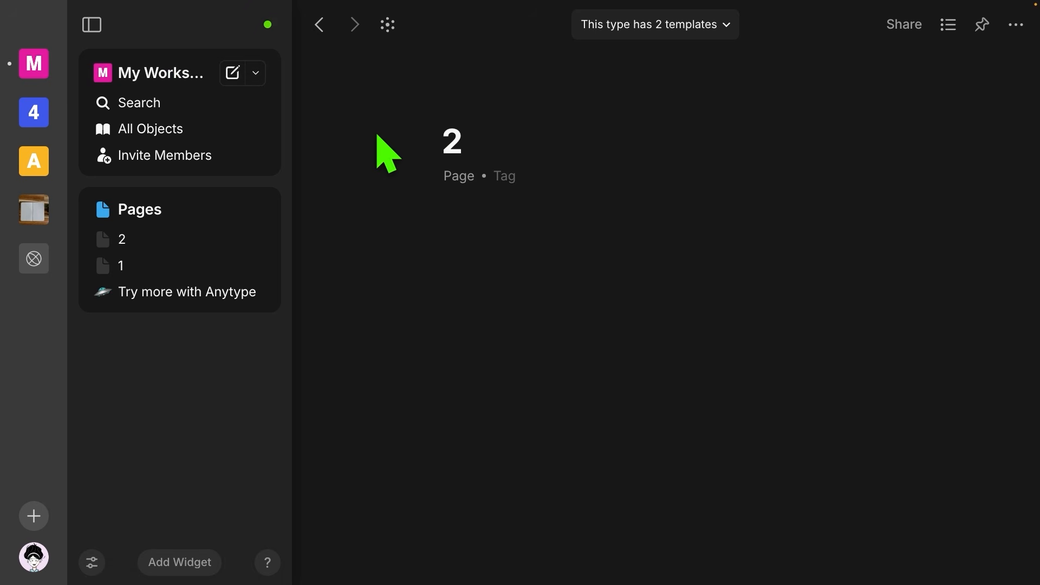
{"action": "left_click", "coordinate": [257, 76]}
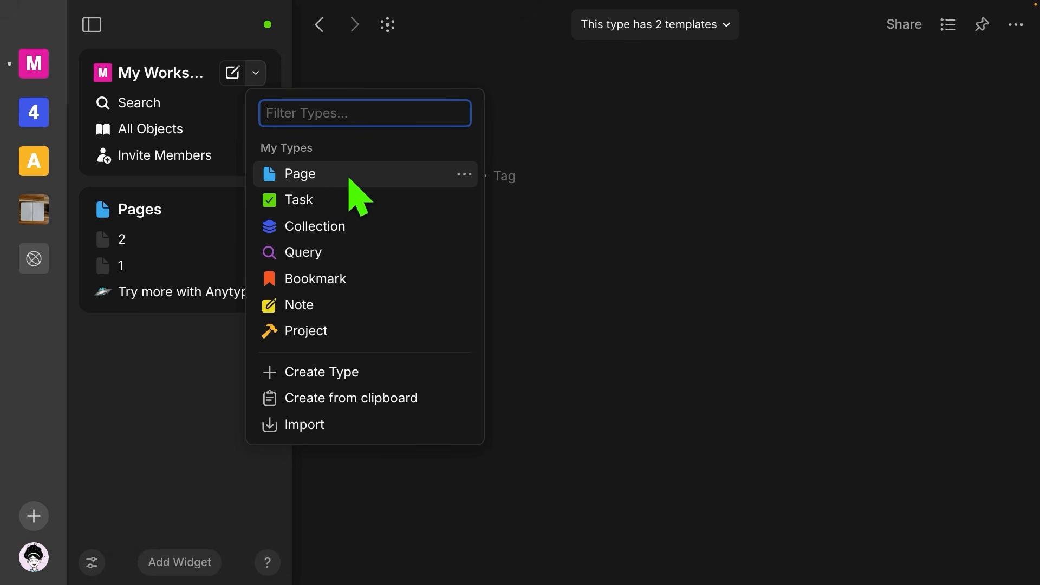
{"action": "left_click", "coordinate": [332, 174]}
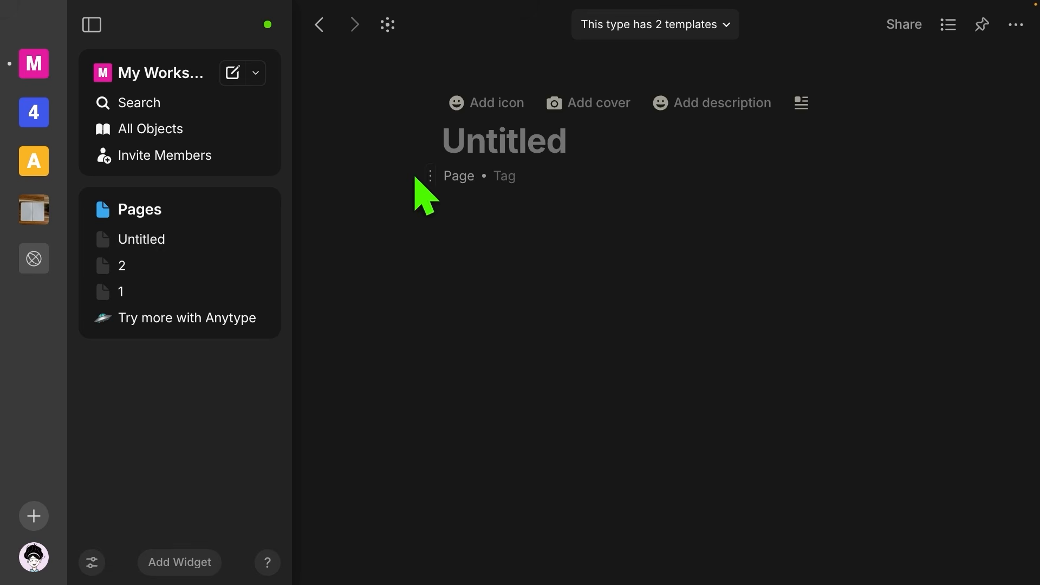
Step: Title the new page '3', then switch to page 1
{"action": "type", "text": "3"}
{"action": "key", "text": "Return"}
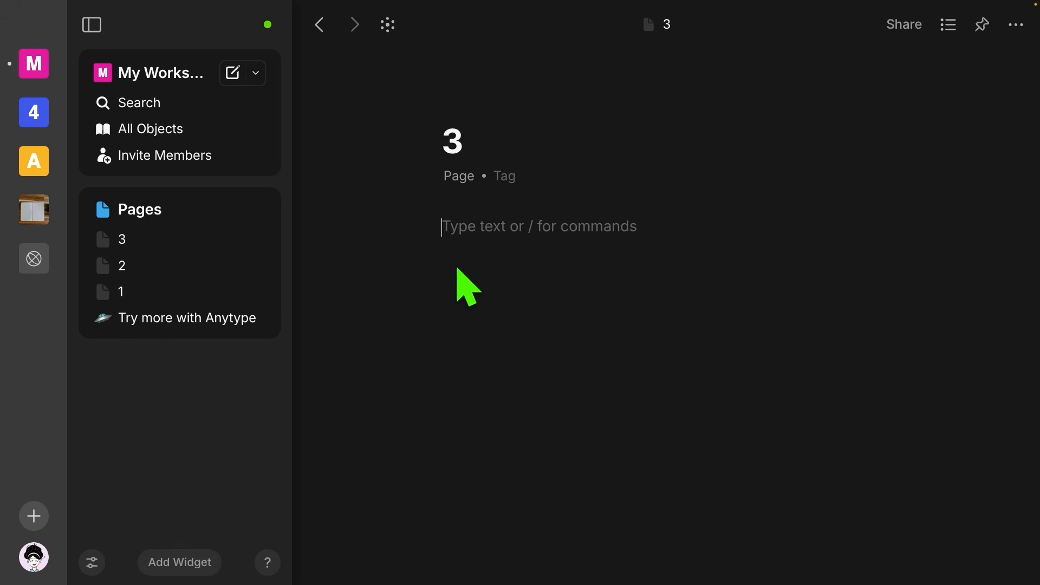
{"action": "left_click", "coordinate": [145, 293]}
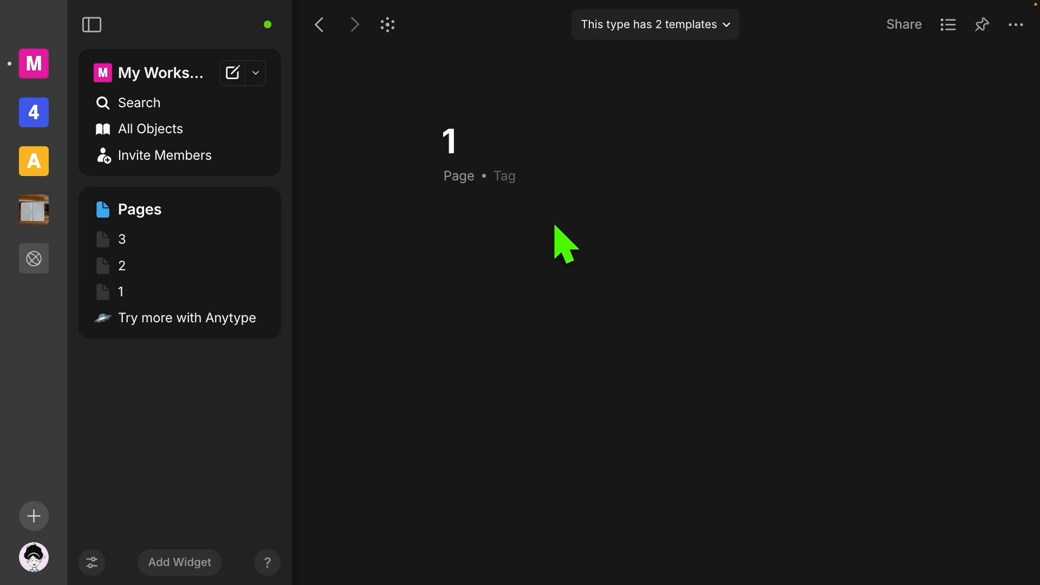
Step: Hide the sidebar and apply the To-Do List template to page 1, leaving its icon unchanged
{"action": "left_click", "coordinate": [93, 25]}
{"action": "left_click", "coordinate": [534, 25]}
{"action": "left_click", "coordinate": [659, 26]}
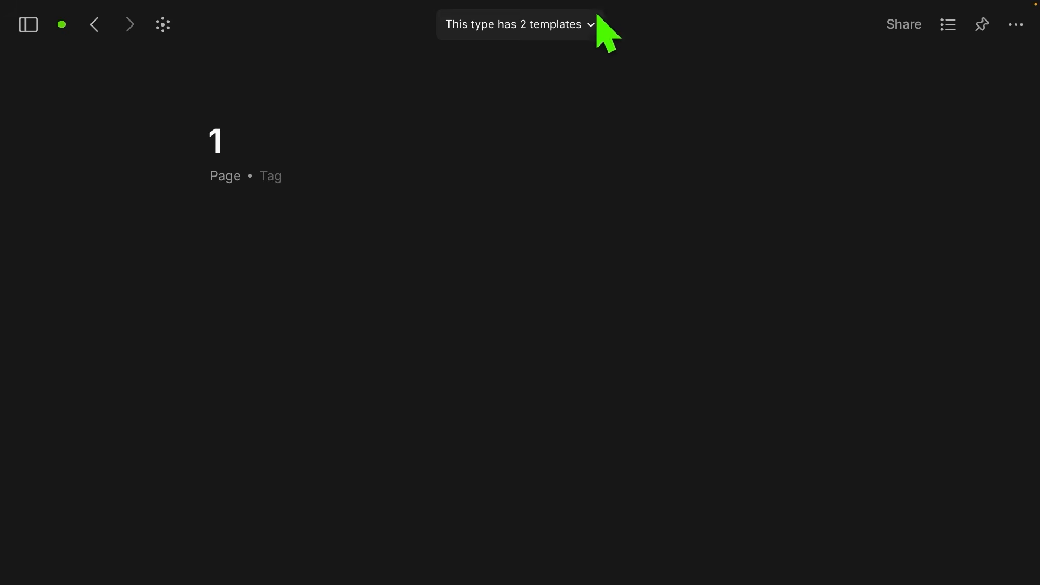
{"action": "left_click", "coordinate": [520, 30]}
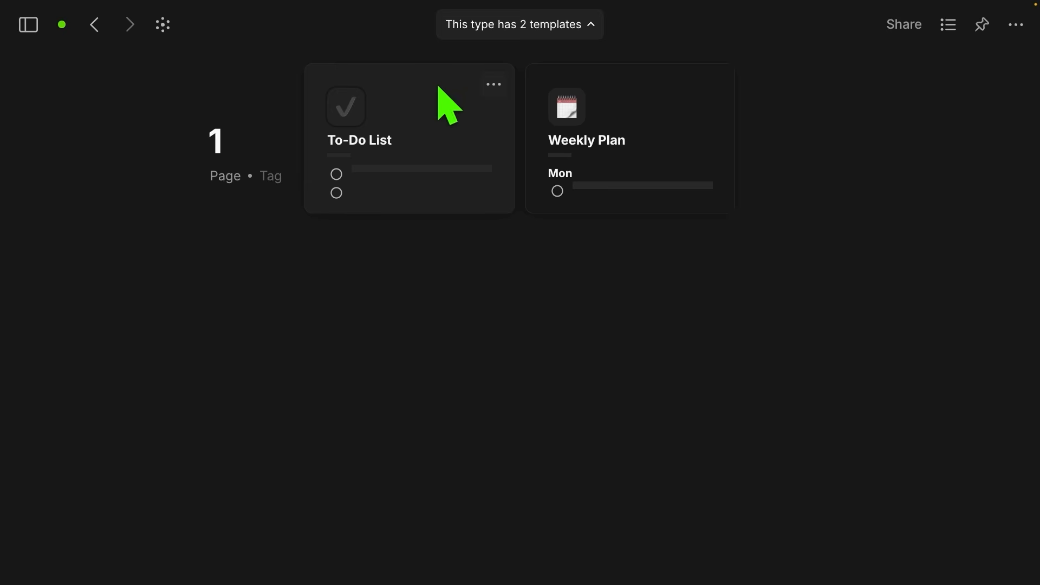
{"action": "left_click", "coordinate": [423, 101]}
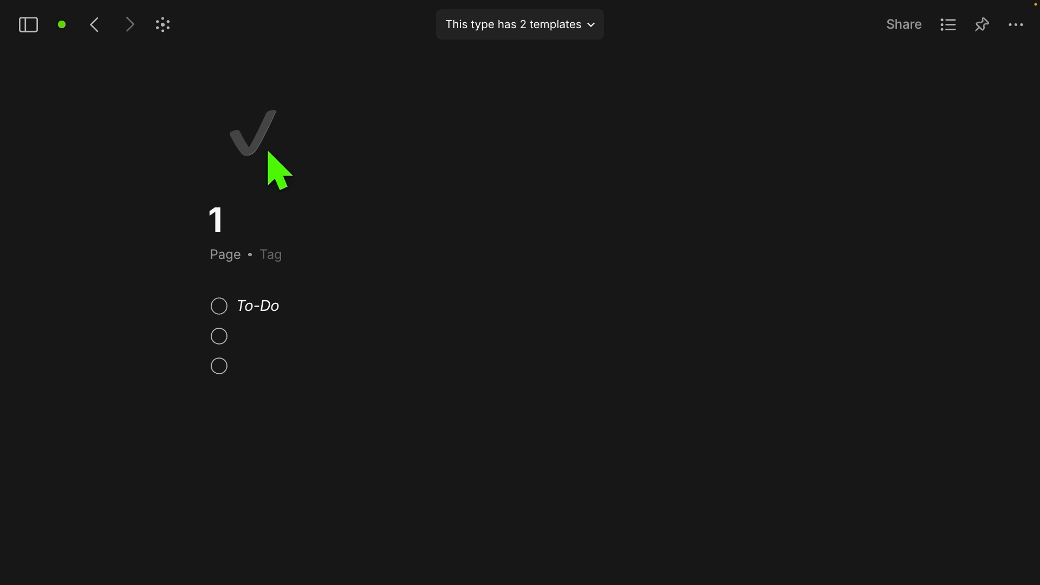
{"action": "left_click", "coordinate": [253, 141]}
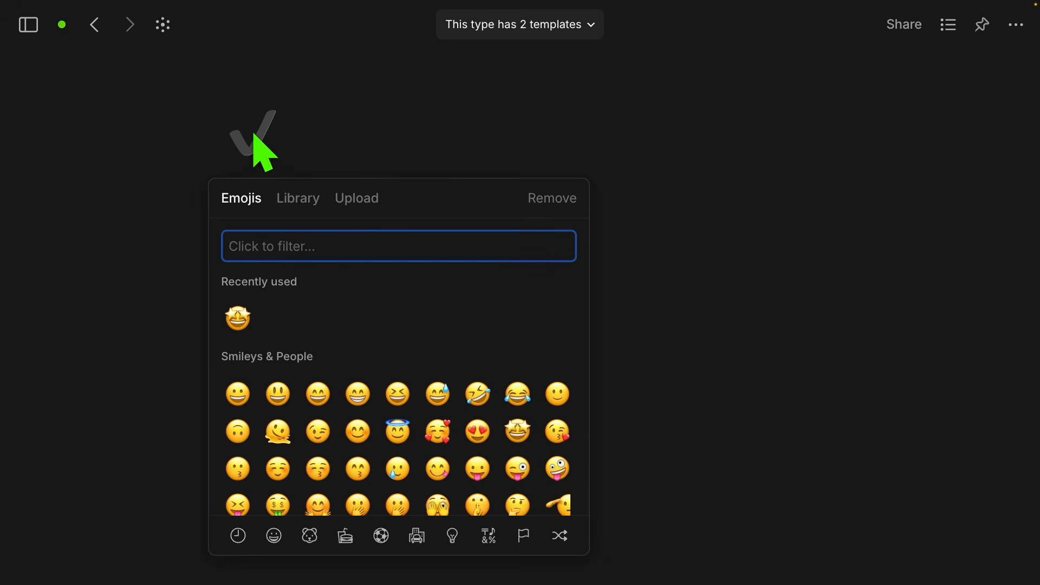
{"action": "left_click", "coordinate": [302, 157]}
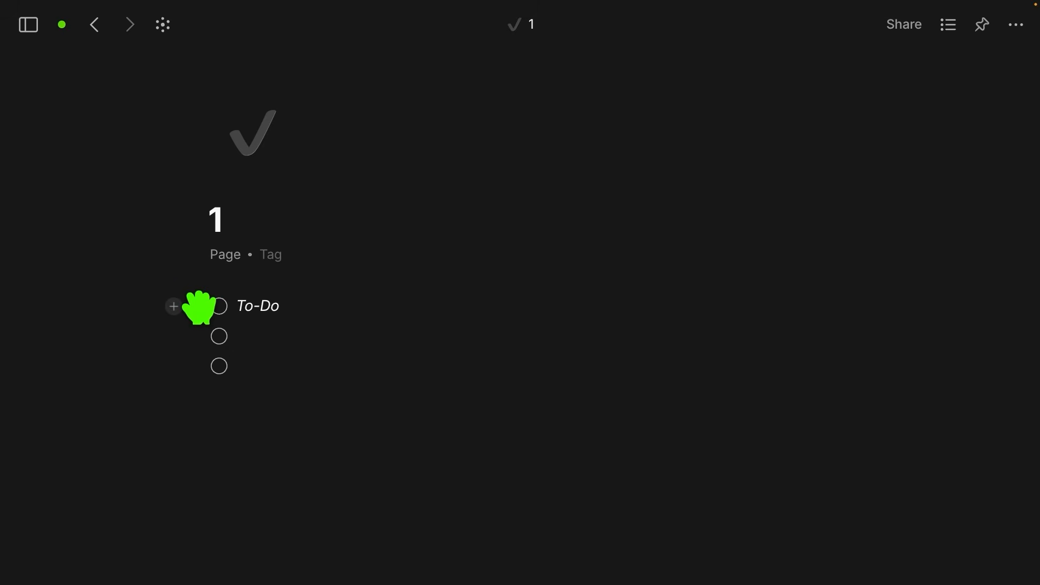
Step: Move the To-Do item below the two empty rows, add and delete test 'bb bb' lines, then select 'To-Do'
{"action": "left_click_drag", "start_coordinate": [198, 307], "coordinate": [200, 378]}
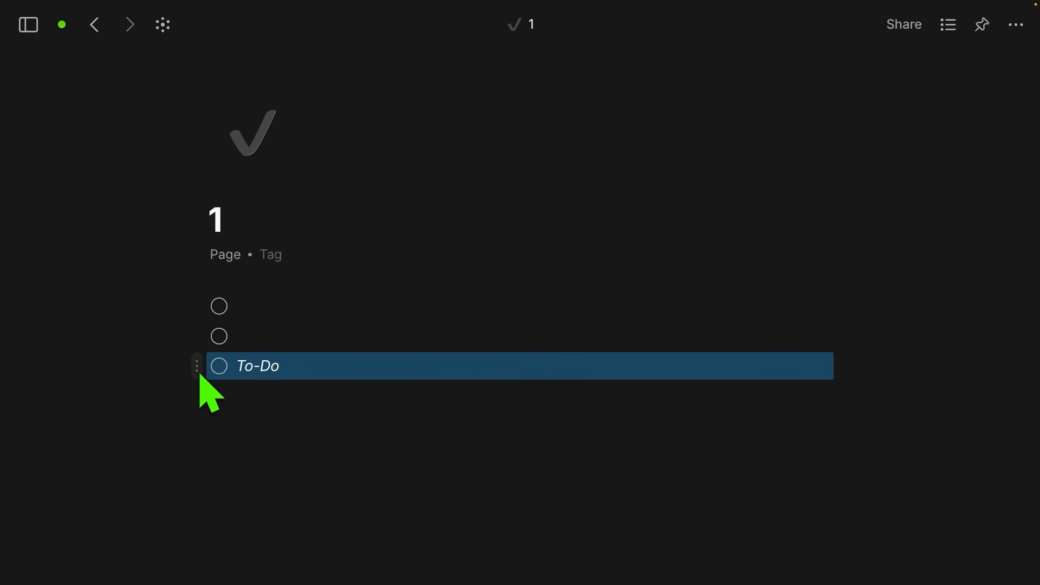
{"action": "left_click", "coordinate": [288, 363]}
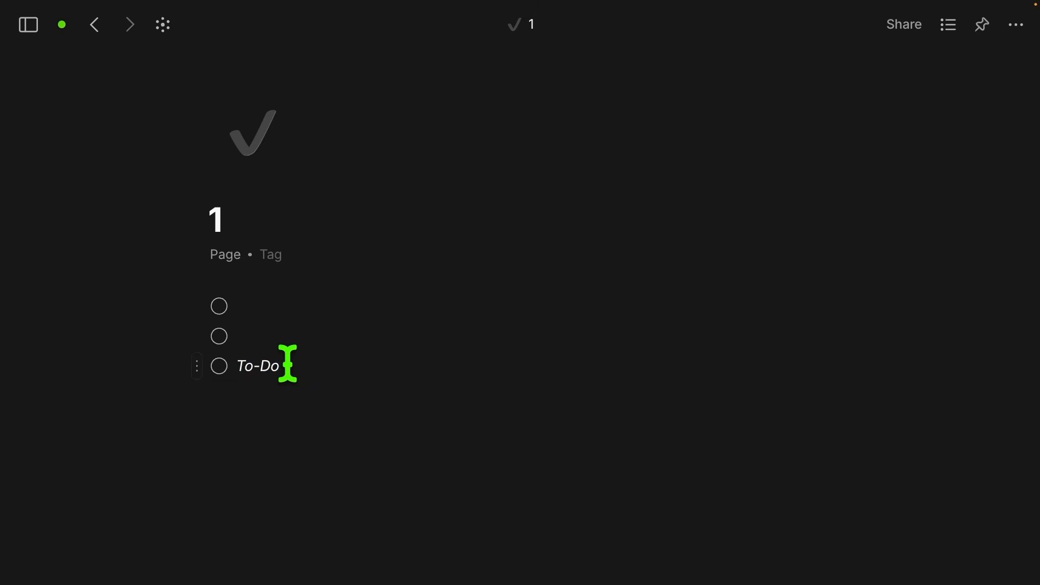
{"action": "key", "text": "shift+Return"}
{"action": "type", "text": "bb bb"}
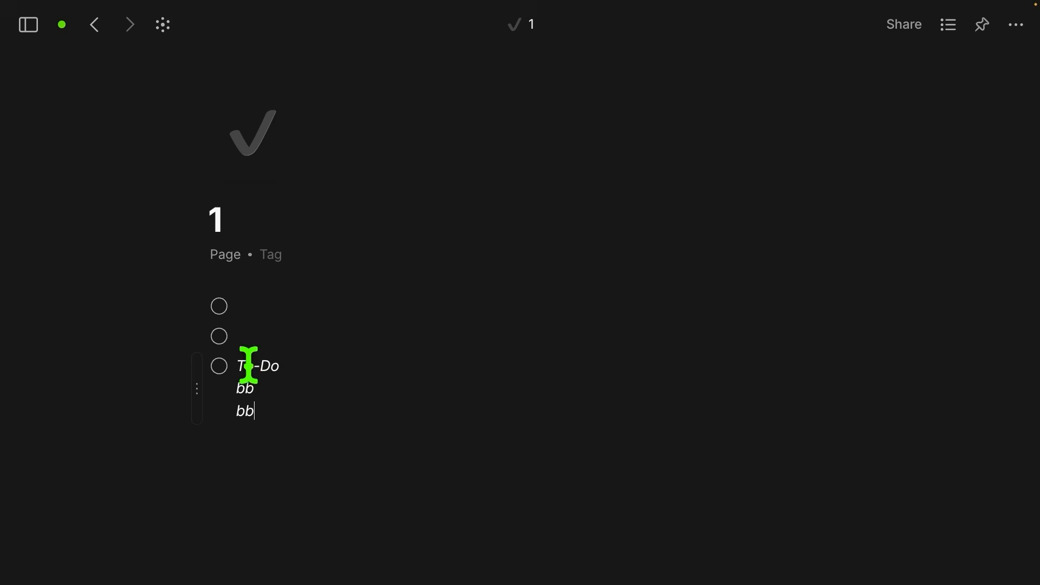
{"action": "left_click_drag", "start_coordinate": [265, 405], "coordinate": [226, 397]}
{"action": "key", "text": "BackSpace"}
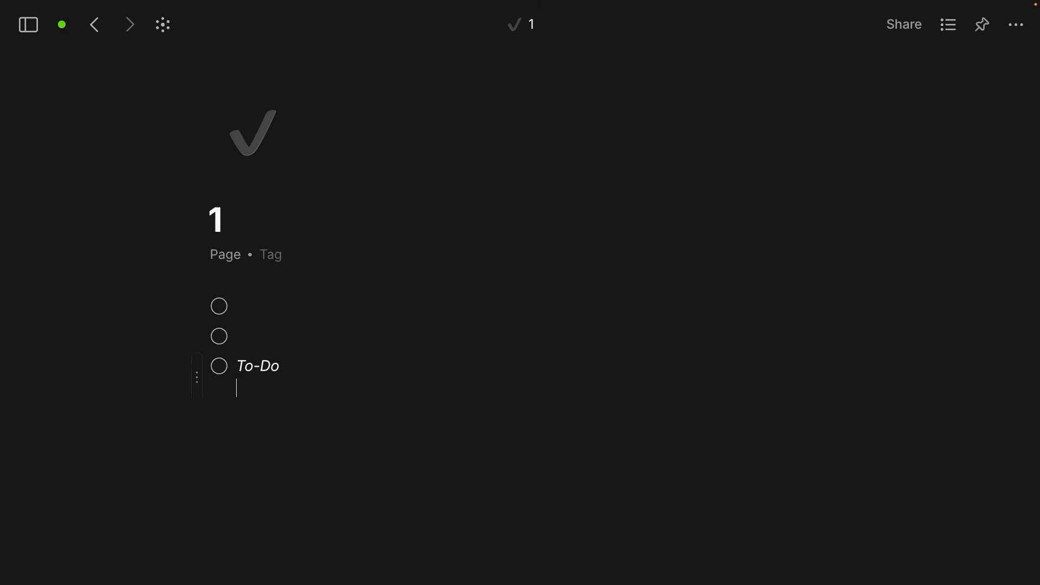
{"action": "left_click_drag", "start_coordinate": [240, 369], "coordinate": [293, 368]}
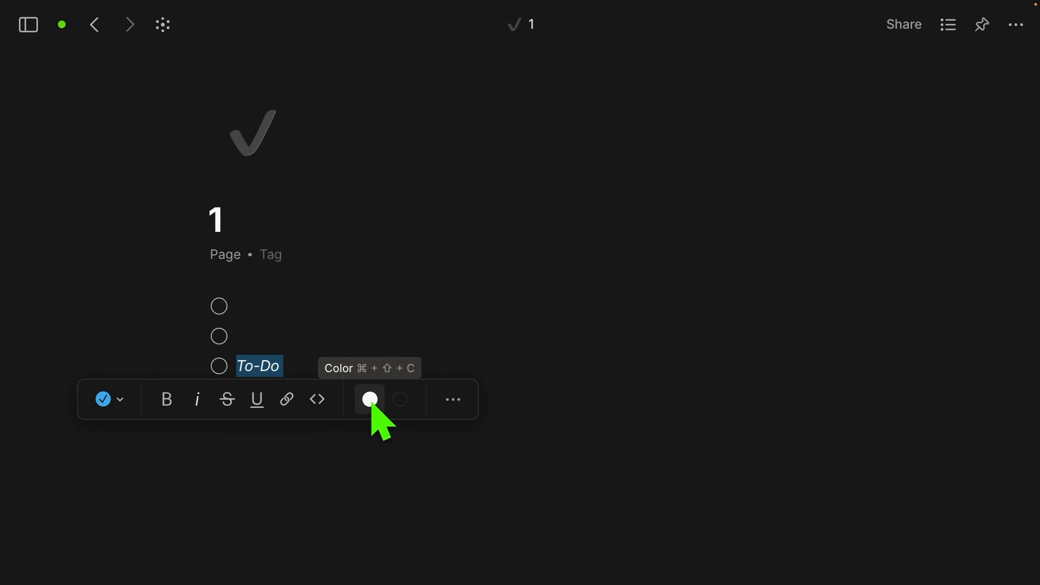
{"action": "left_click", "coordinate": [400, 406]}
{"action": "left_click", "coordinate": [385, 332]}
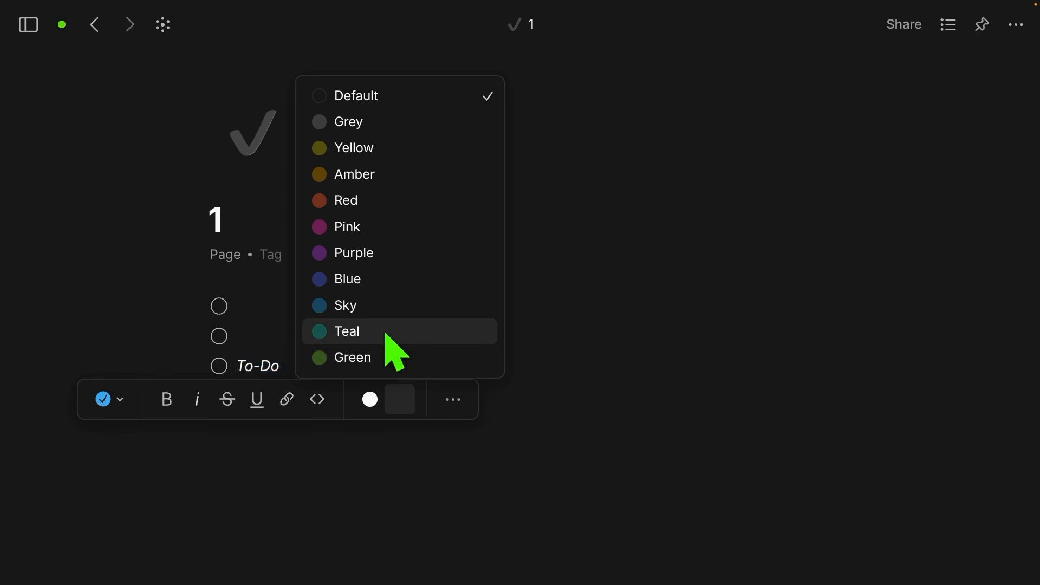
{"action": "left_click", "coordinate": [399, 332]}
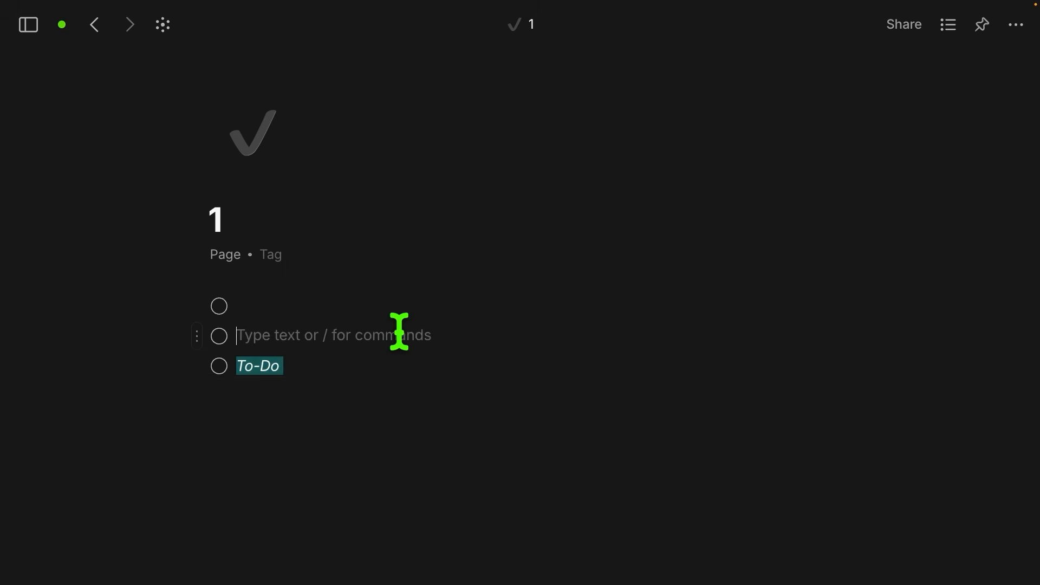
{"action": "left_click", "coordinate": [277, 364]}
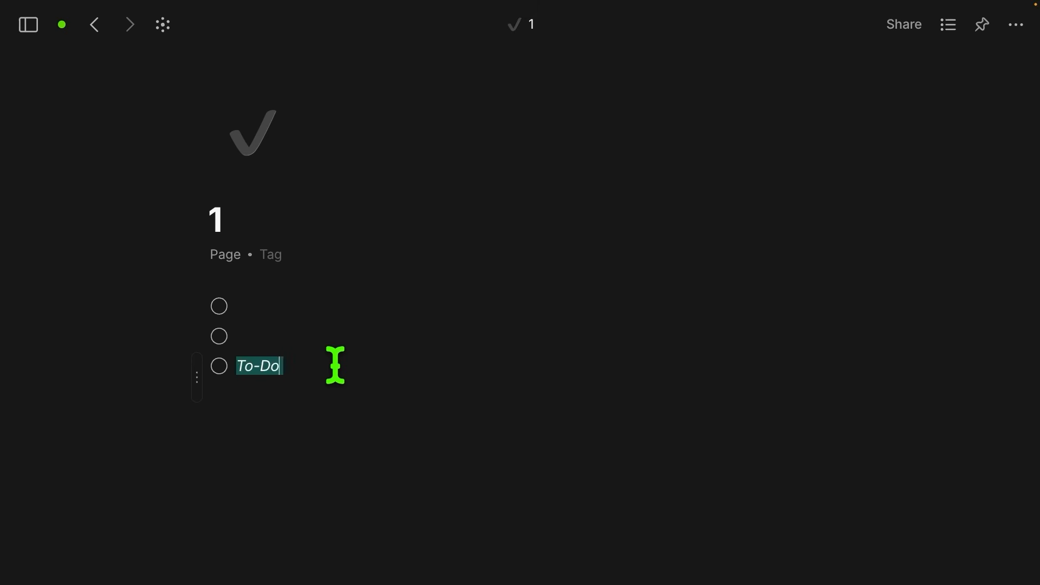
{"action": "key", "text": "Left"}
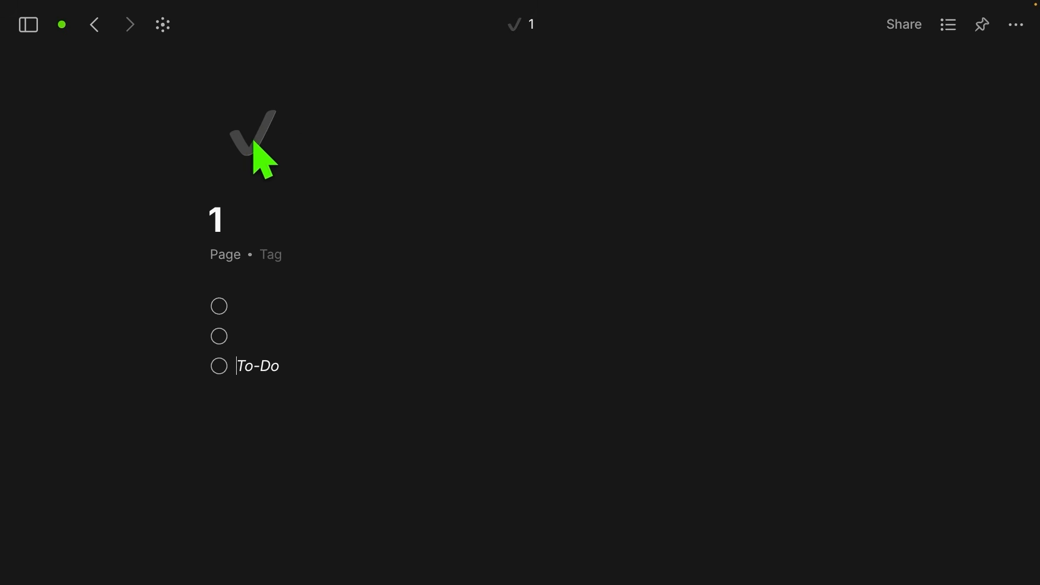
{"action": "left_click", "coordinate": [262, 160]}
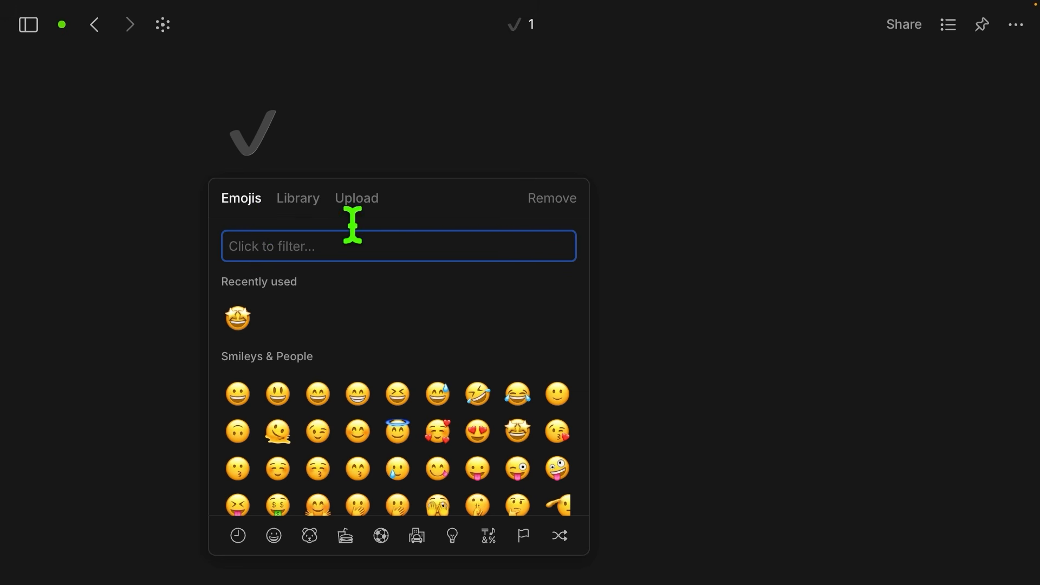
{"action": "left_click", "coordinate": [355, 200]}
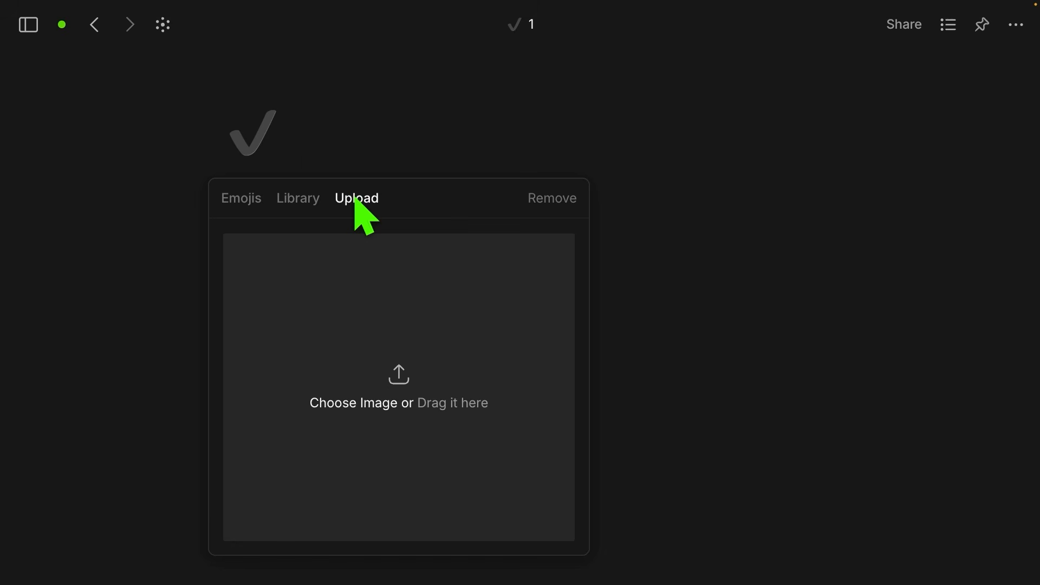
{"action": "left_click", "coordinate": [298, 199]}
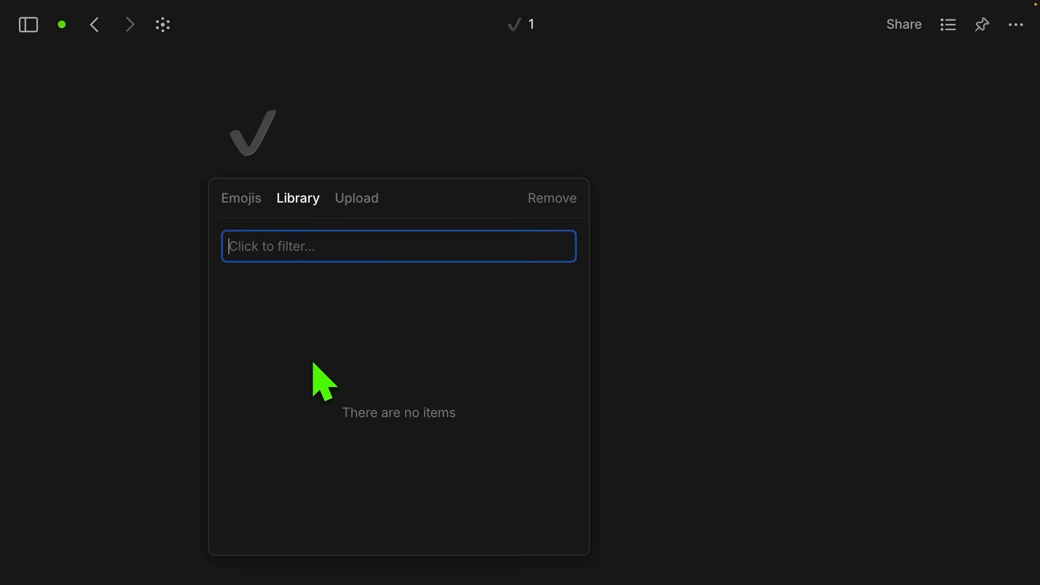
{"action": "left_click", "coordinate": [410, 130]}
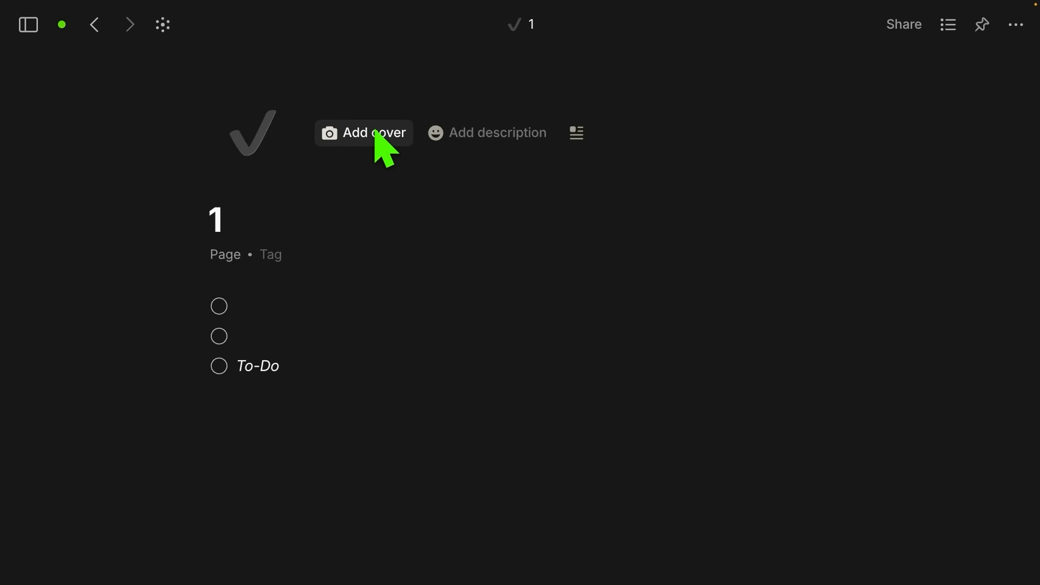
{"action": "left_click", "coordinate": [379, 136]}
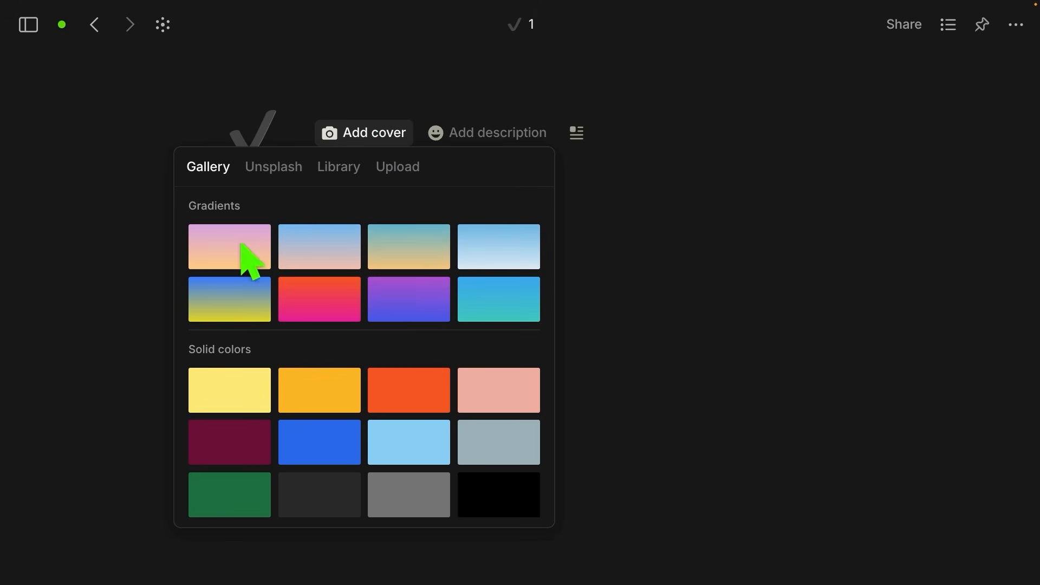
{"action": "left_click", "coordinate": [280, 169]}
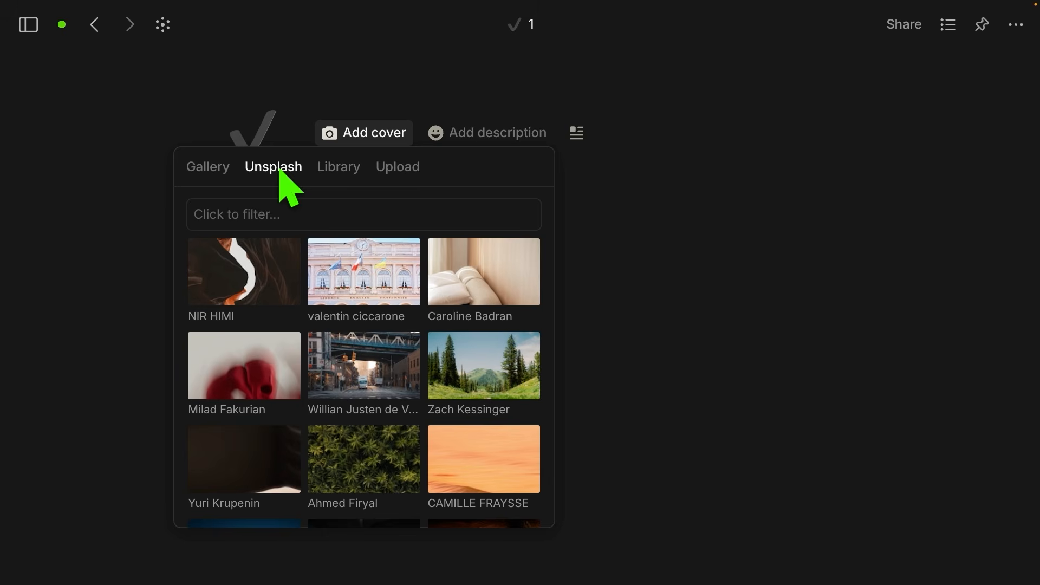
{"action": "left_click", "coordinate": [389, 296]}
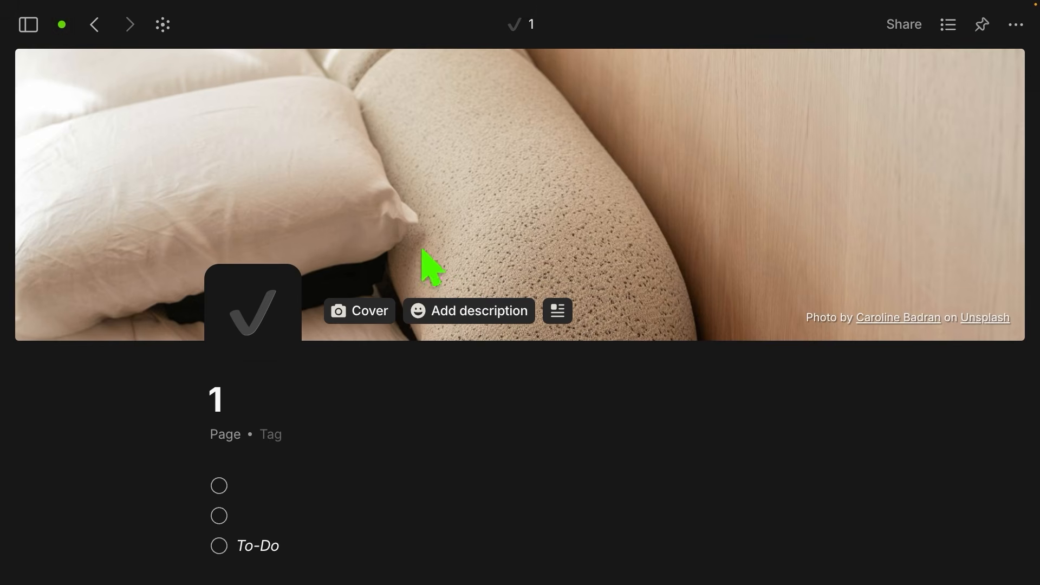
{"action": "left_click", "coordinate": [370, 312]}
{"action": "left_click_drag", "start_coordinate": [390, 183], "coordinate": [667, 225]}
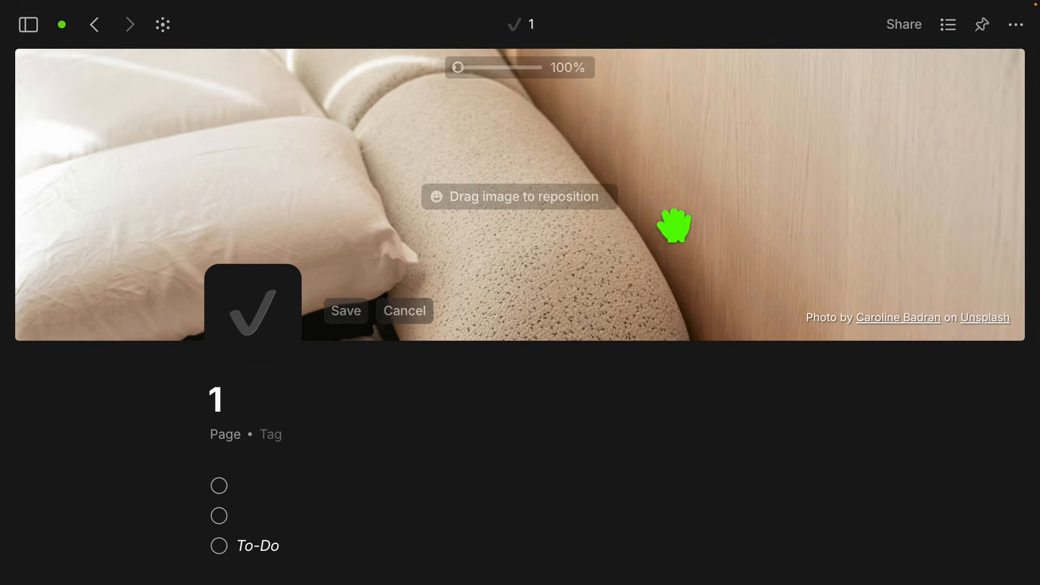
{"action": "left_click_drag", "start_coordinate": [460, 69], "coordinate": [406, 70]}
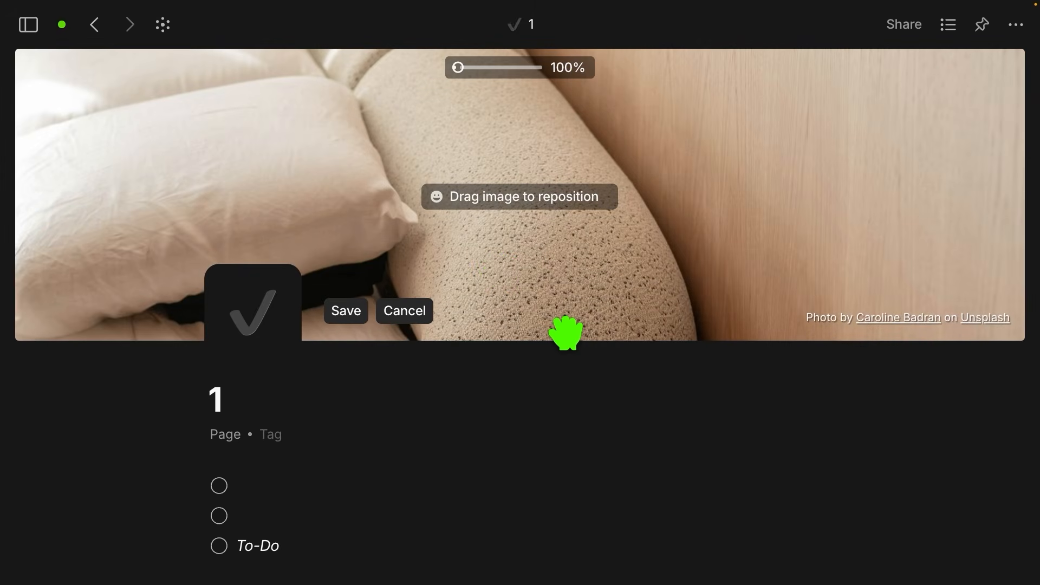
{"action": "left_click", "coordinate": [404, 311]}
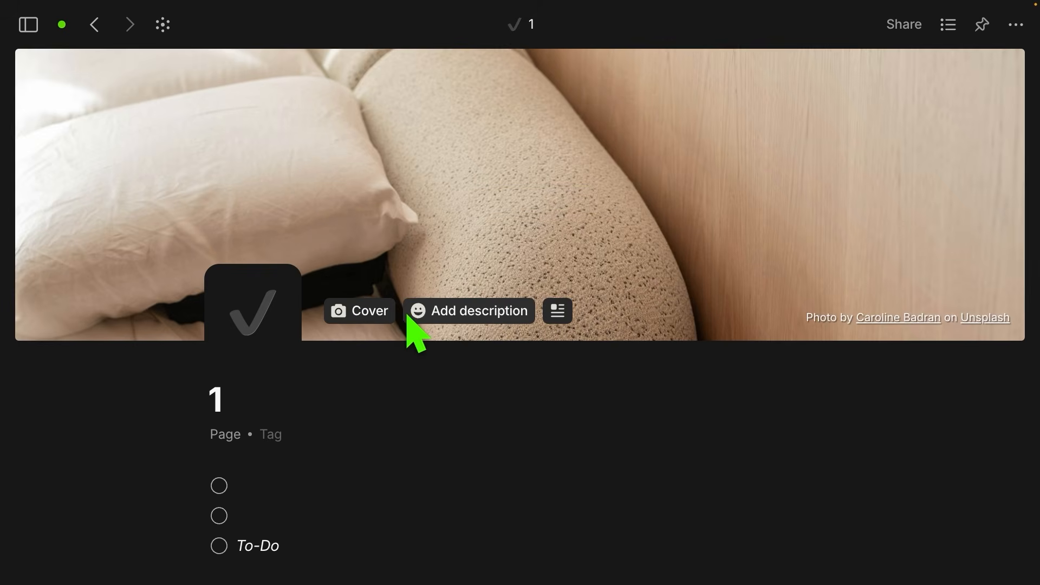
{"action": "left_click", "coordinate": [378, 313]}
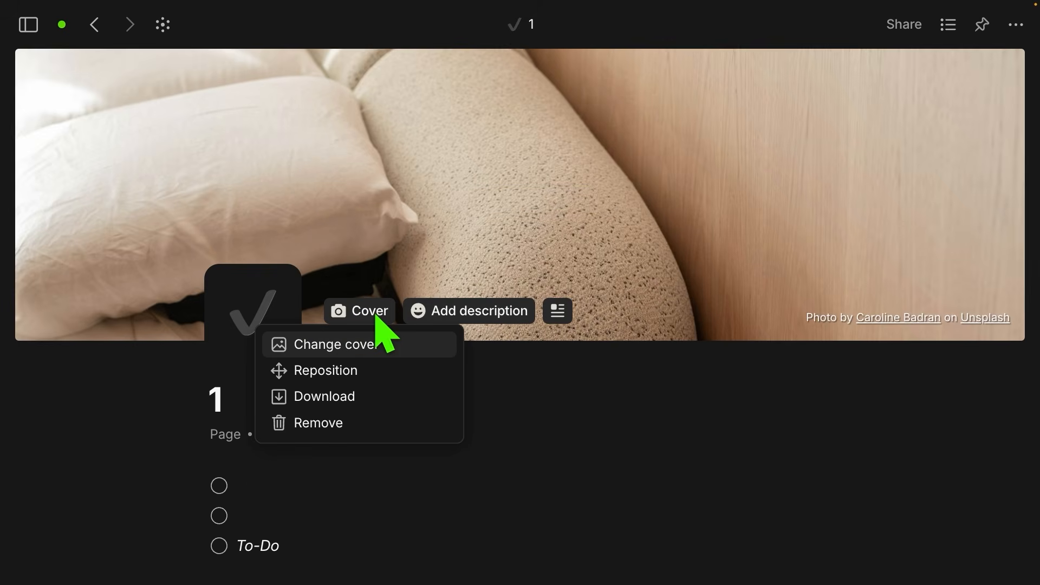
{"action": "left_click", "coordinate": [353, 431]}
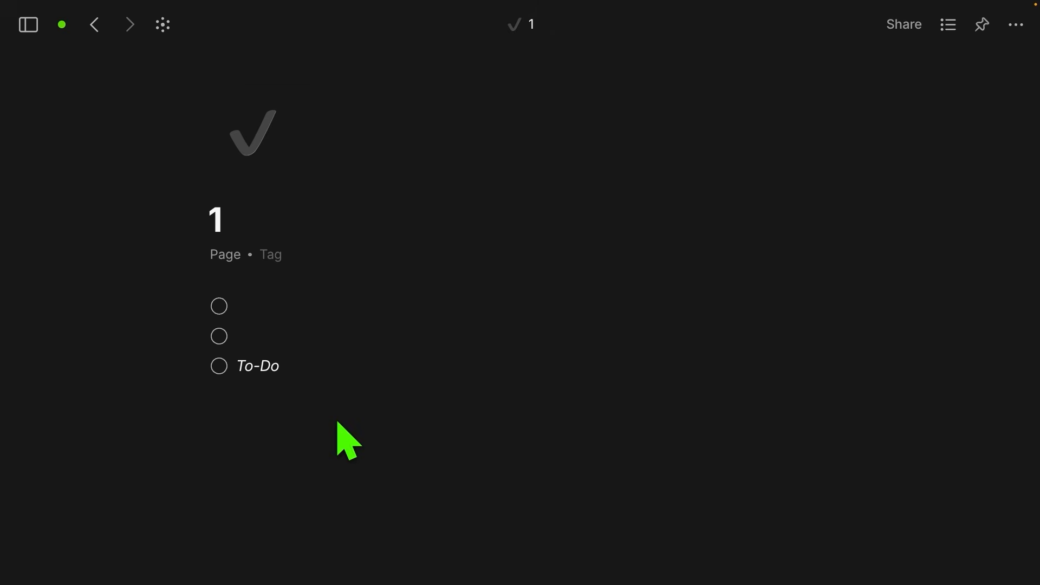
{"action": "mouse_move", "coordinate": [515, 225]}
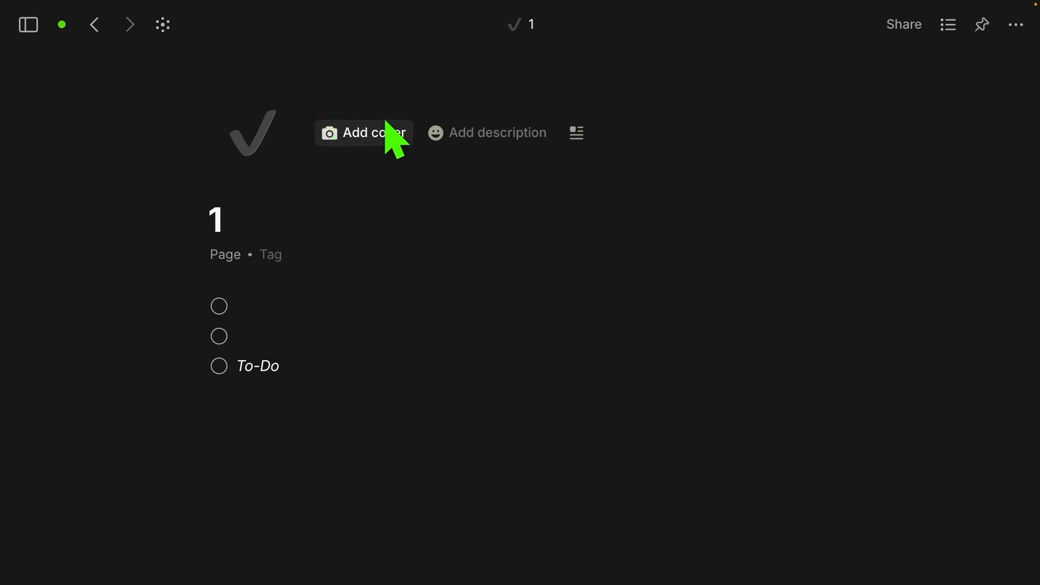
Step: Add and then remove the page description, and preview the layout options
{"action": "left_click", "coordinate": [487, 139]}
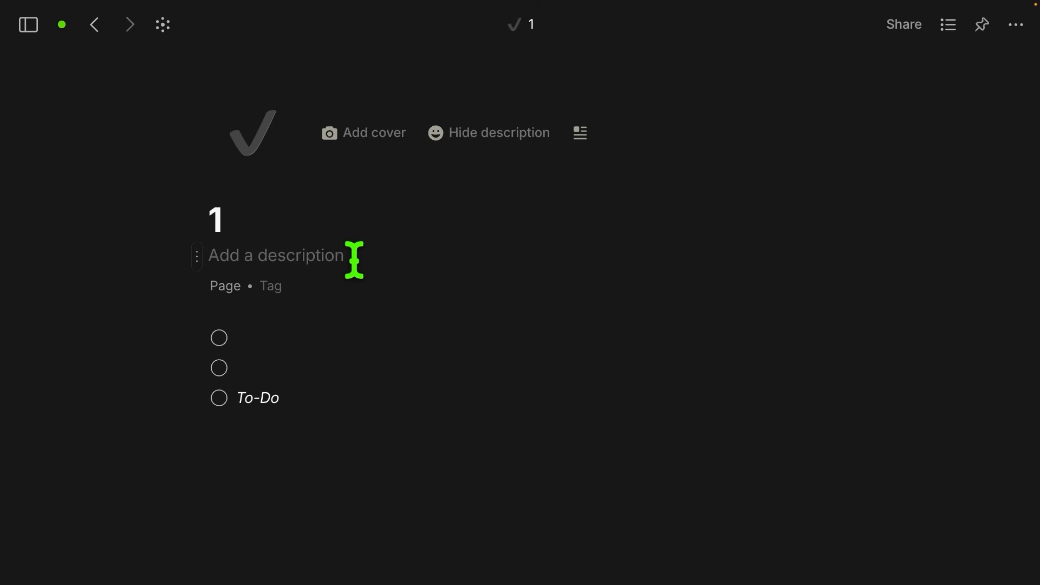
{"action": "left_click", "coordinate": [517, 142]}
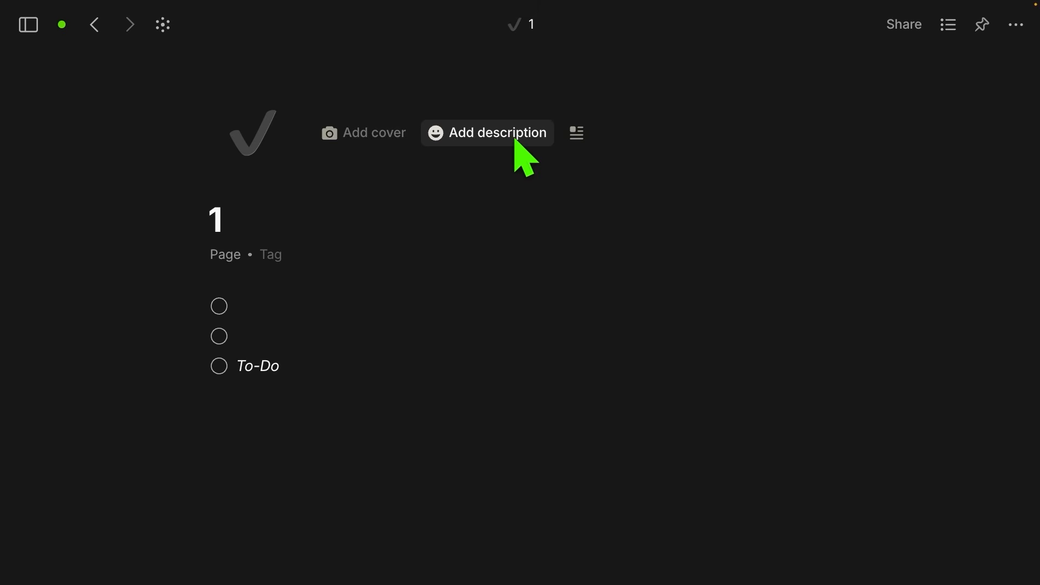
{"action": "left_click", "coordinate": [578, 135]}
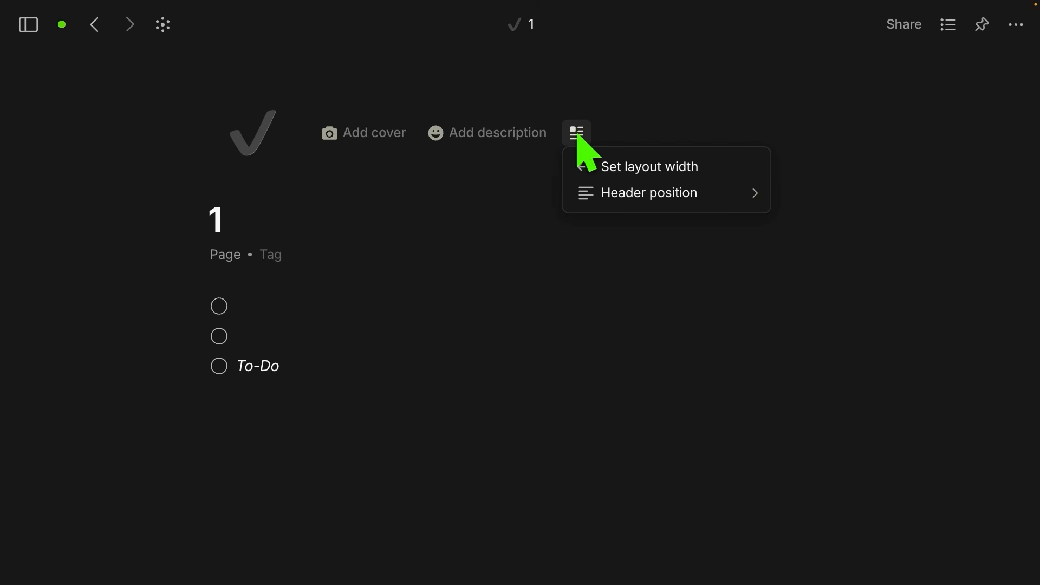
{"action": "mouse_move", "coordinate": [620, 198]}
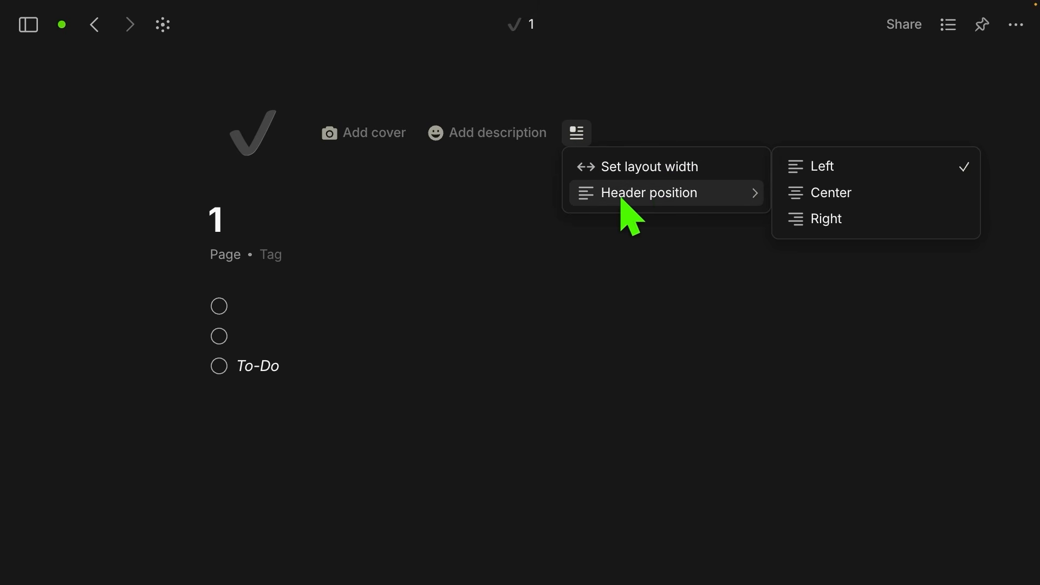
{"action": "left_click", "coordinate": [509, 254]}
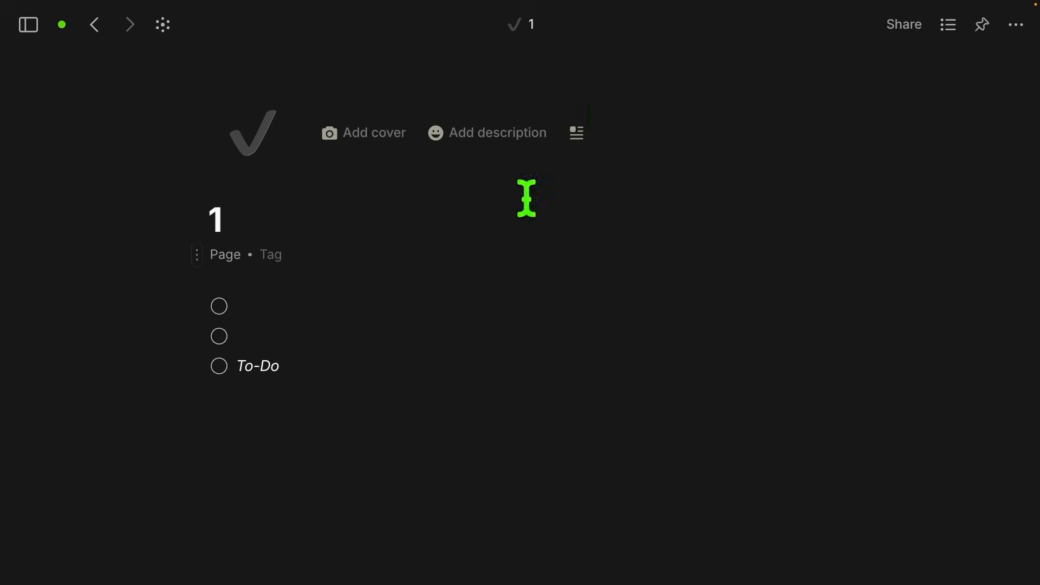
Step: Widen the page layout, reset it to default, and start a new block below the checklist
{"action": "left_click", "coordinate": [576, 136]}
{"action": "left_click", "coordinate": [609, 164]}
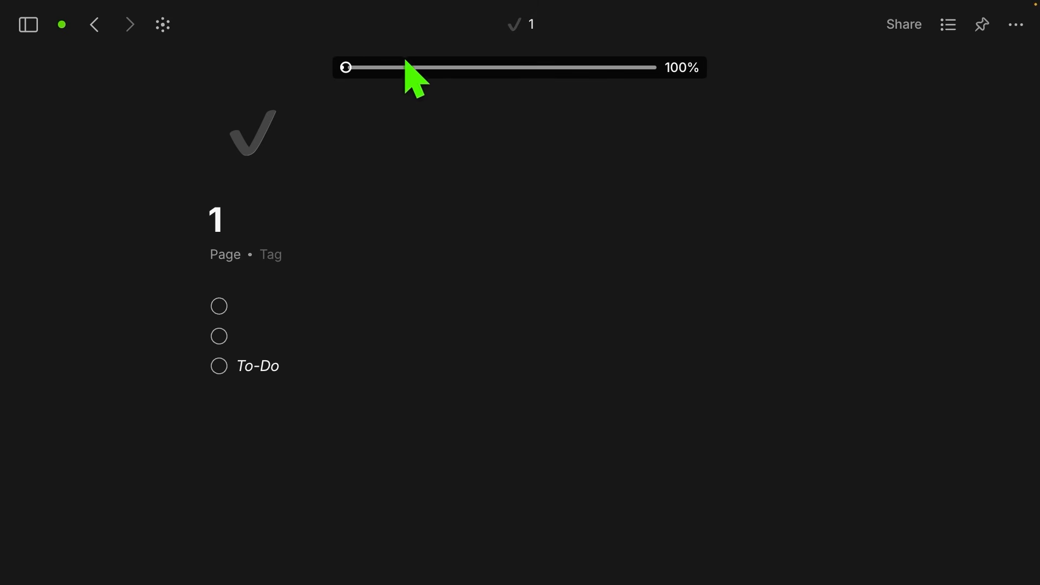
{"action": "left_click_drag", "start_coordinate": [345, 65], "coordinate": [434, 64]}
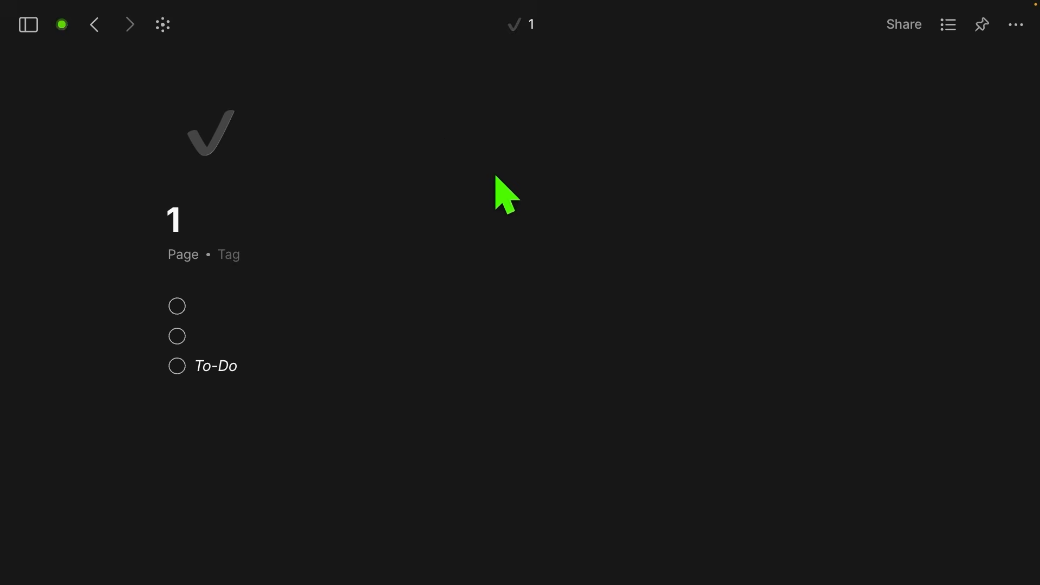
{"action": "mouse_move", "coordinate": [564, 135]}
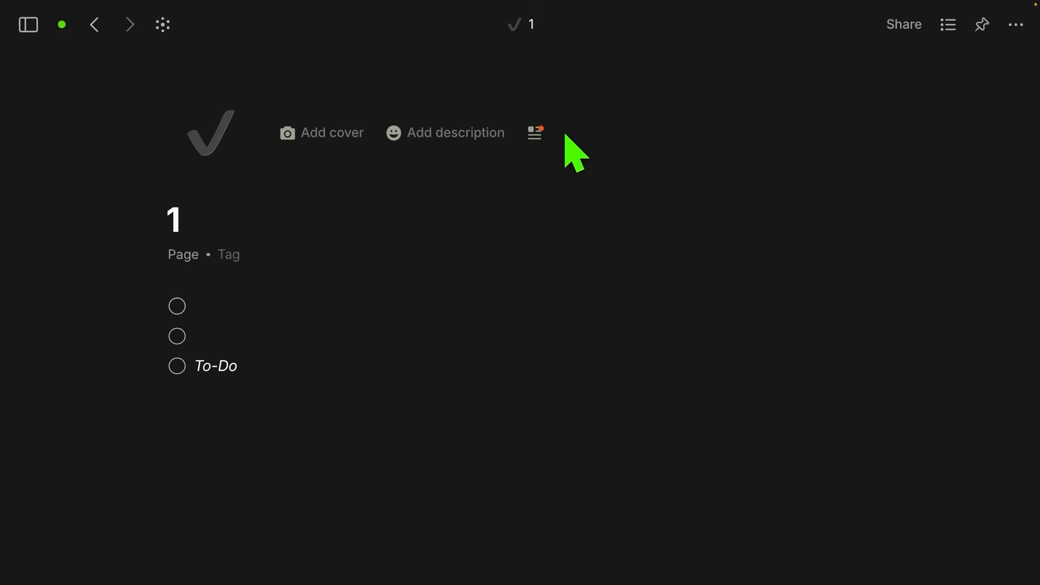
{"action": "left_click", "coordinate": [537, 137]}
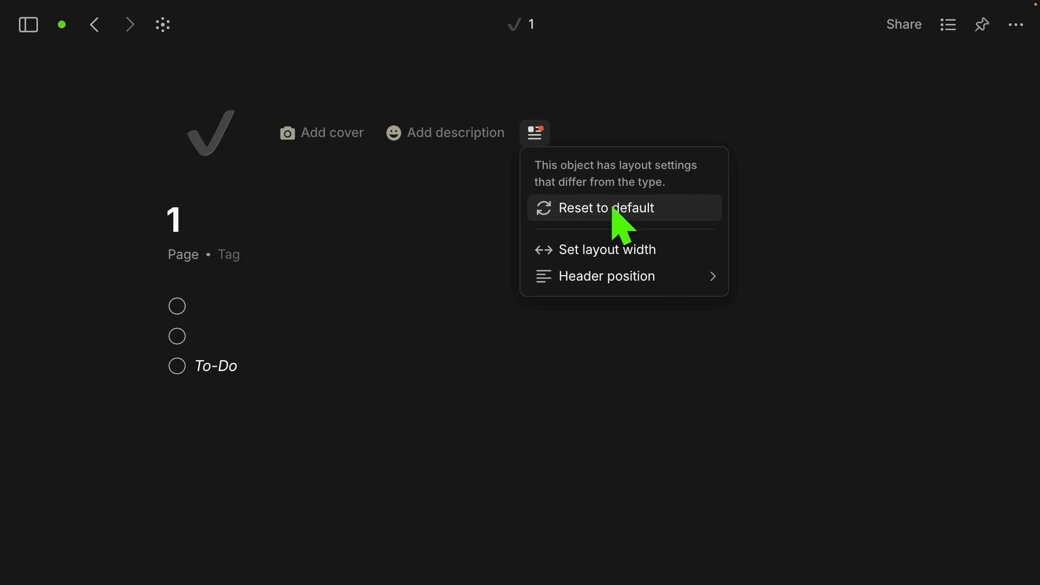
{"action": "left_click", "coordinate": [586, 209]}
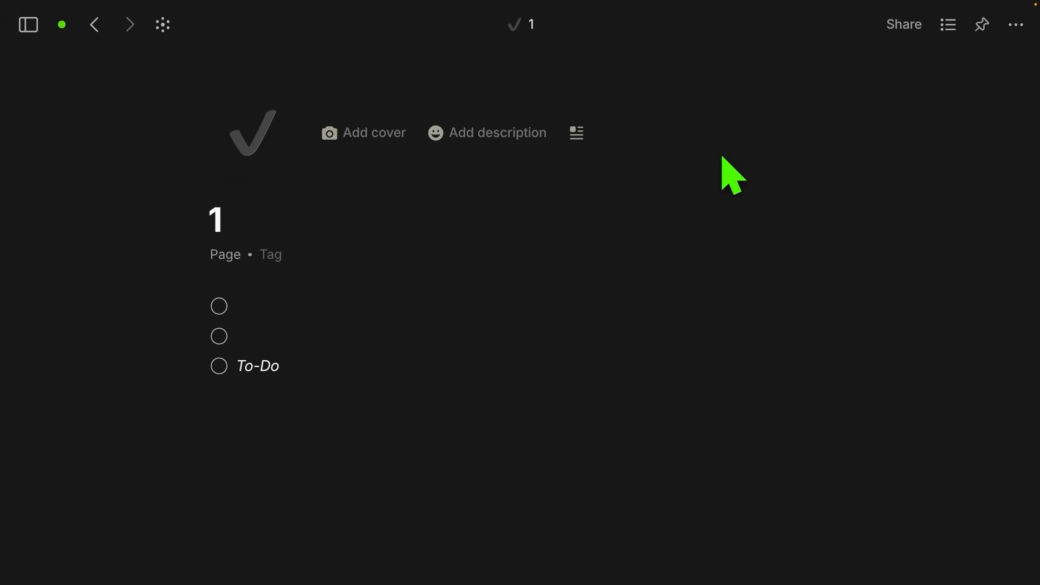
{"action": "left_click", "coordinate": [260, 416]}
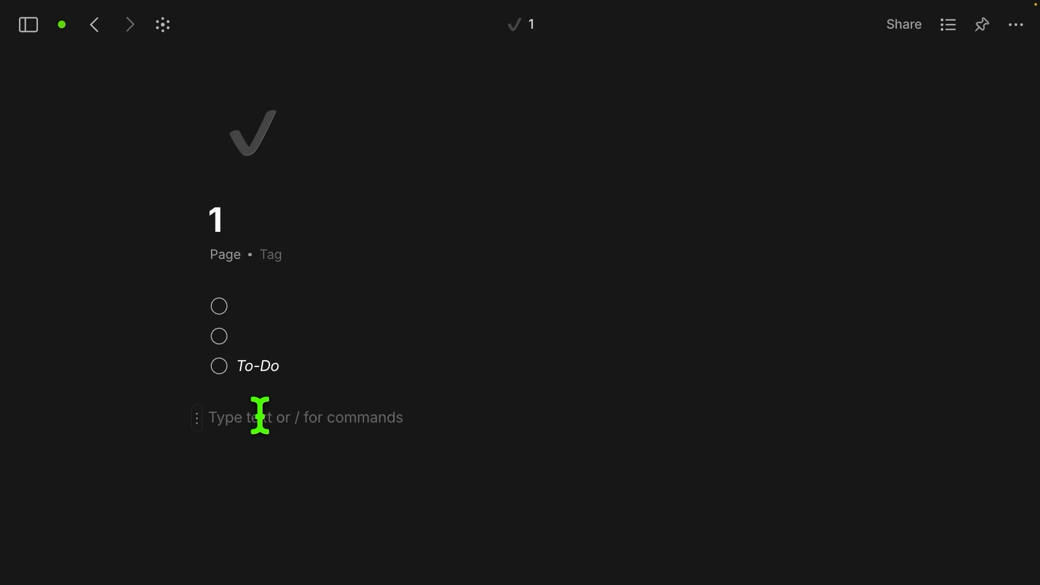
Step: Type '/' on the new line, browse the Text, Media, Embeds, Other and Objects blocks, then close the menu
{"action": "type", "text": "/"}
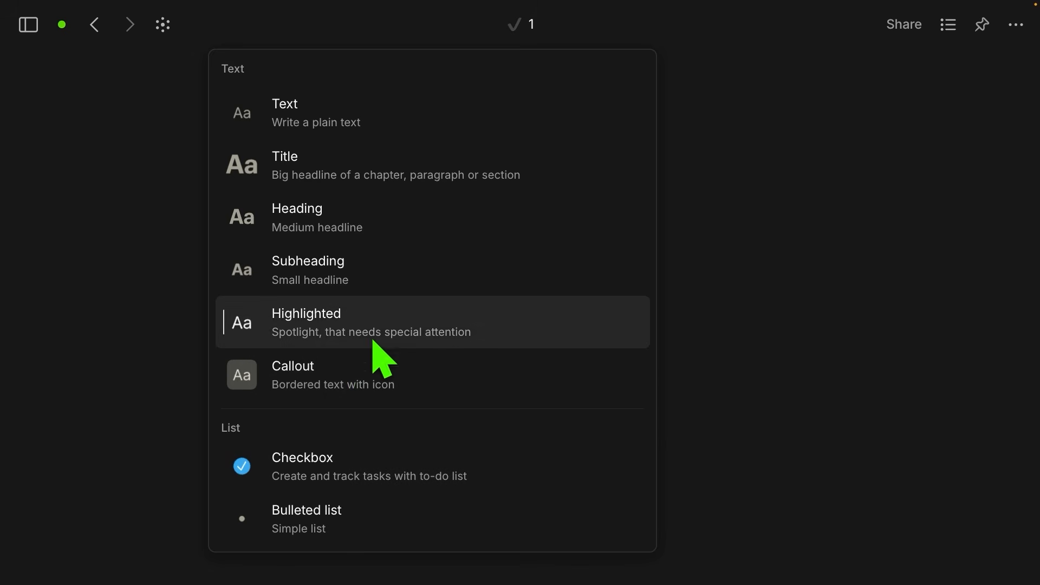
{"action": "scroll", "coordinate": [374, 357], "scroll_direction": "down", "scroll_amount": 5}
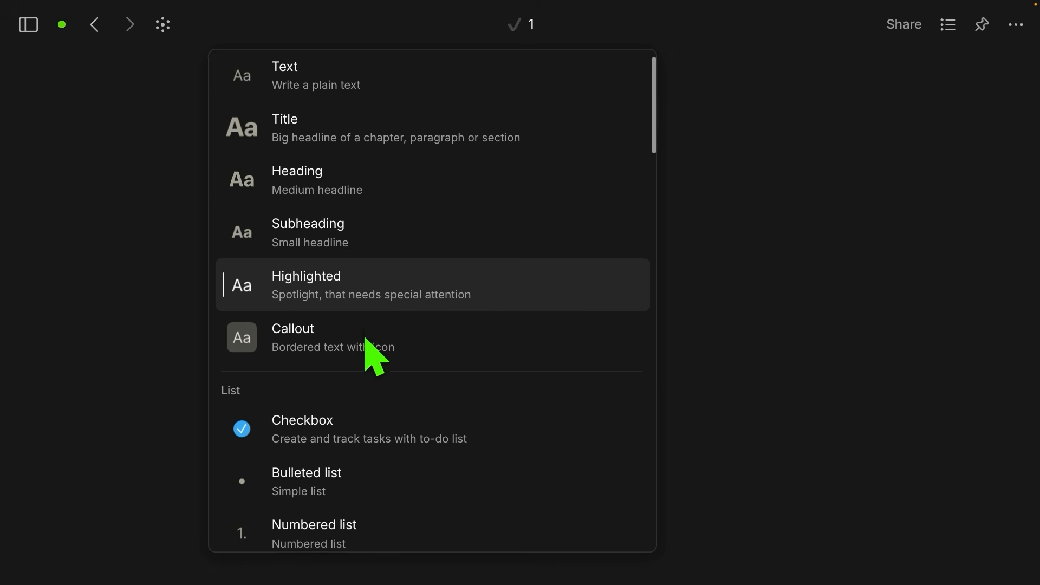
{"action": "scroll", "coordinate": [372, 355], "scroll_direction": "down", "scroll_amount": 3}
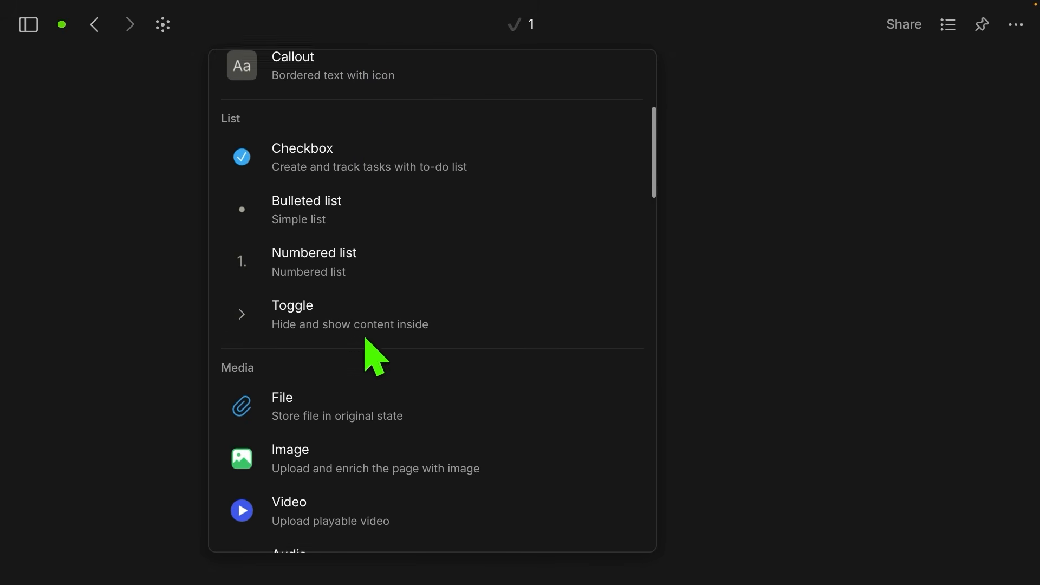
{"action": "scroll", "coordinate": [352, 249], "scroll_direction": "down", "scroll_amount": 4}
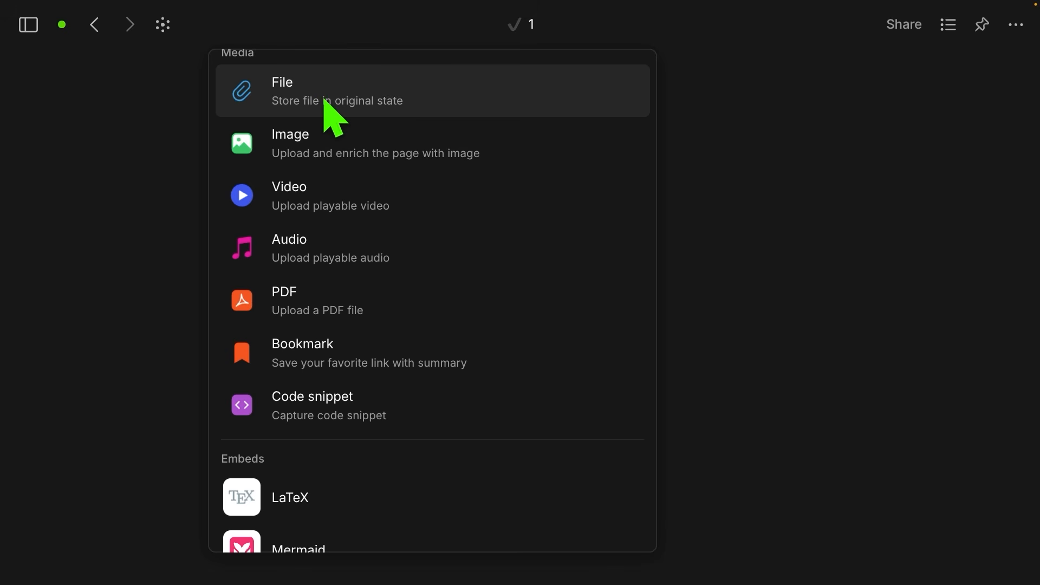
{"action": "scroll", "coordinate": [364, 401], "scroll_direction": "down", "scroll_amount": 6}
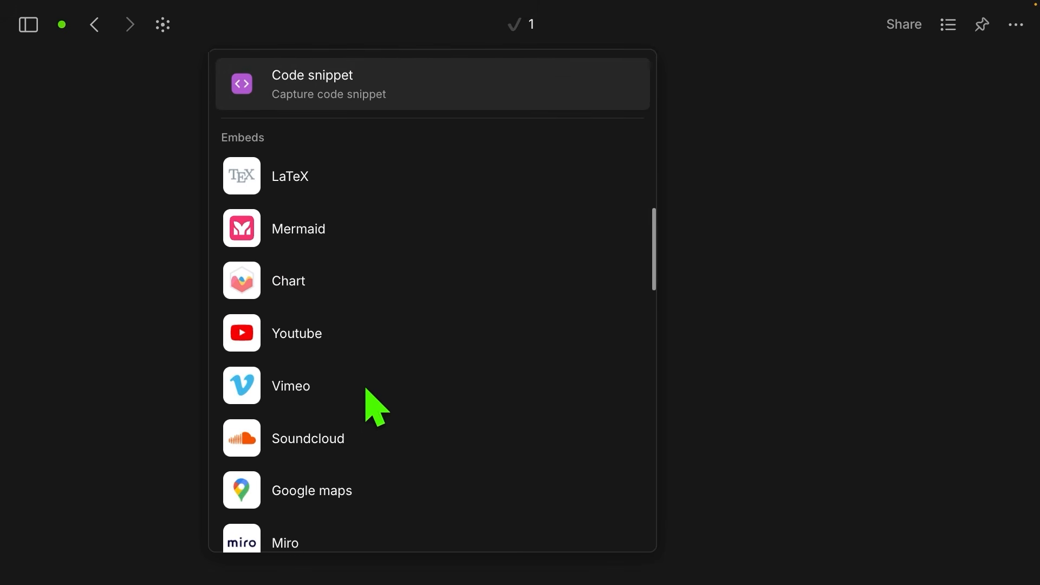
{"action": "scroll", "coordinate": [366, 389], "scroll_direction": "down", "scroll_amount": 1}
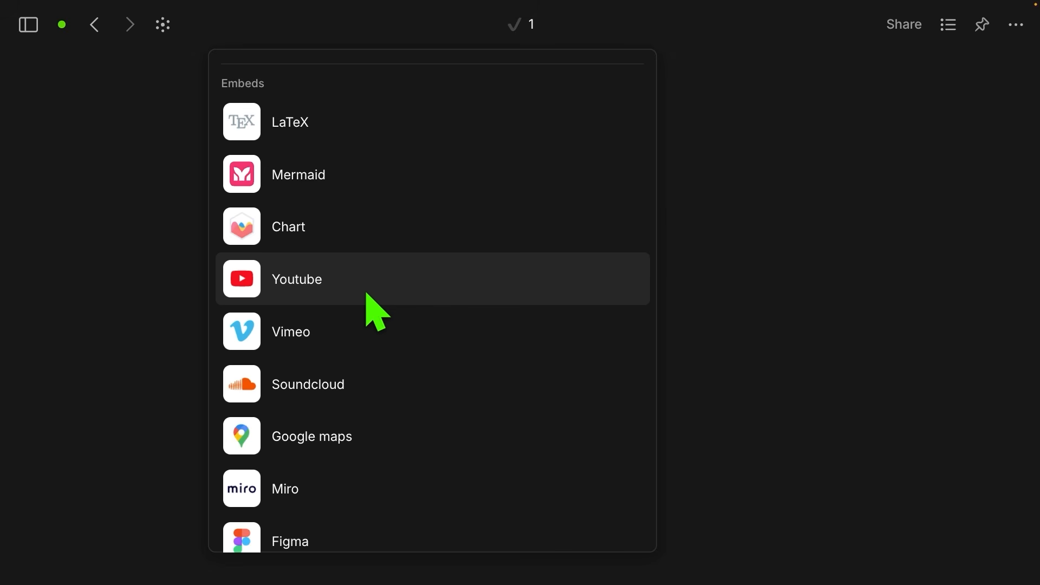
{"action": "scroll", "coordinate": [367, 295], "scroll_direction": "down", "scroll_amount": 1}
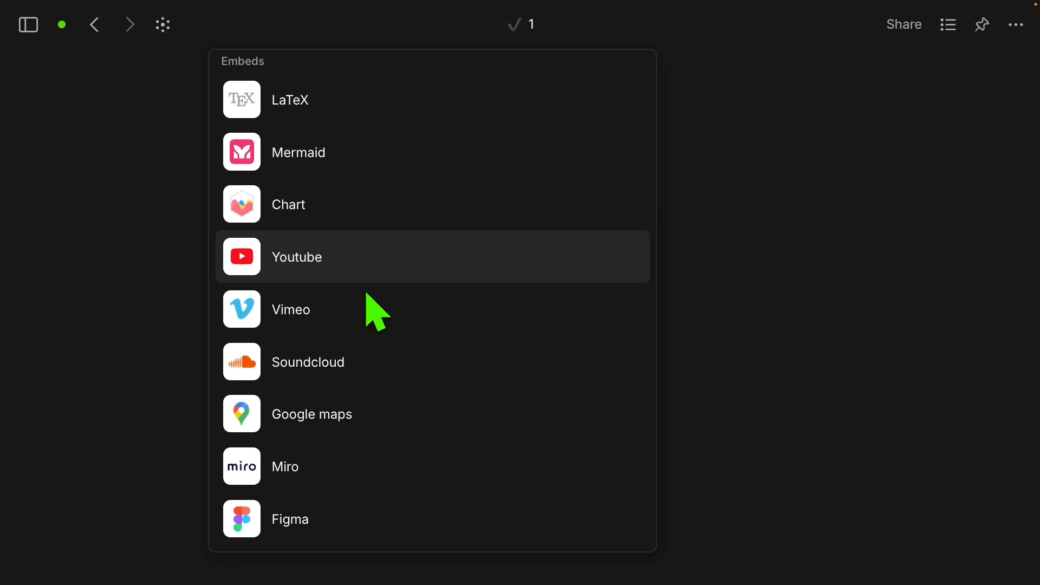
{"action": "scroll", "coordinate": [368, 296], "scroll_direction": "down", "scroll_amount": 5}
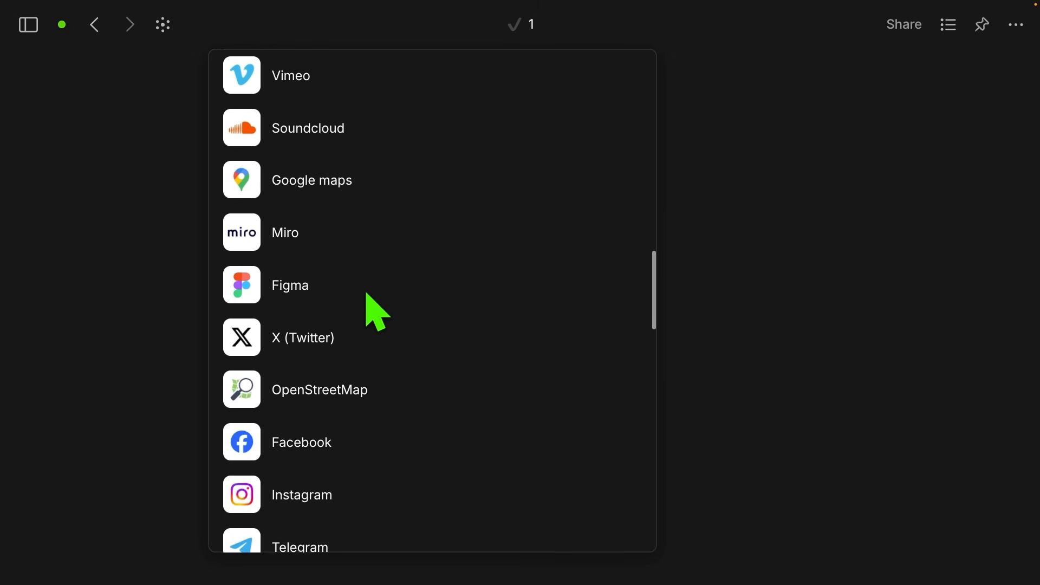
{"action": "scroll", "coordinate": [367, 295], "scroll_direction": "down", "scroll_amount": 15}
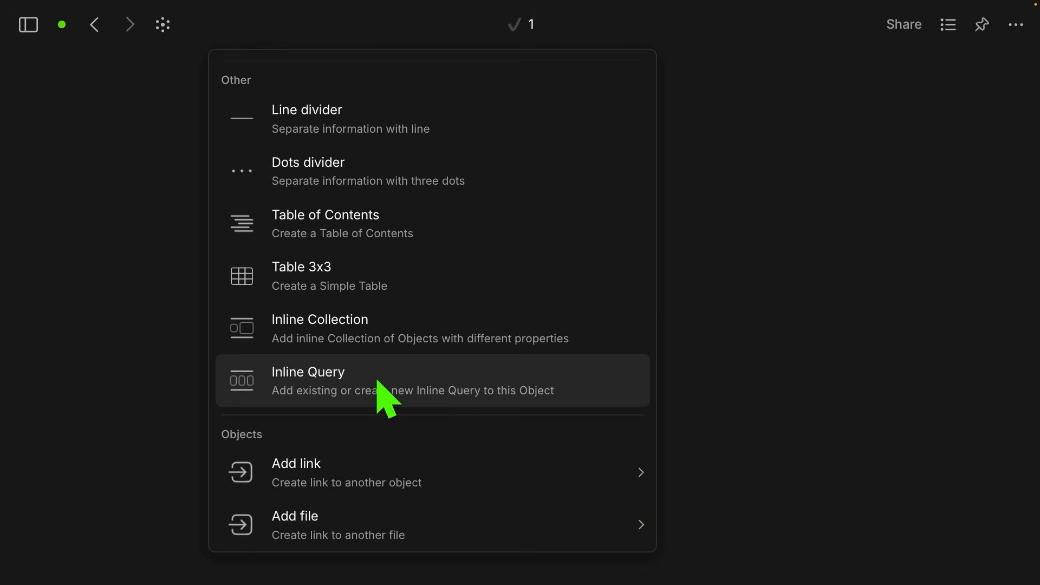
{"action": "scroll", "coordinate": [378, 385], "scroll_direction": "down", "scroll_amount": 3}
{"action": "mouse_move", "coordinate": [378, 343]}
{"action": "scroll", "coordinate": [379, 350], "scroll_direction": "down", "scroll_amount": 2}
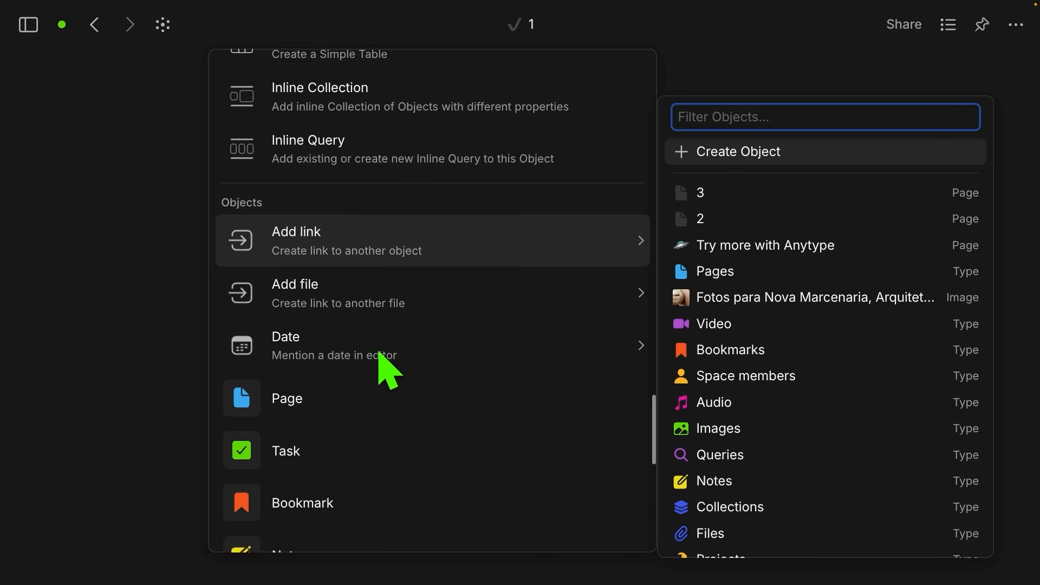
{"action": "scroll", "coordinate": [380, 352], "scroll_direction": "down", "scroll_amount": 2}
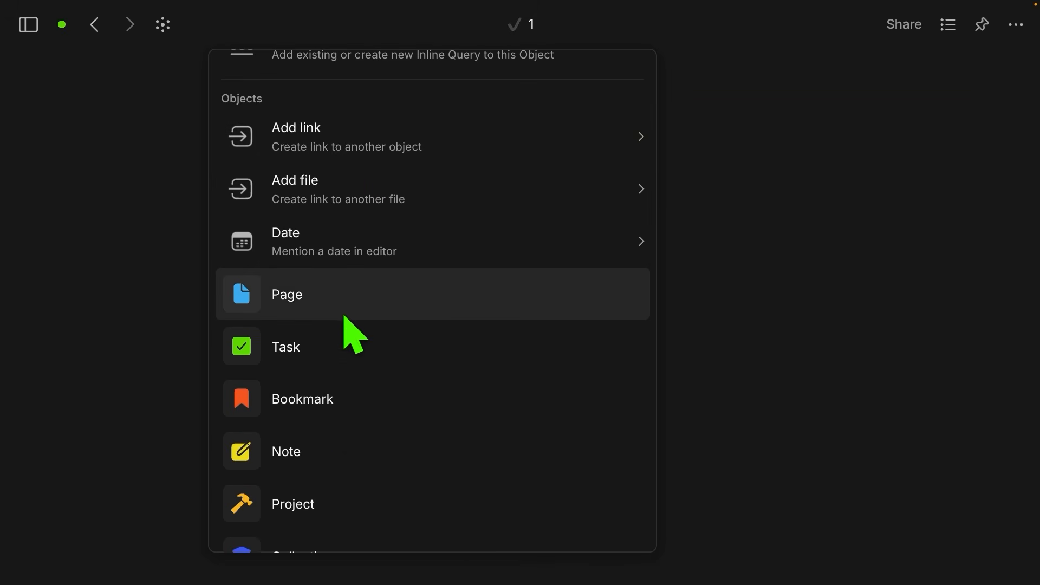
{"action": "scroll", "coordinate": [342, 430], "scroll_direction": "down", "scroll_amount": 7}
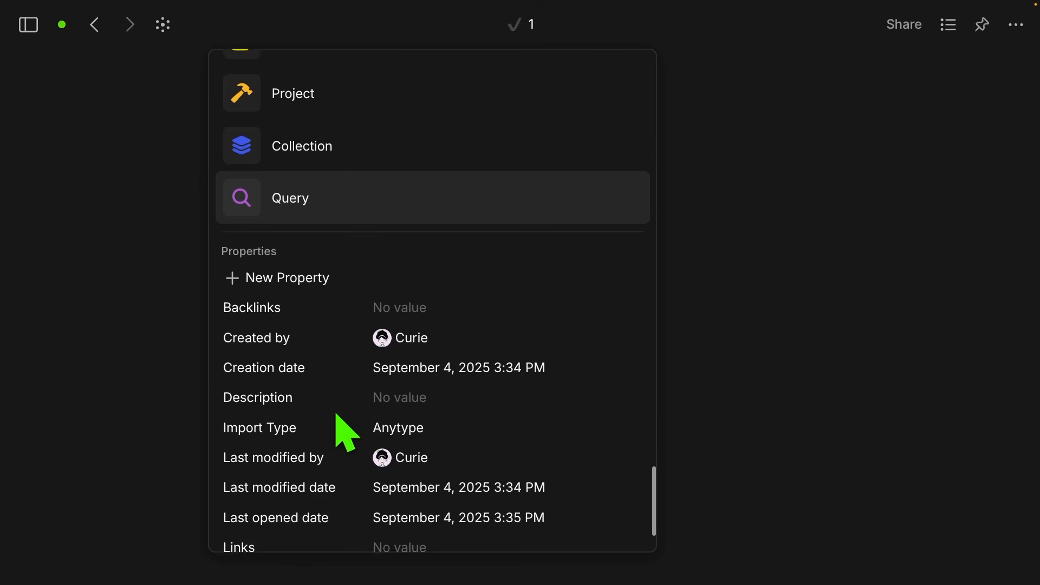
{"action": "scroll", "coordinate": [345, 433], "scroll_direction": "down", "scroll_amount": 2}
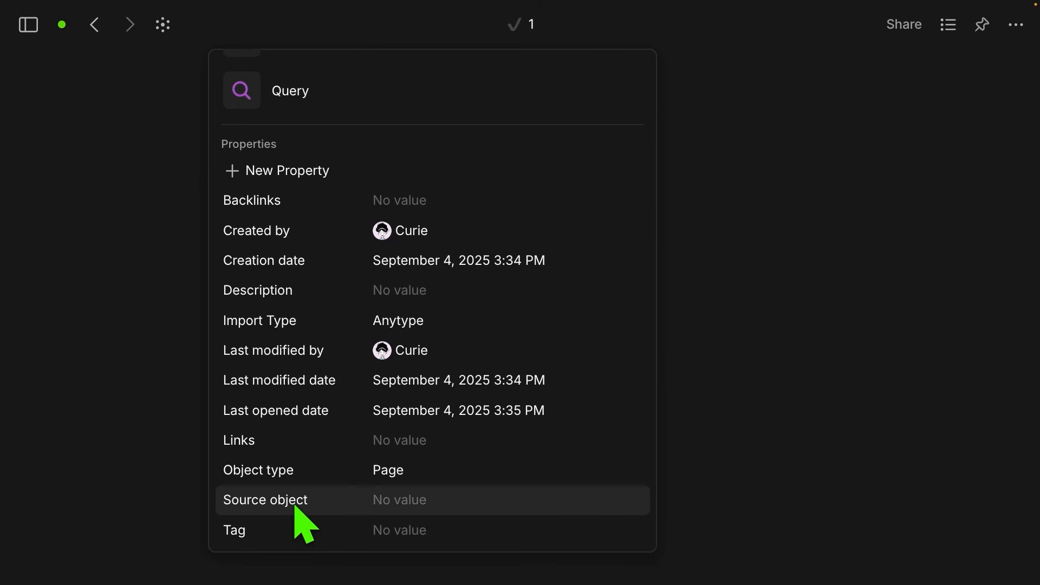
{"action": "left_click", "coordinate": [716, 324]}
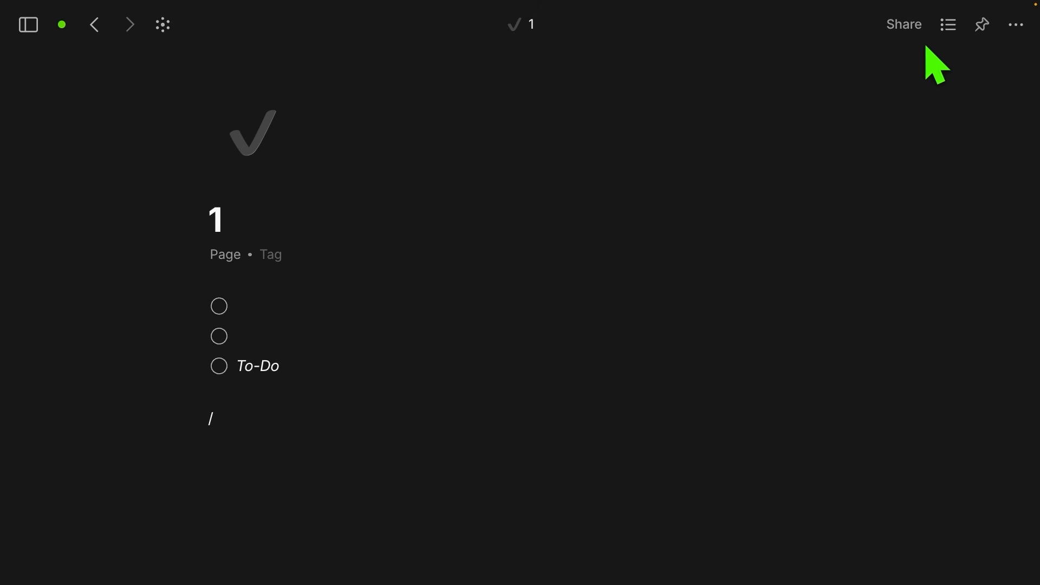
Step: Show page 1's properties and expand the Hidden and Local property sections
{"action": "left_click", "coordinate": [948, 27]}
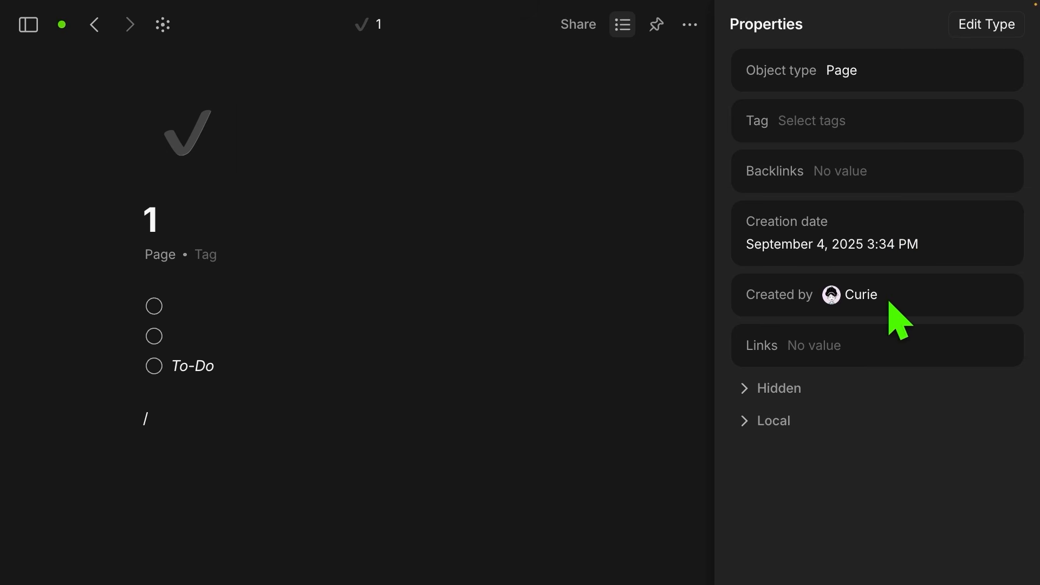
{"action": "left_click", "coordinate": [748, 393]}
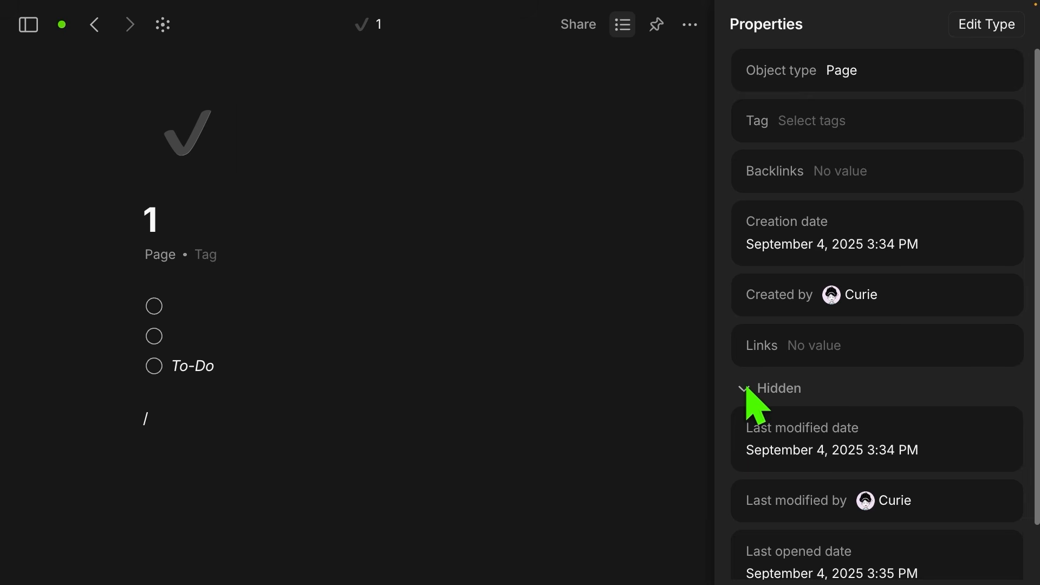
{"action": "scroll", "coordinate": [769, 406], "scroll_direction": "down", "scroll_amount": 1}
{"action": "left_click", "coordinate": [748, 559]}
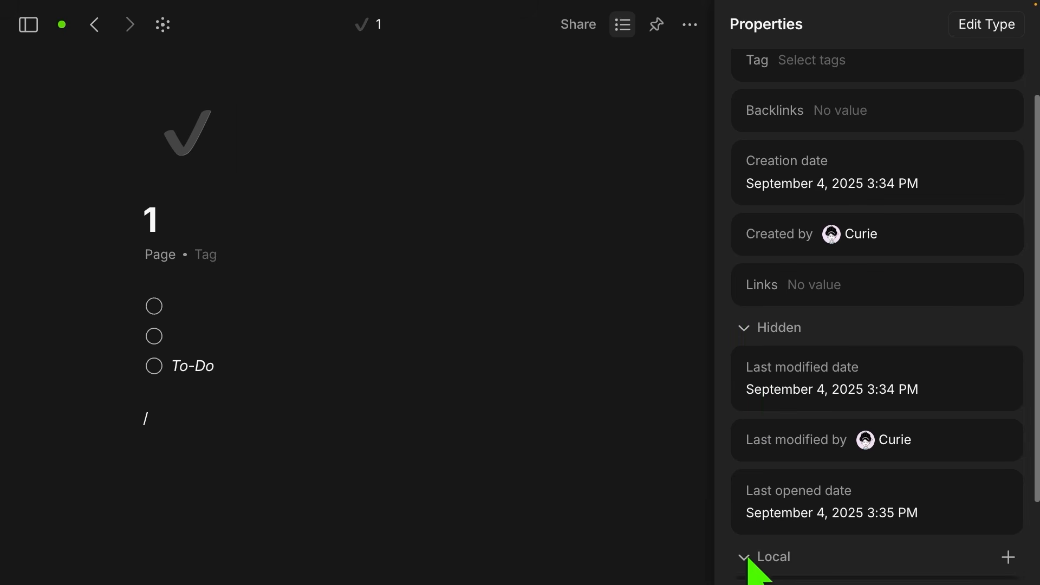
{"action": "scroll", "coordinate": [781, 471], "scroll_direction": "down", "scroll_amount": 2}
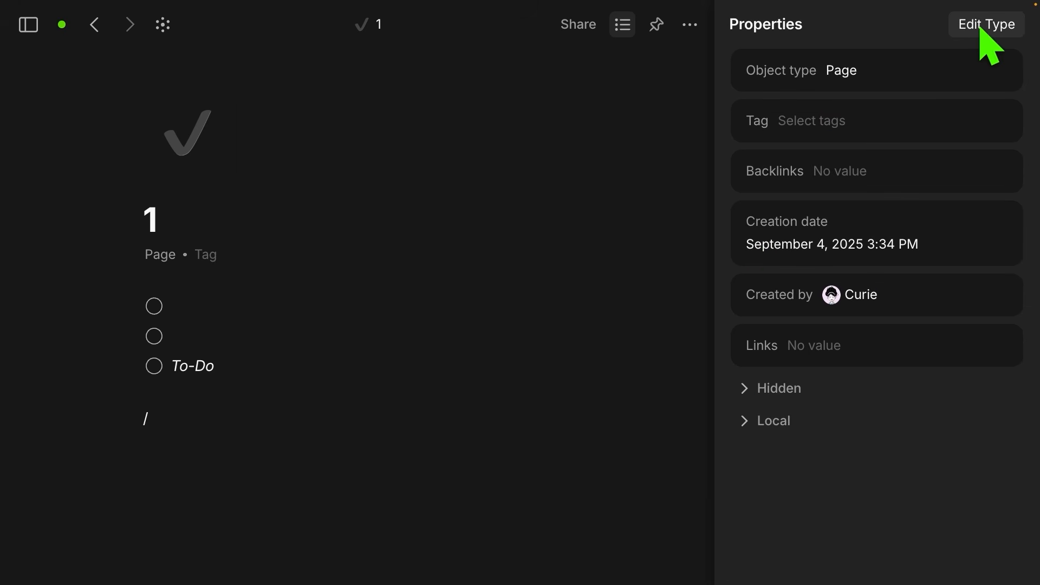
Step: Edit the Page type: keep header position Left and change Properties view from Line to List
{"action": "left_click", "coordinate": [989, 30]}
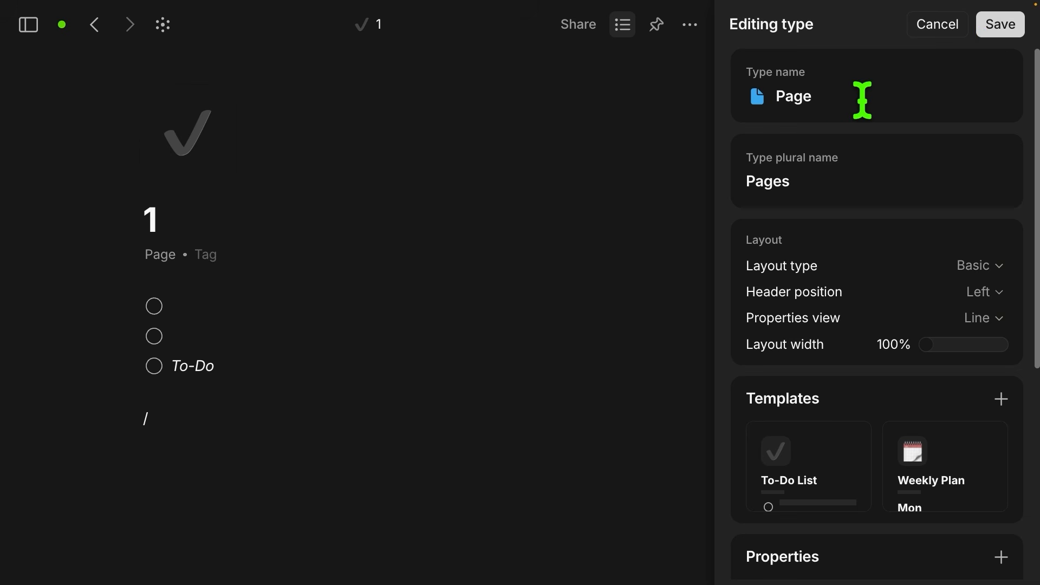
{"action": "scroll", "coordinate": [819, 203], "scroll_direction": "down", "scroll_amount": 2}
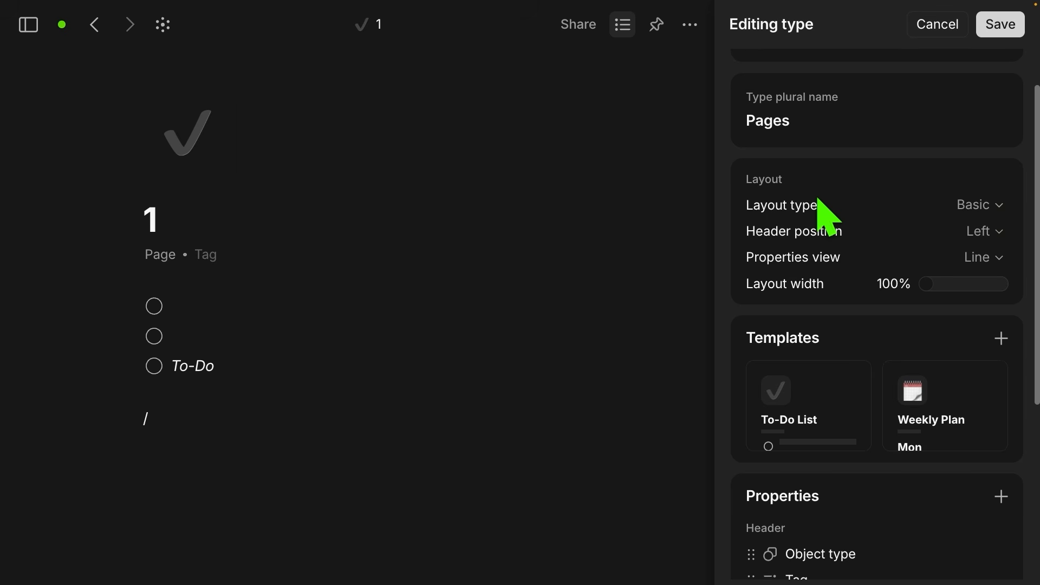
{"action": "scroll", "coordinate": [875, 223], "scroll_direction": "down", "scroll_amount": 3}
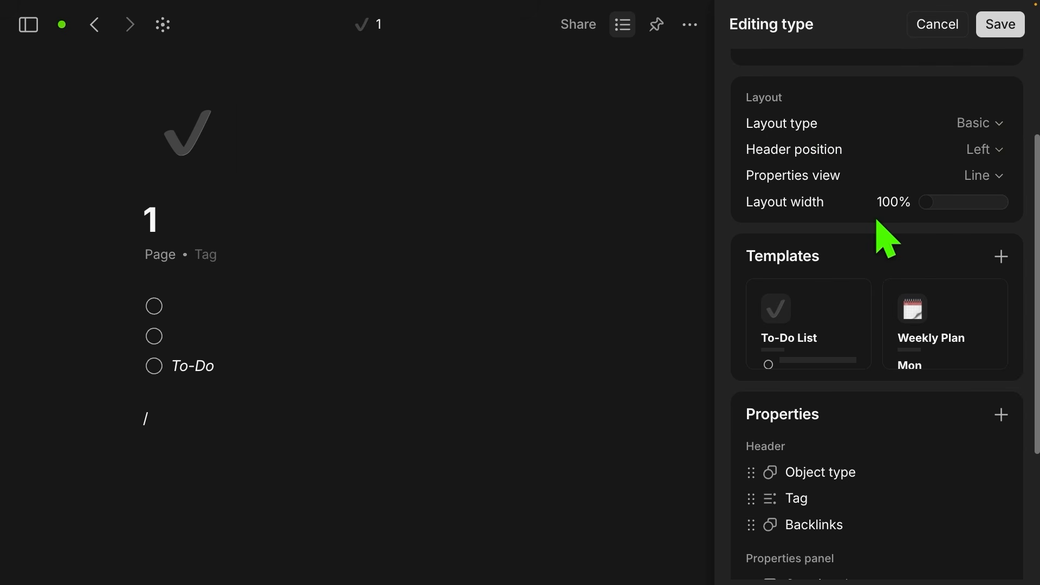
{"action": "left_click", "coordinate": [998, 150]}
{"action": "left_click", "coordinate": [995, 149]}
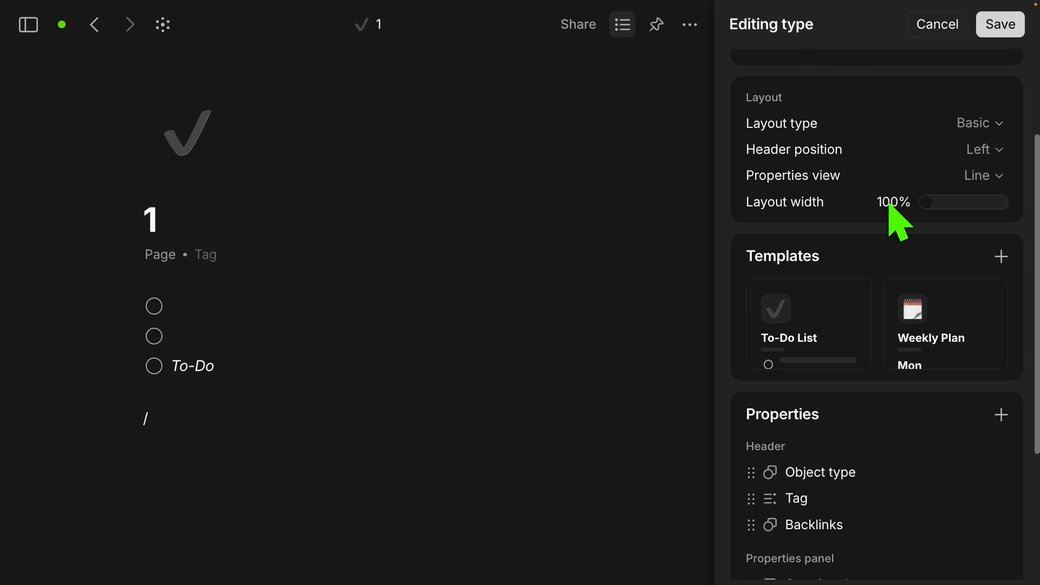
{"action": "left_click", "coordinate": [998, 176]}
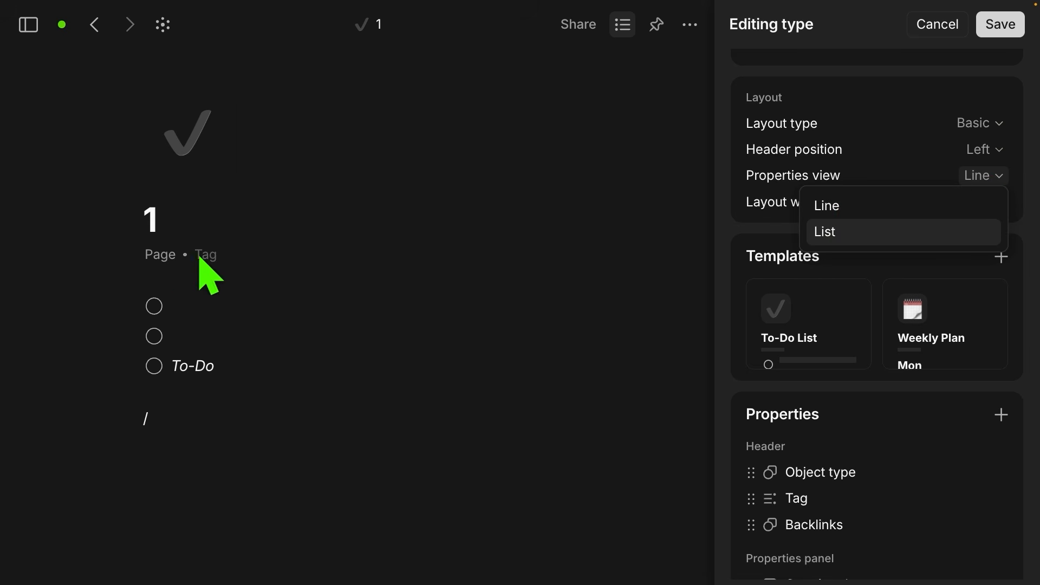
{"action": "left_click", "coordinate": [824, 232]}
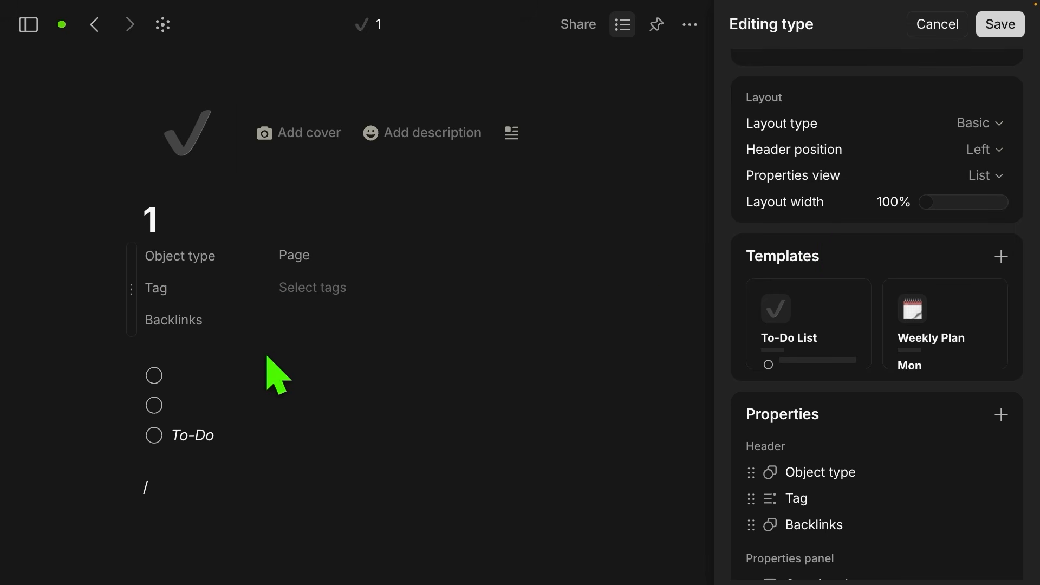
{"action": "scroll", "coordinate": [798, 243], "scroll_direction": "up", "scroll_amount": 3}
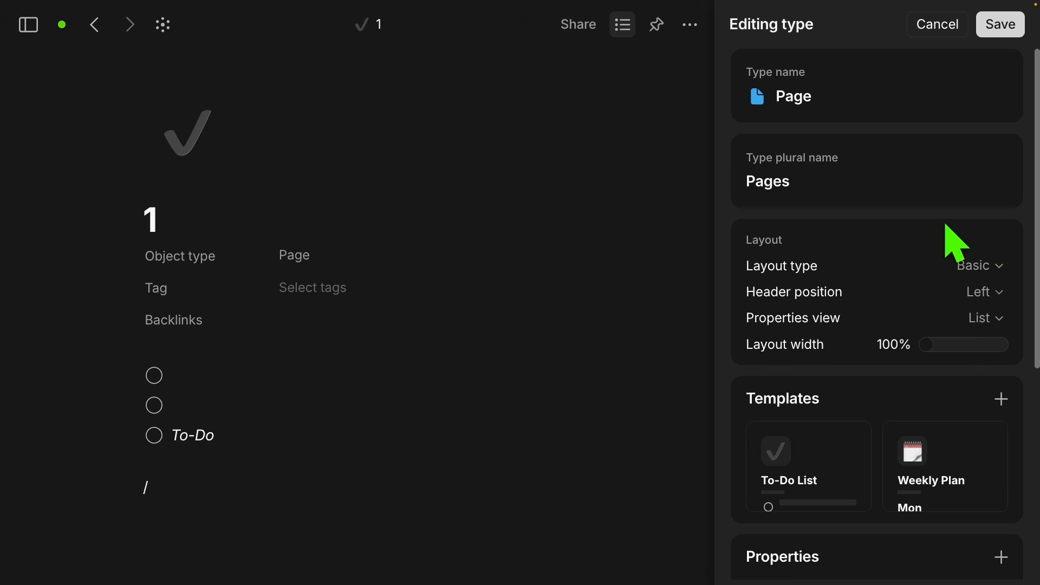
{"action": "scroll", "coordinate": [954, 244], "scroll_direction": "down", "scroll_amount": 4}
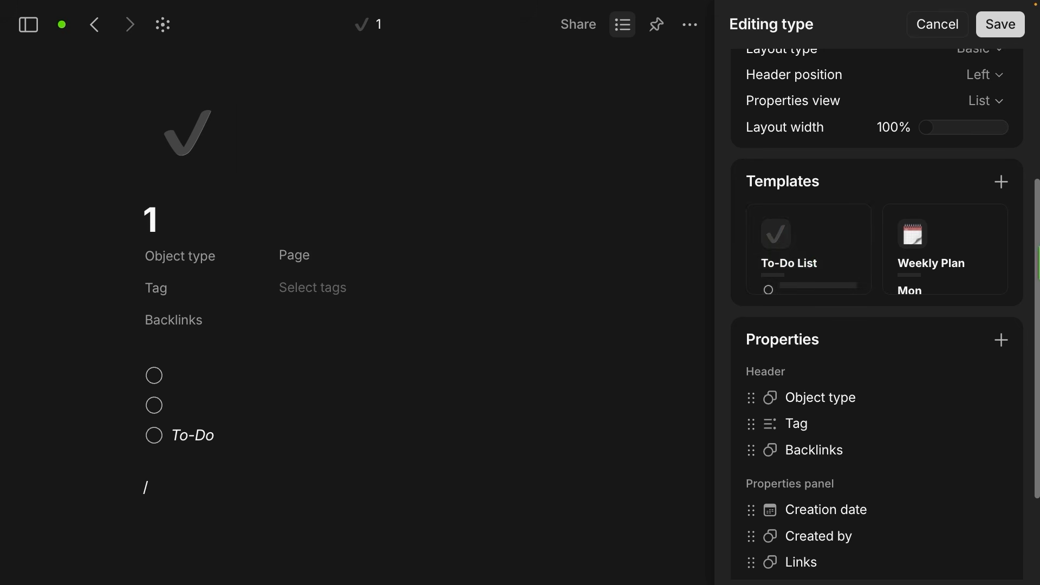
Step: Move Creation date into the Page type's header properties, save the type, and close the properties panel
{"action": "left_click", "coordinate": [852, 224]}
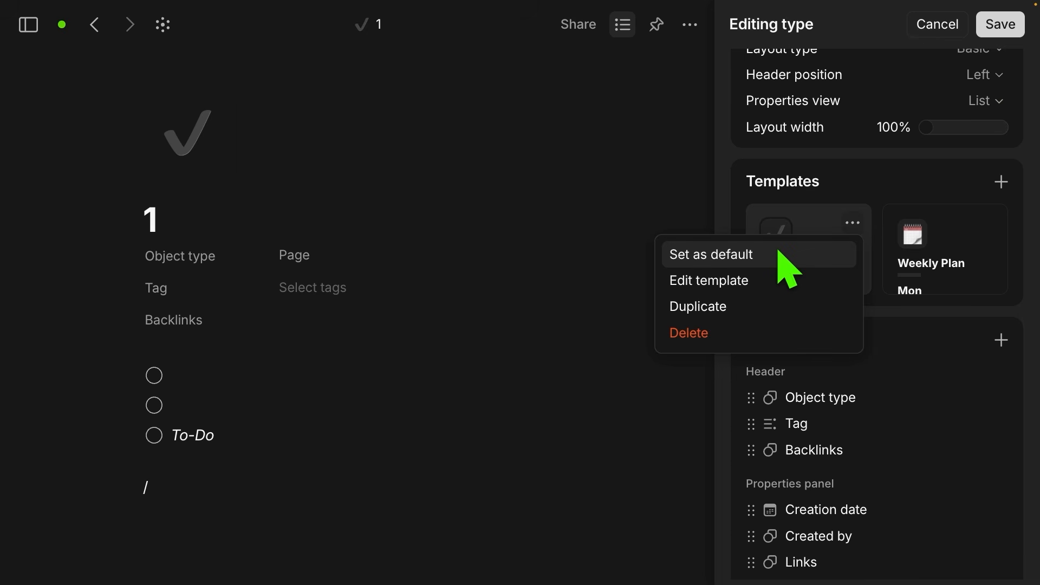
{"action": "left_click", "coordinate": [901, 189]}
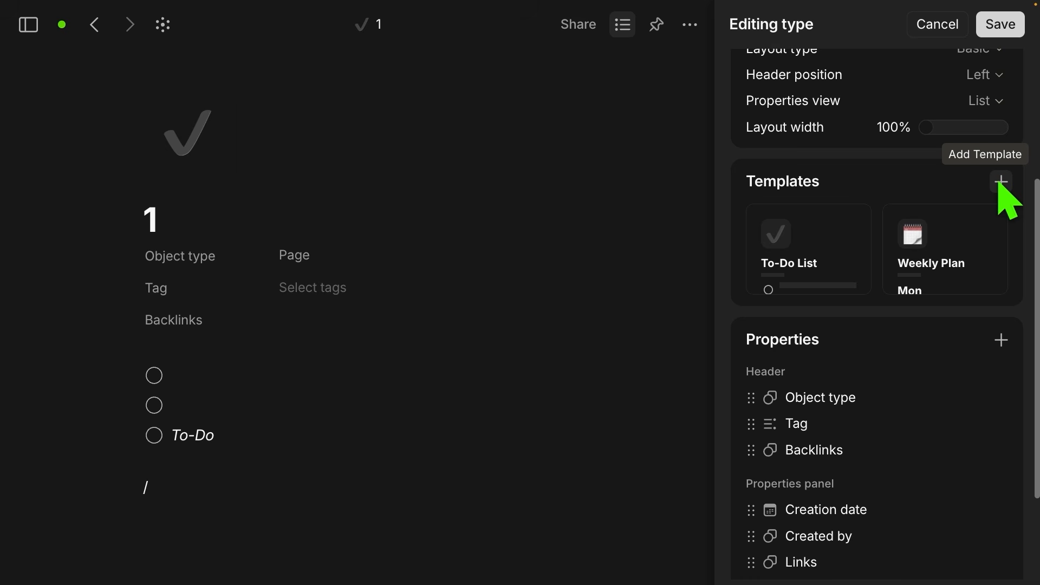
{"action": "scroll", "coordinate": [951, 369], "scroll_direction": "down", "scroll_amount": 2}
{"action": "scroll", "coordinate": [956, 379], "scroll_direction": "down", "scroll_amount": 1}
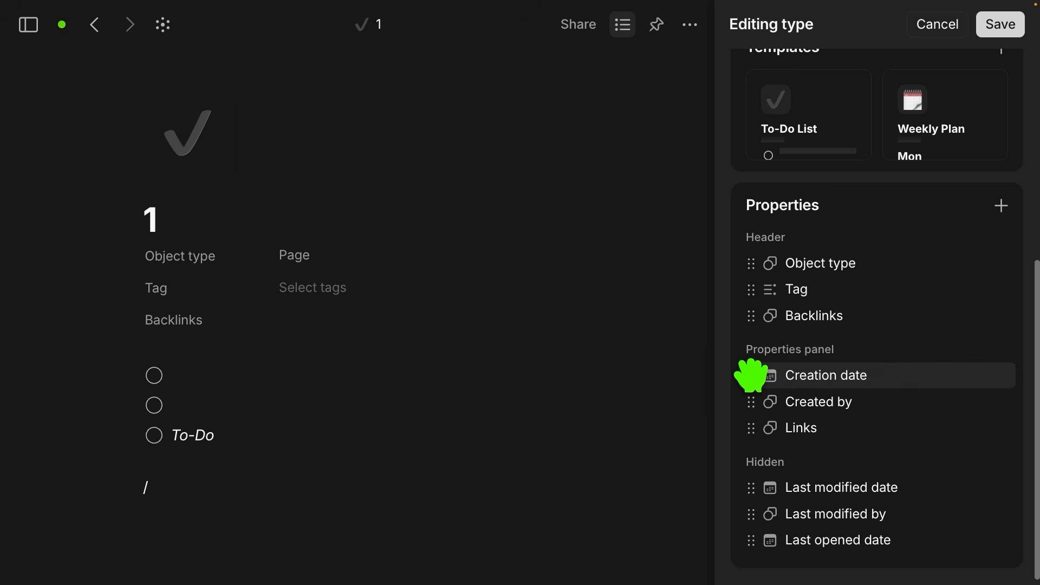
{"action": "left_click_drag", "start_coordinate": [750, 373], "coordinate": [751, 334]}
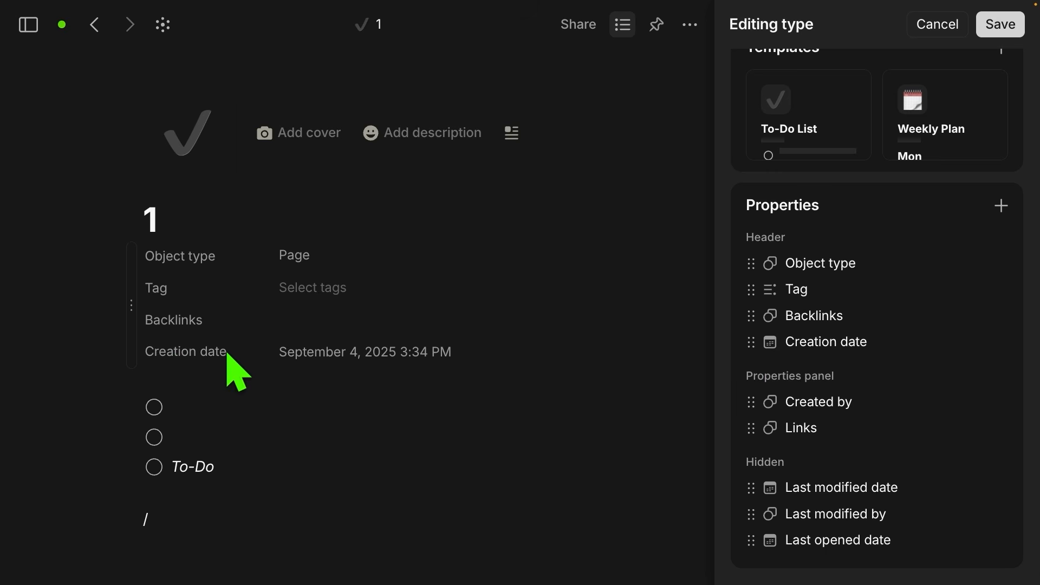
{"action": "scroll", "coordinate": [929, 181], "scroll_direction": "up", "scroll_amount": 6}
{"action": "left_click", "coordinate": [999, 27]}
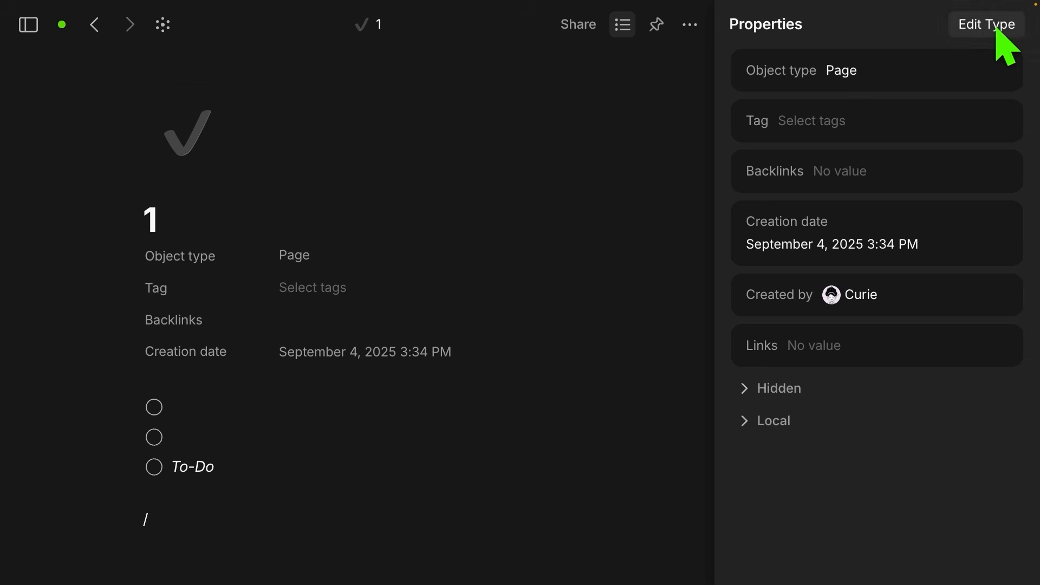
{"action": "left_click", "coordinate": [623, 28]}
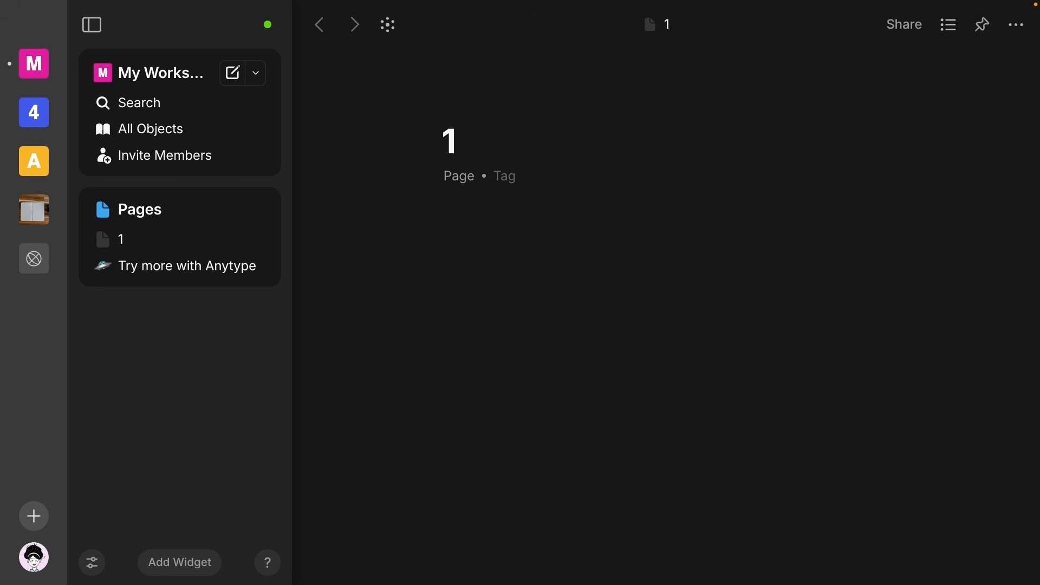
Step: Paste the IMDb URL for The Two Towers into page 1 as a plain link
{"action": "left_click", "coordinate": [462, 226]}
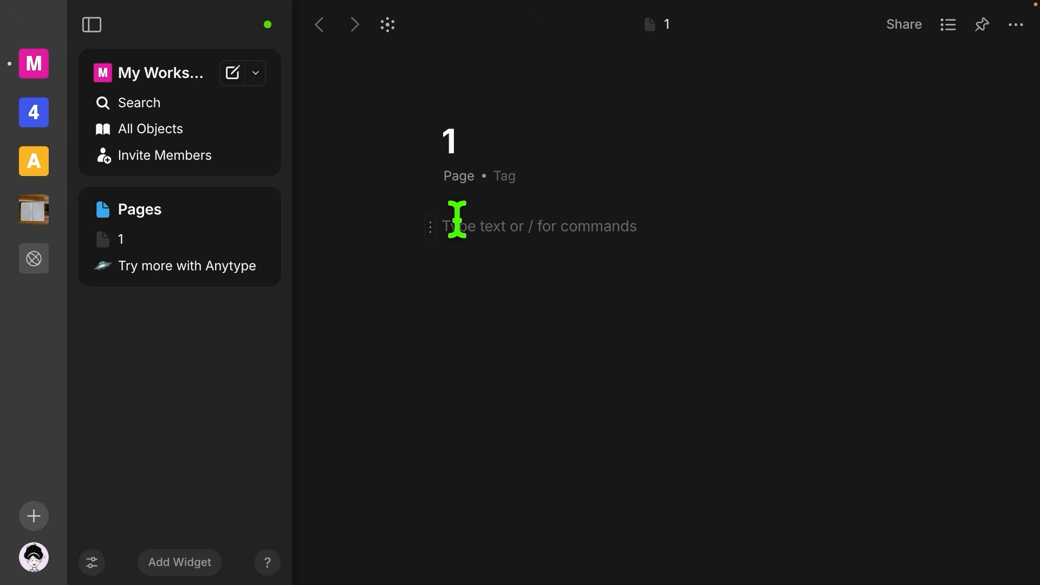
{"action": "key", "text": "ctrl+v"}
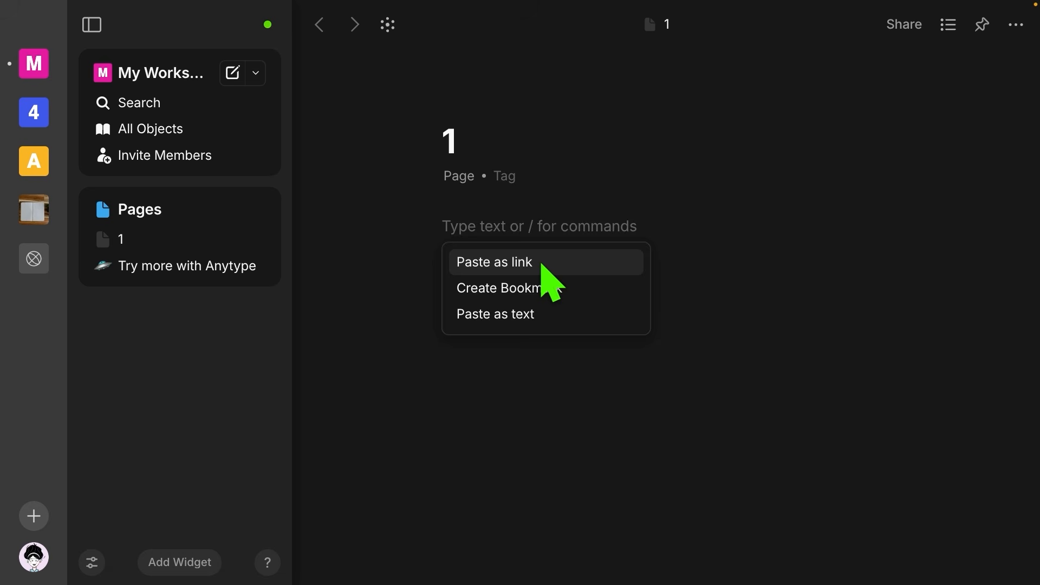
{"action": "left_click", "coordinate": [541, 266]}
{"action": "mouse_move", "coordinate": [514, 228]}
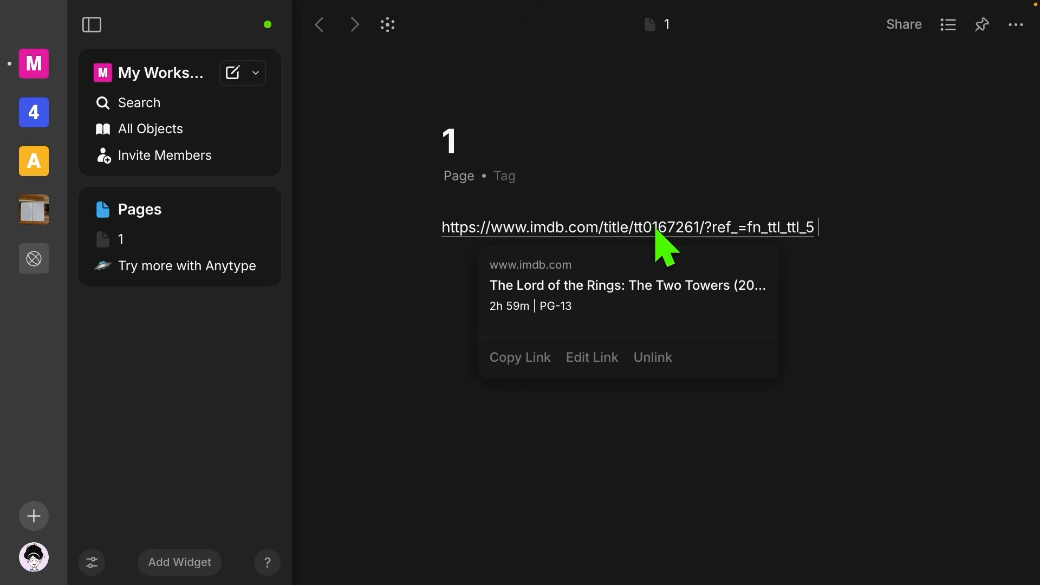
Step: Two lines below, paste the URL again as a bookmark card for 'The Lord of the Rings: The Two Towers (2002)'
{"action": "key", "text": "Return"}
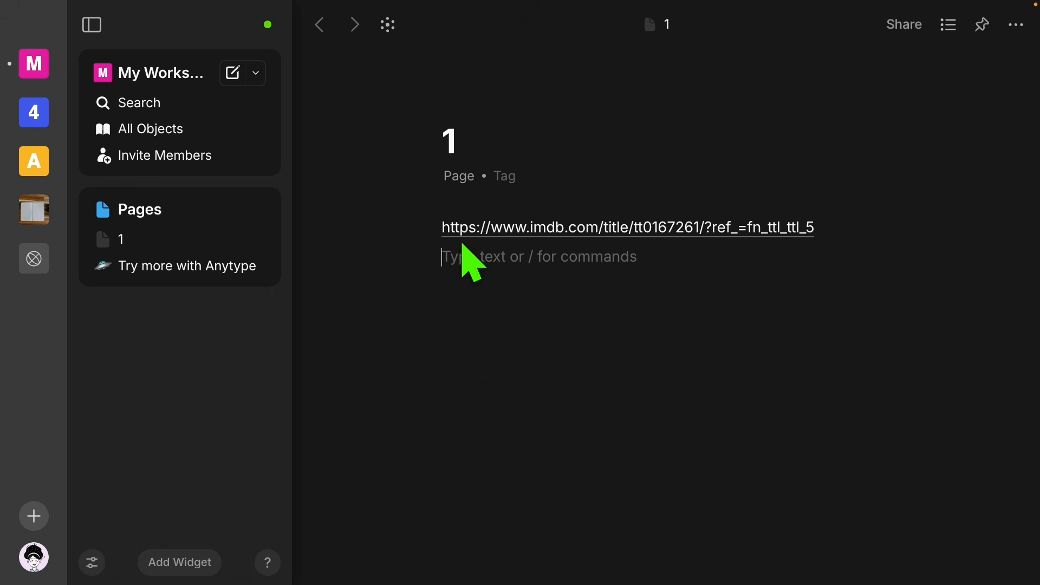
{"action": "key", "text": "Return"}
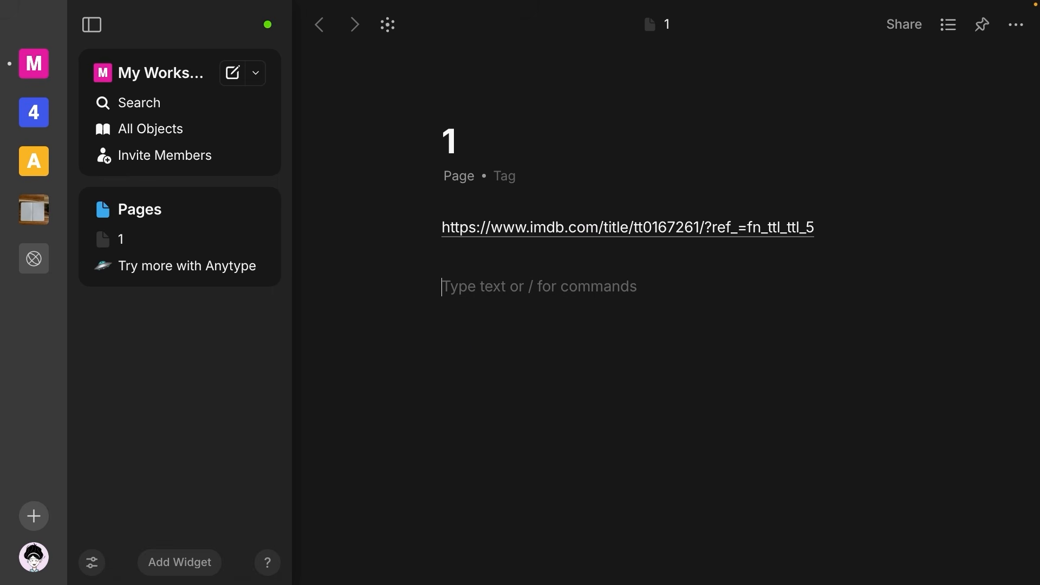
{"action": "key", "text": "ctrl+v"}
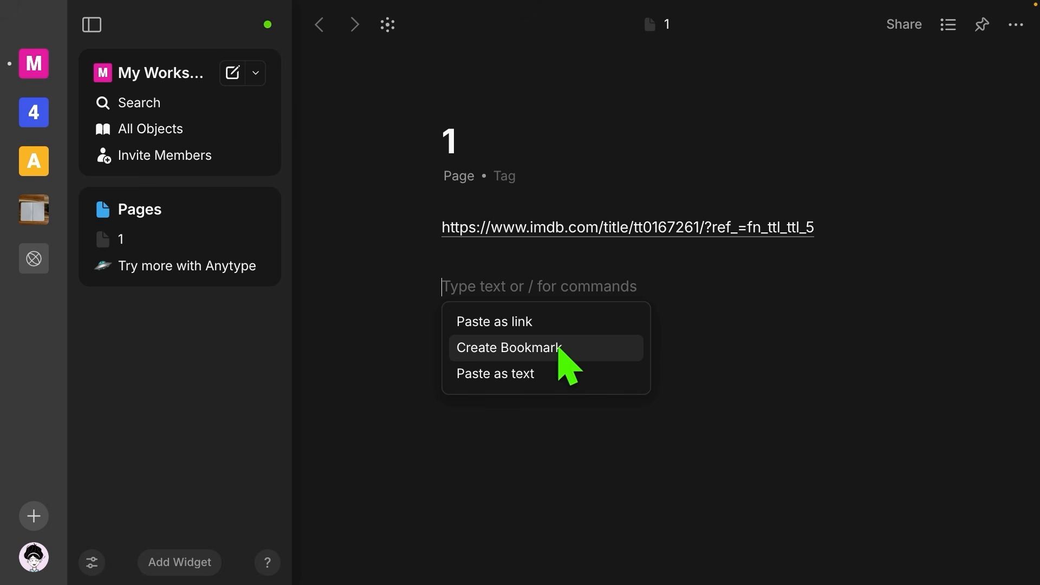
{"action": "left_click", "coordinate": [560, 350]}
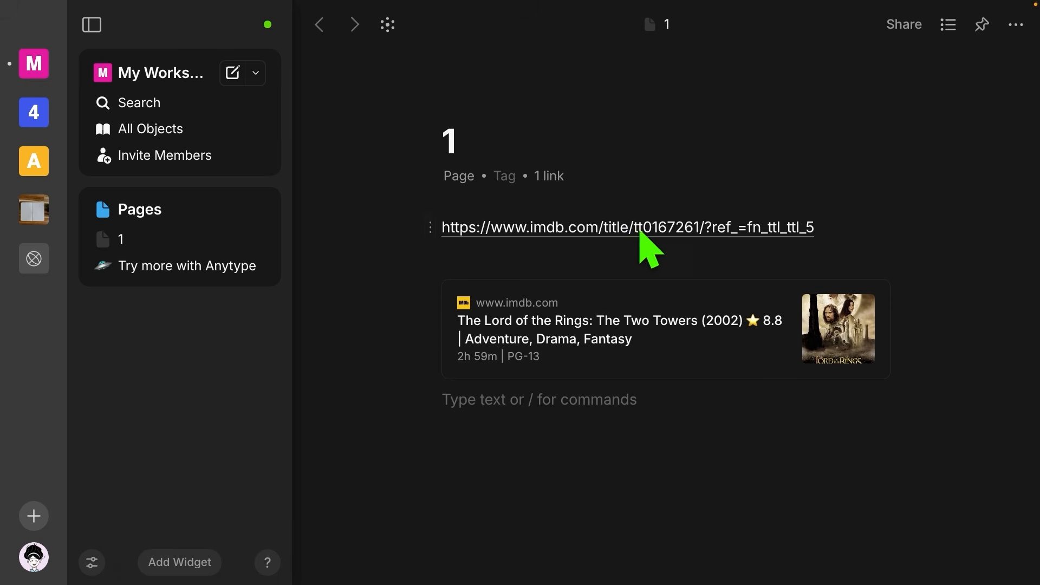
{"action": "mouse_move", "coordinate": [640, 232]}
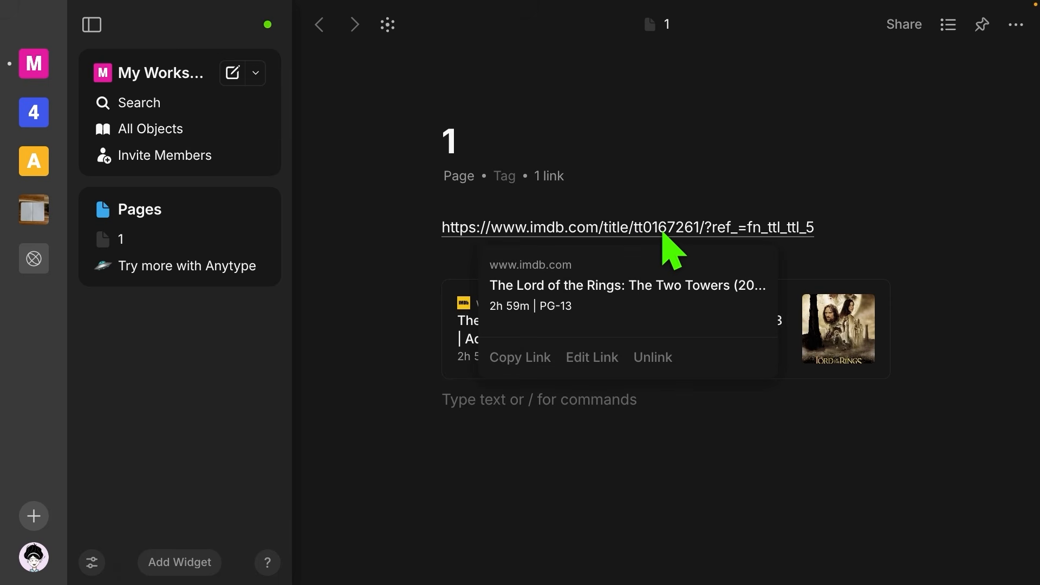
{"action": "mouse_move", "coordinate": [722, 379]}
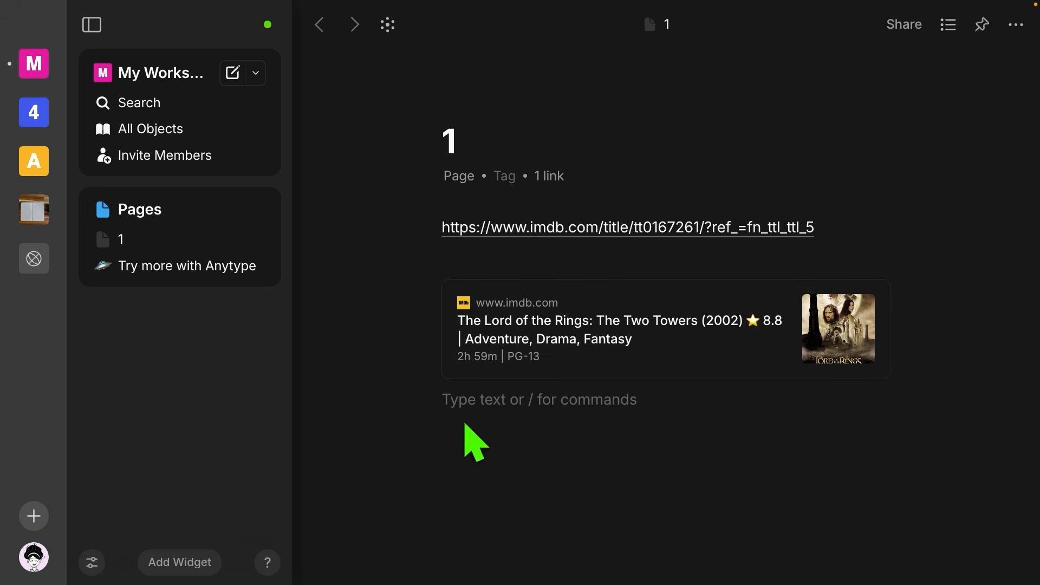
{"action": "mouse_move", "coordinate": [551, 322]}
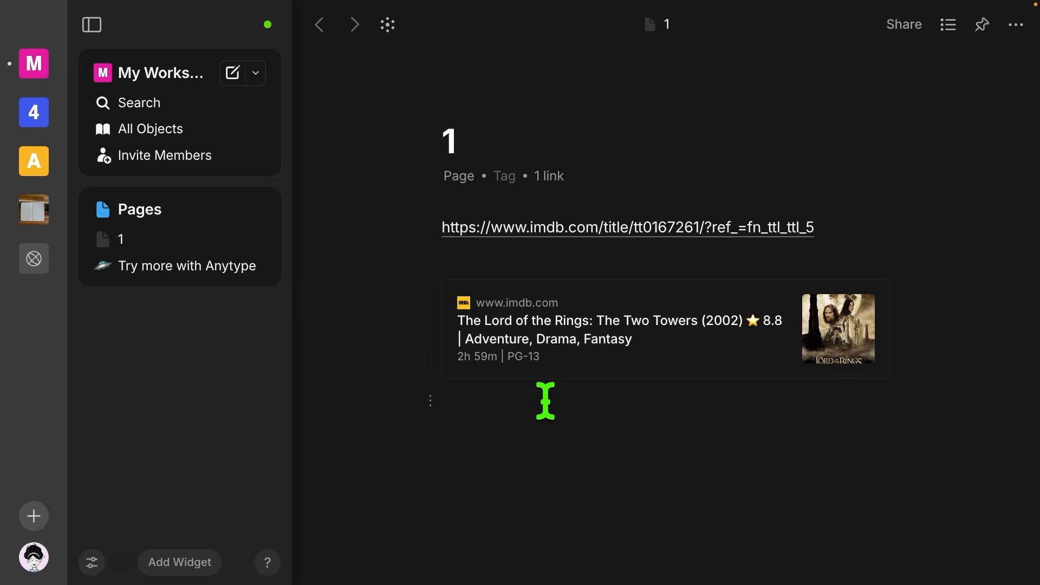
{"action": "right_click", "coordinate": [567, 357]}
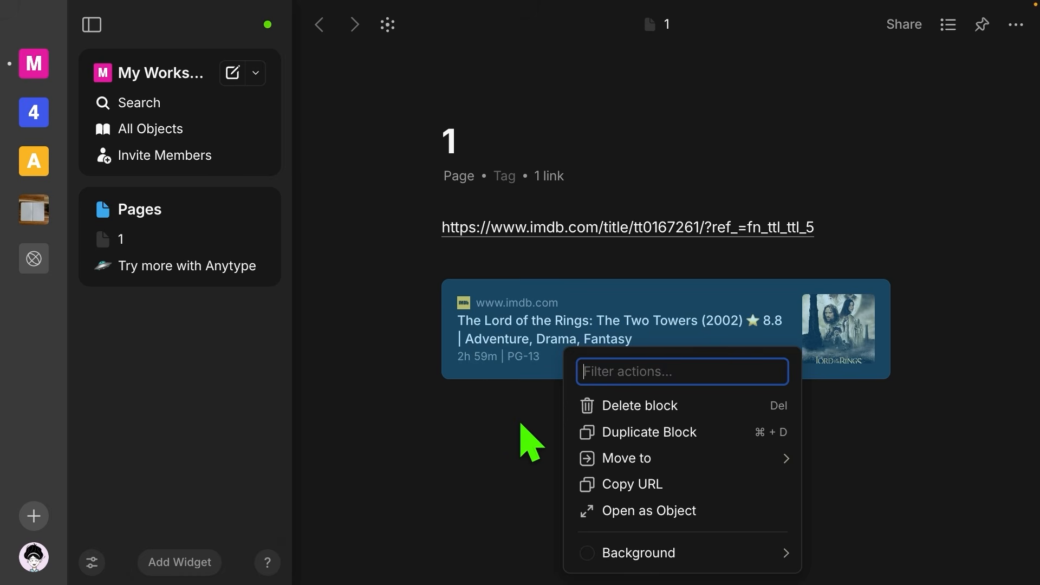
{"action": "left_click", "coordinate": [521, 440]}
{"action": "mouse_move", "coordinate": [542, 347]}
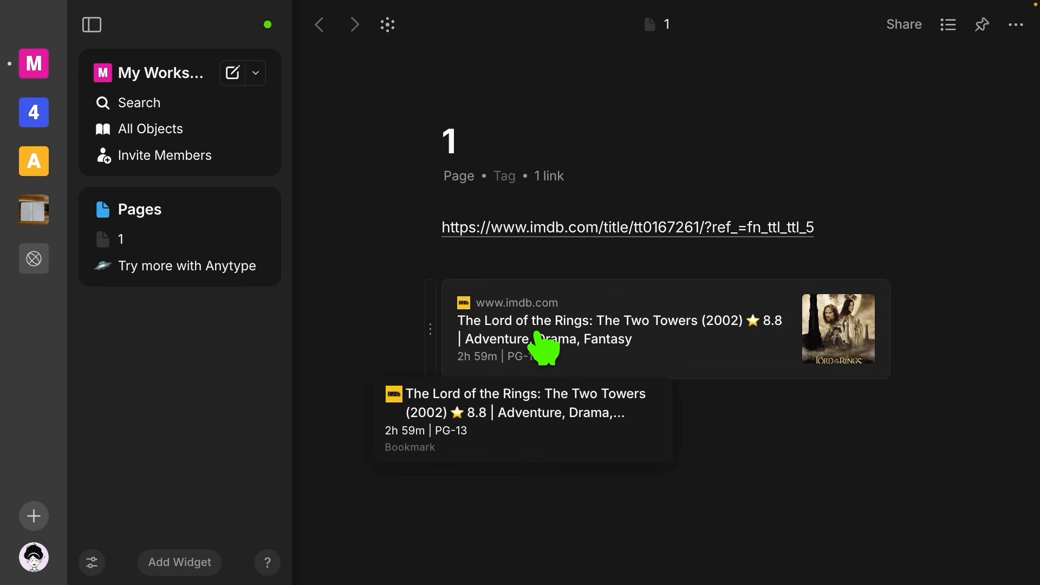
{"action": "right_click", "coordinate": [537, 333]}
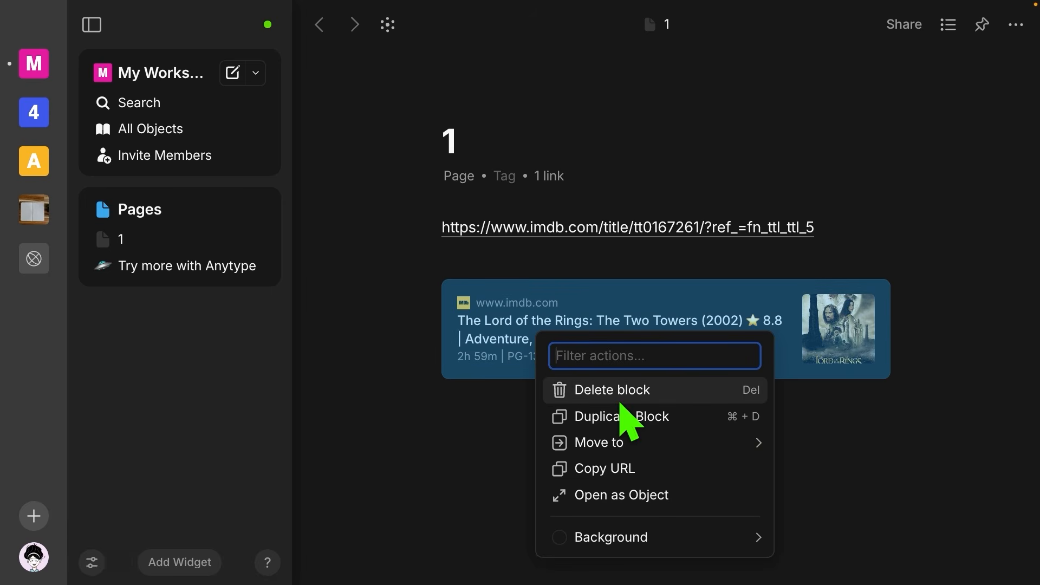
{"action": "left_click", "coordinate": [642, 498]}
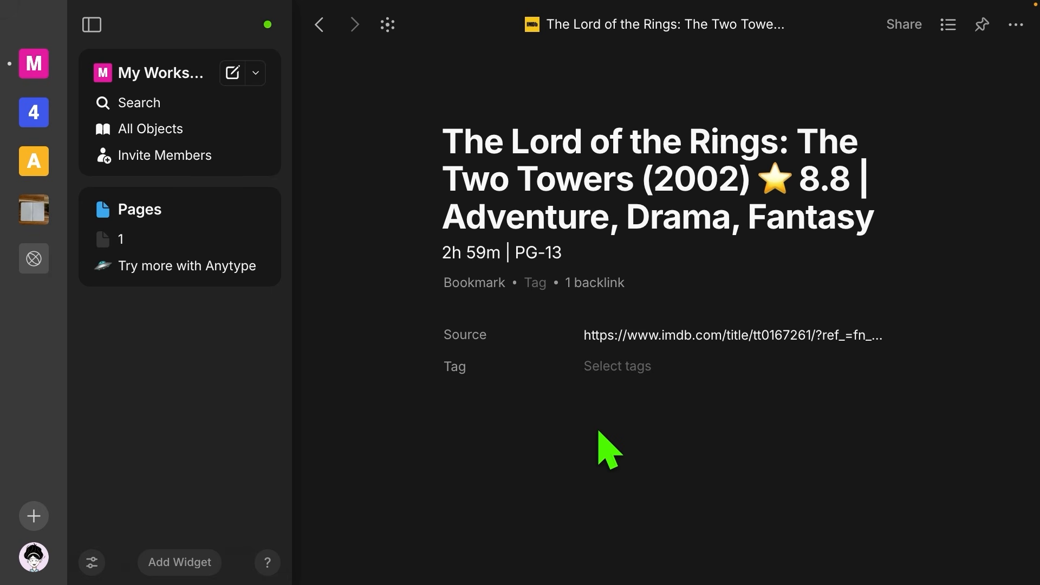
{"action": "left_click", "coordinate": [320, 24]}
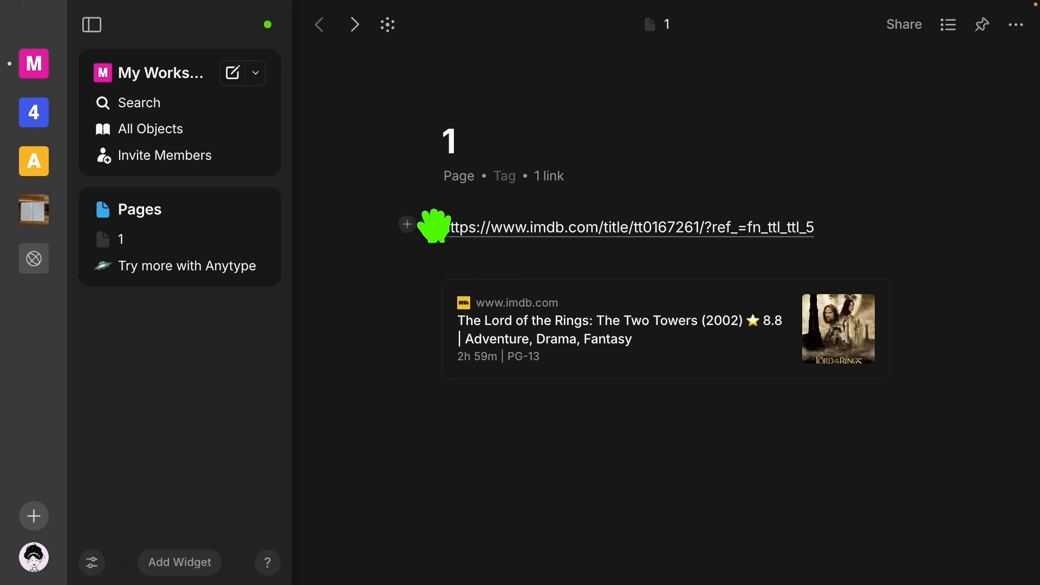
Step: Link the word 'Frodo' on page 1 to a newly created Frodo page
{"action": "left_click", "coordinate": [433, 226]}
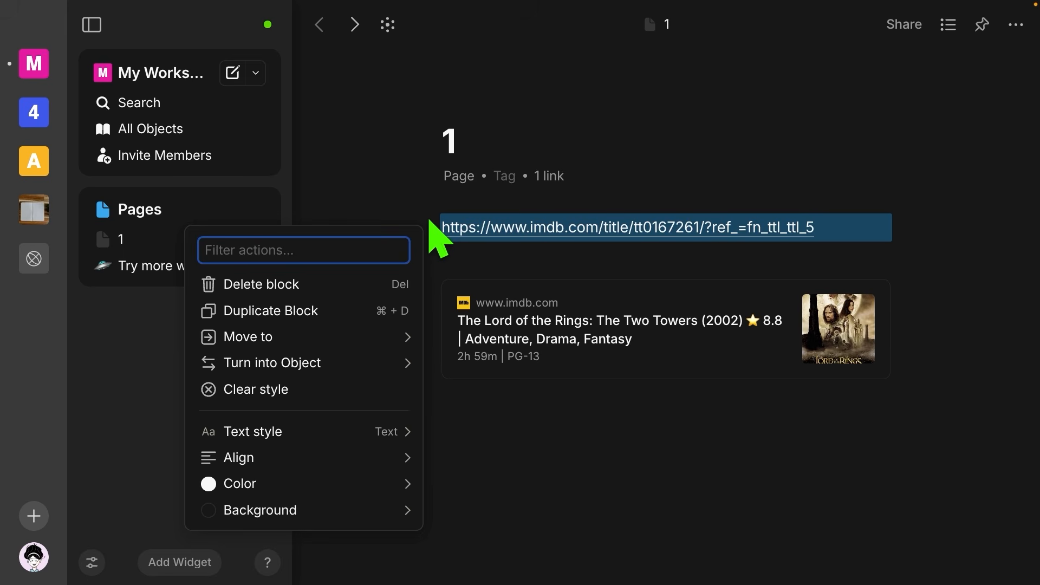
{"action": "mouse_move", "coordinate": [374, 364]}
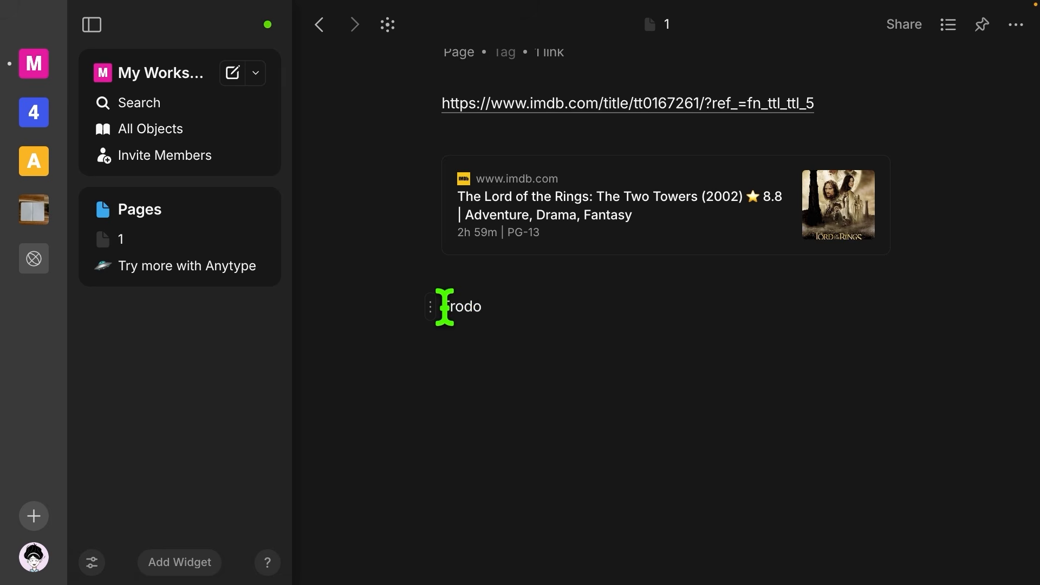
{"action": "left_click_drag", "start_coordinate": [442, 307], "coordinate": [490, 306]}
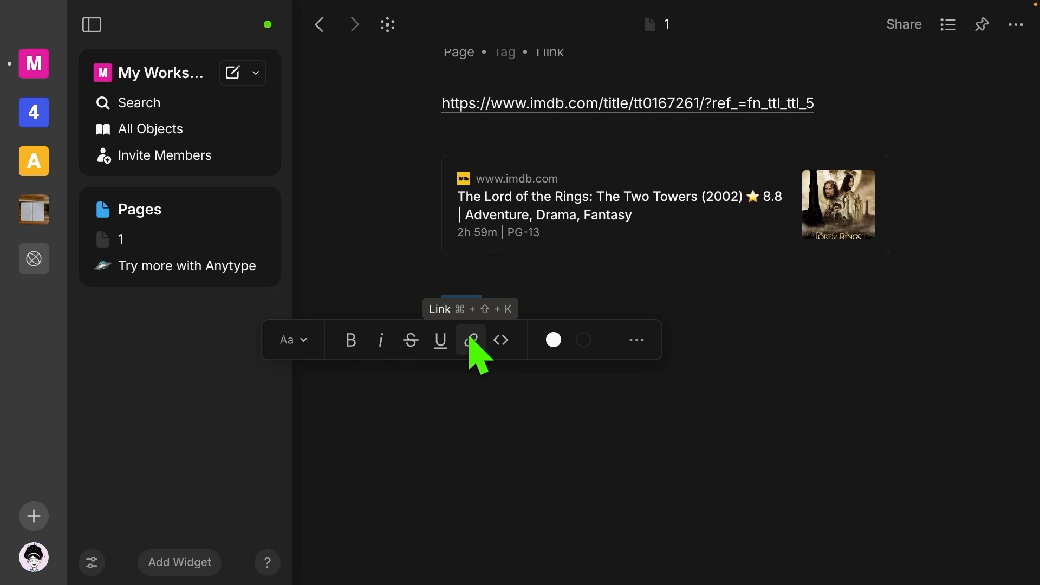
{"action": "left_click", "coordinate": [470, 341]}
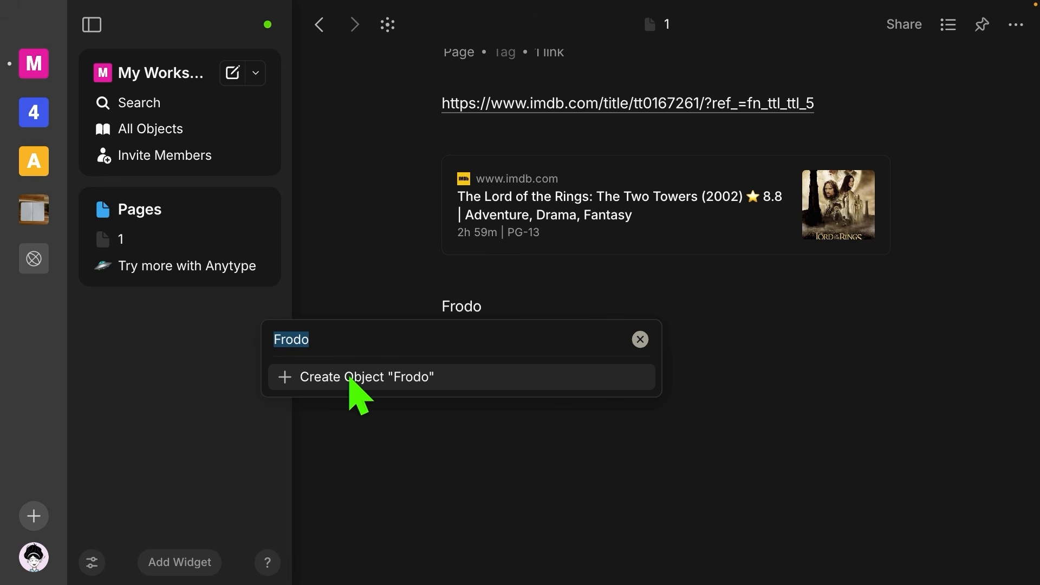
{"action": "left_click", "coordinate": [349, 378]}
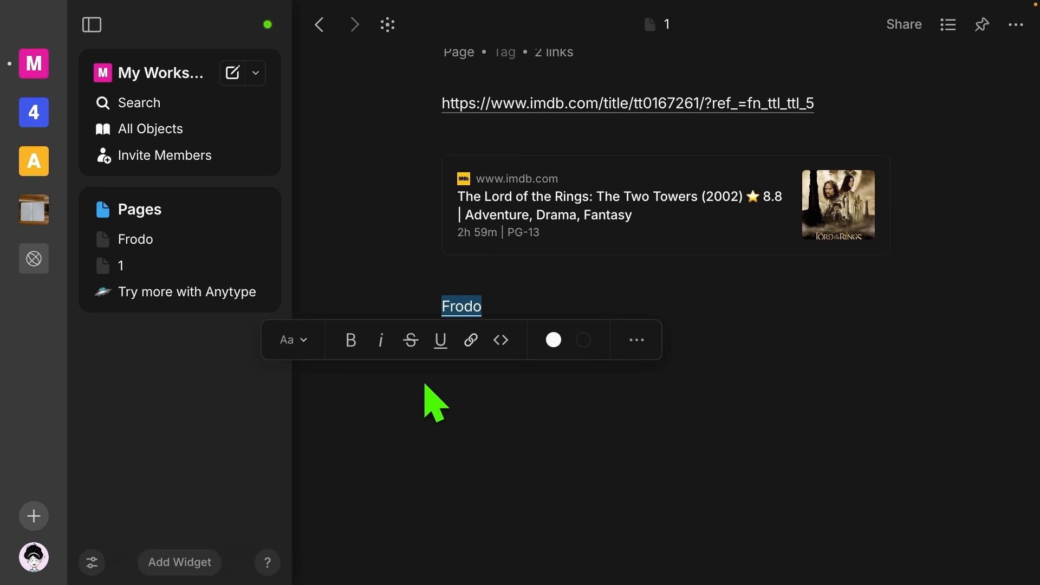
Step: Deselect the text and open the Frodo page from its link preview
{"action": "left_click", "coordinate": [425, 385]}
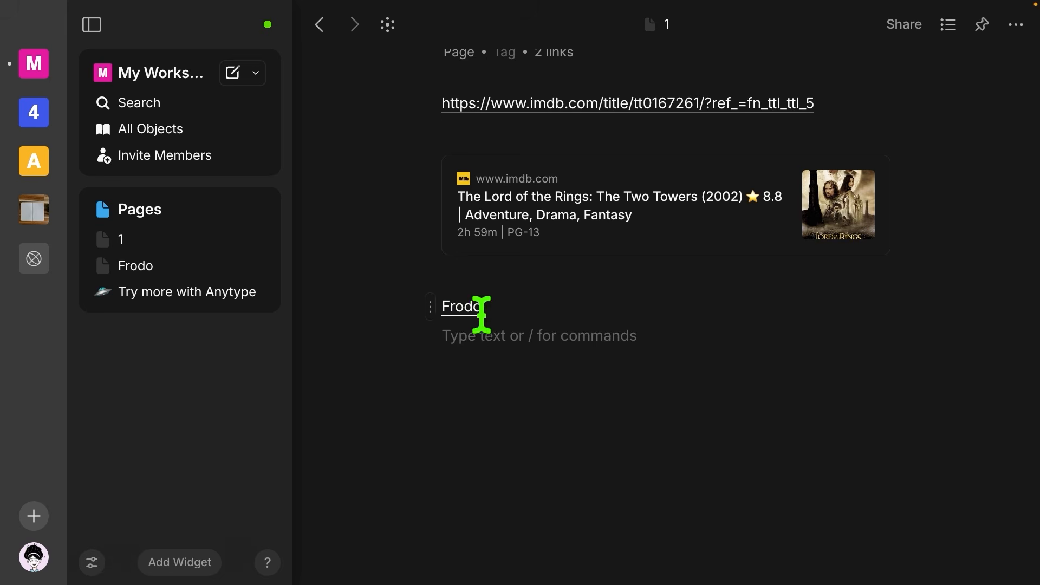
{"action": "mouse_move", "coordinate": [466, 311]}
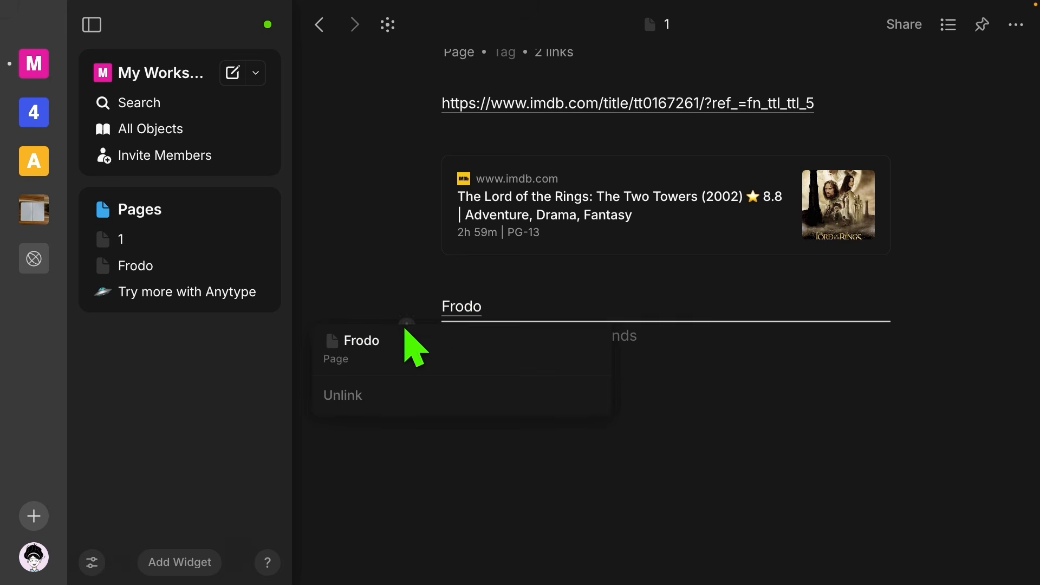
{"action": "left_click", "coordinate": [458, 311]}
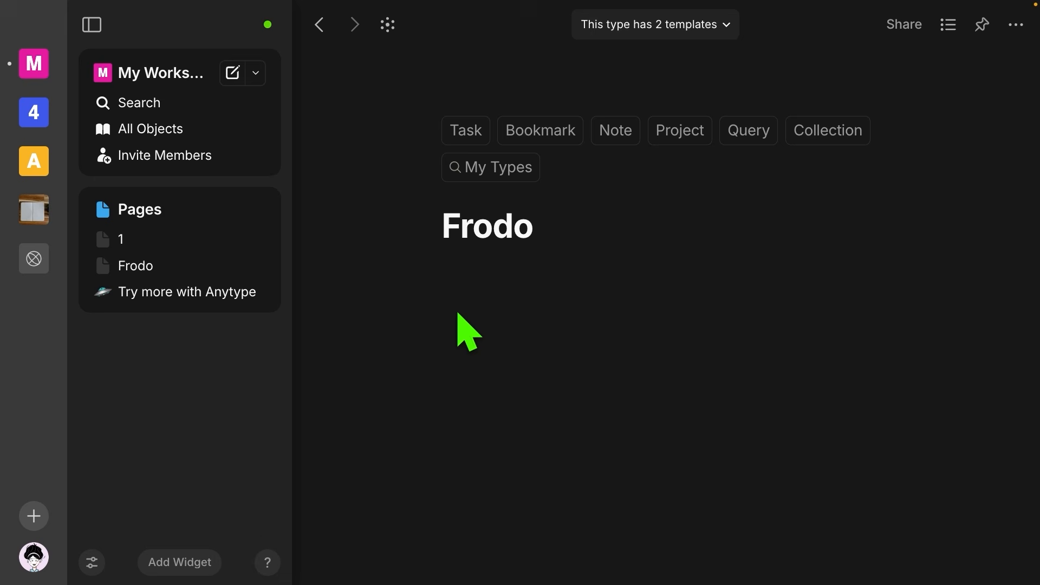
Step: Show Frodo's '1 backlink' list, which contains only page 1, then close it
{"action": "left_click", "coordinate": [513, 274]}
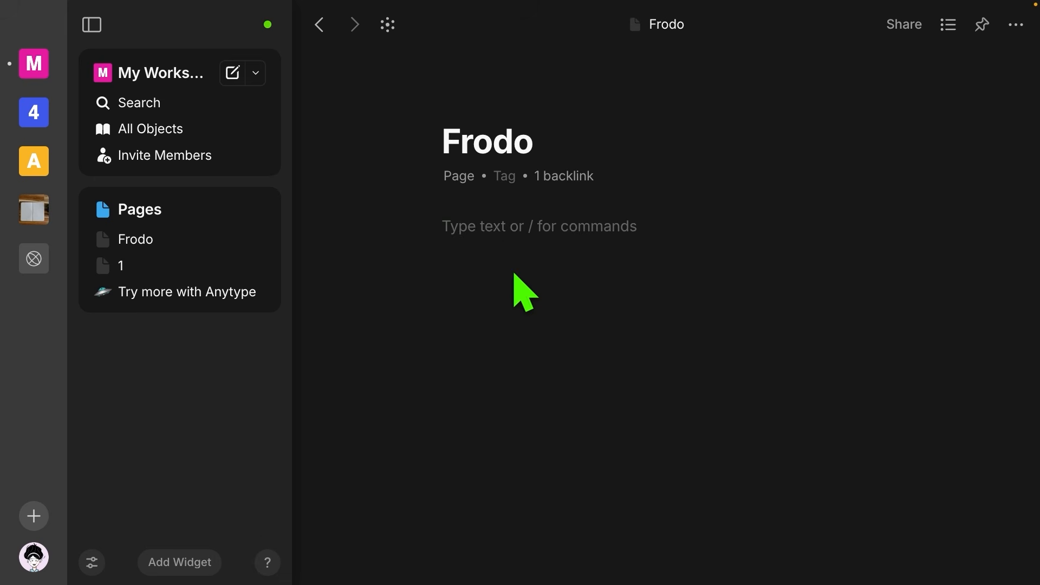
{"action": "mouse_move", "coordinate": [486, 92]}
{"action": "left_click", "coordinate": [562, 183]}
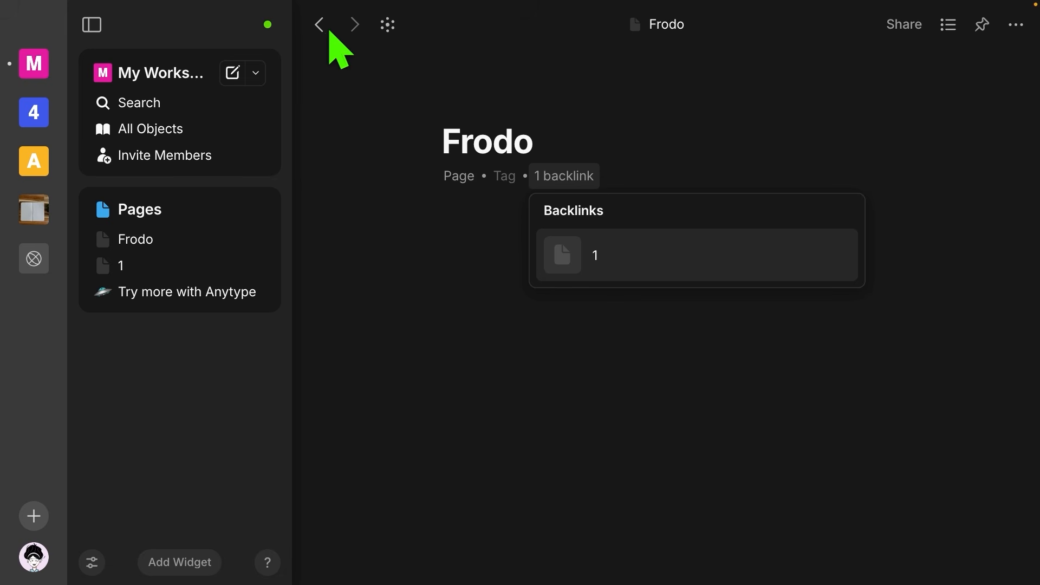
{"action": "left_click", "coordinate": [388, 26]}
Step: Open the graph view and pan it to centre page 1, Frodo and the bookmark
{"action": "left_click", "coordinate": [388, 26]}
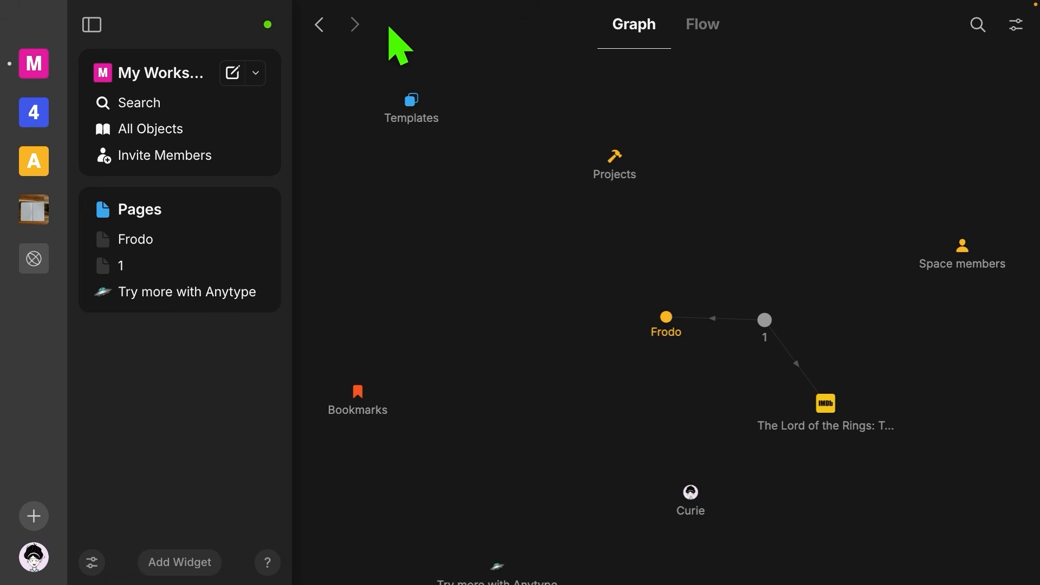
{"action": "left_click_drag", "start_coordinate": [515, 220], "coordinate": [372, 144]}
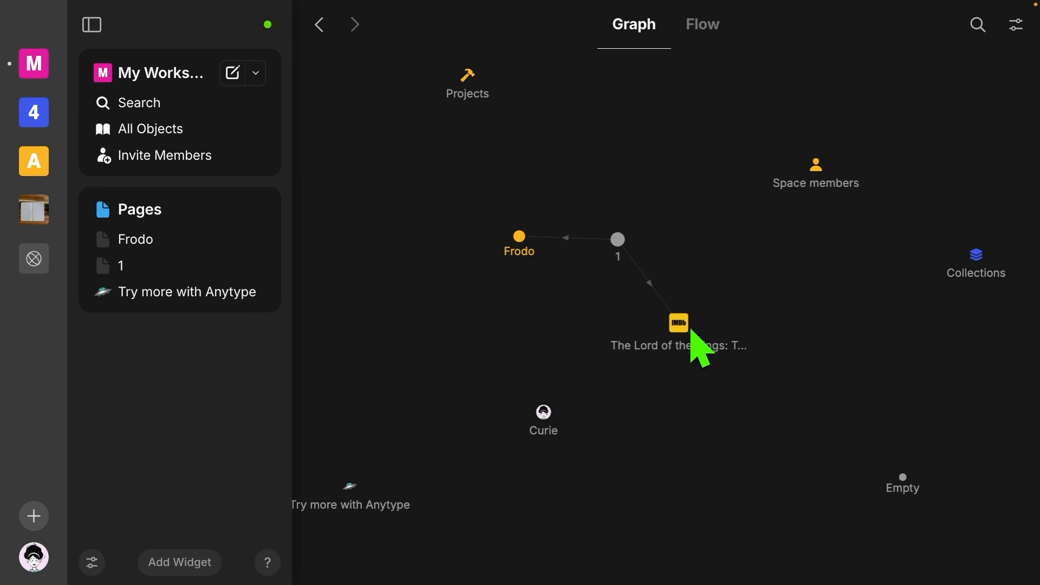
{"action": "mouse_move", "coordinate": [684, 325]}
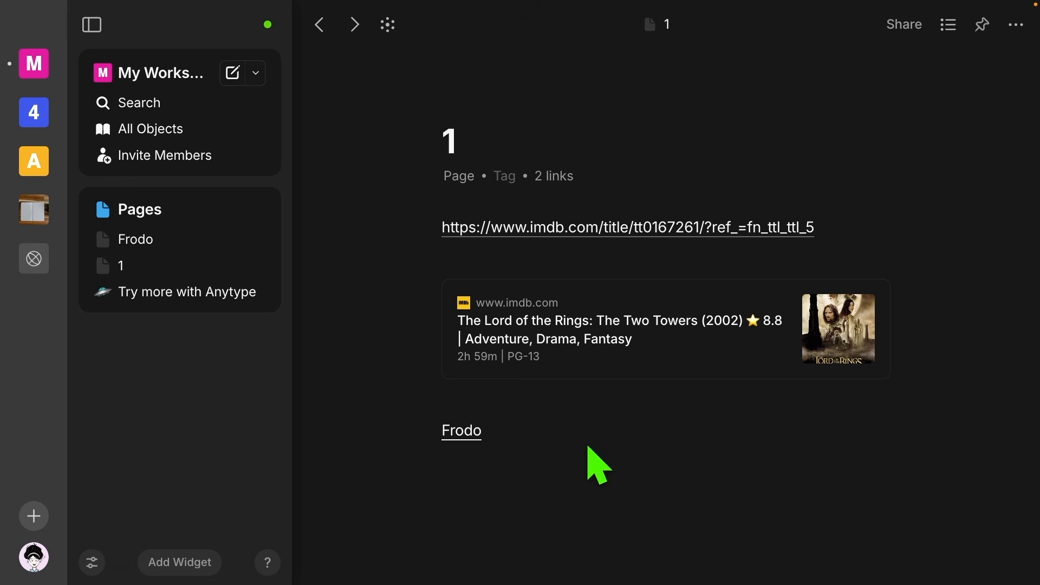
Step: Visit Frodo, return to page 1, and open the IMDb bookmark card as an object
{"action": "left_click", "coordinate": [464, 433]}
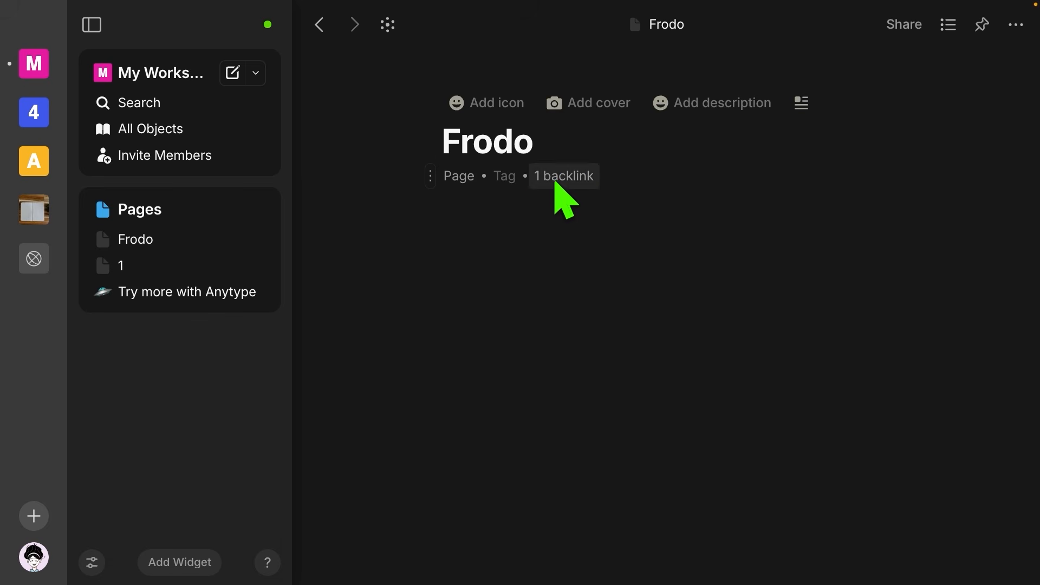
{"action": "left_click", "coordinate": [319, 25]}
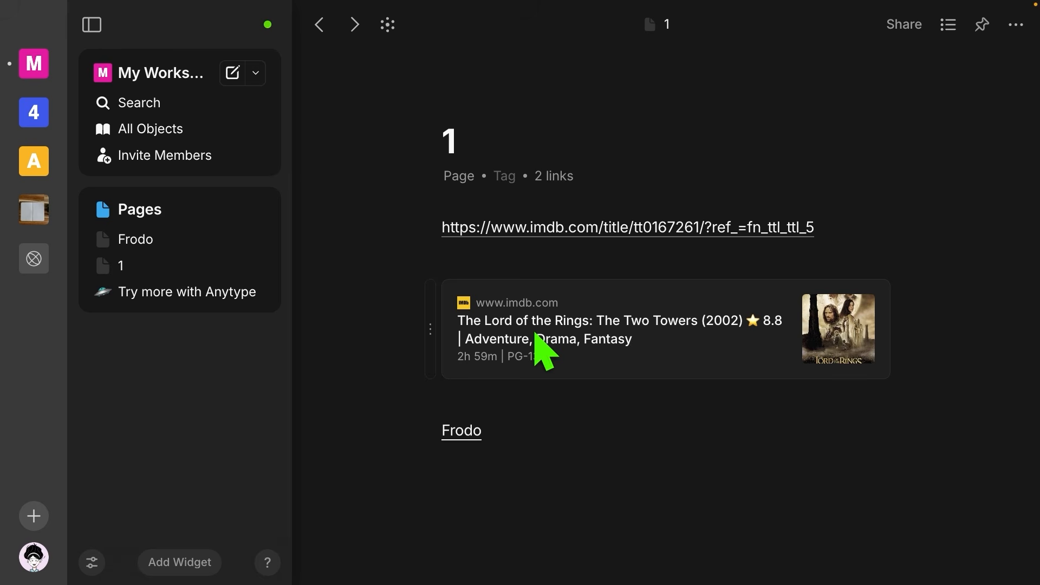
{"action": "right_click", "coordinate": [595, 337]}
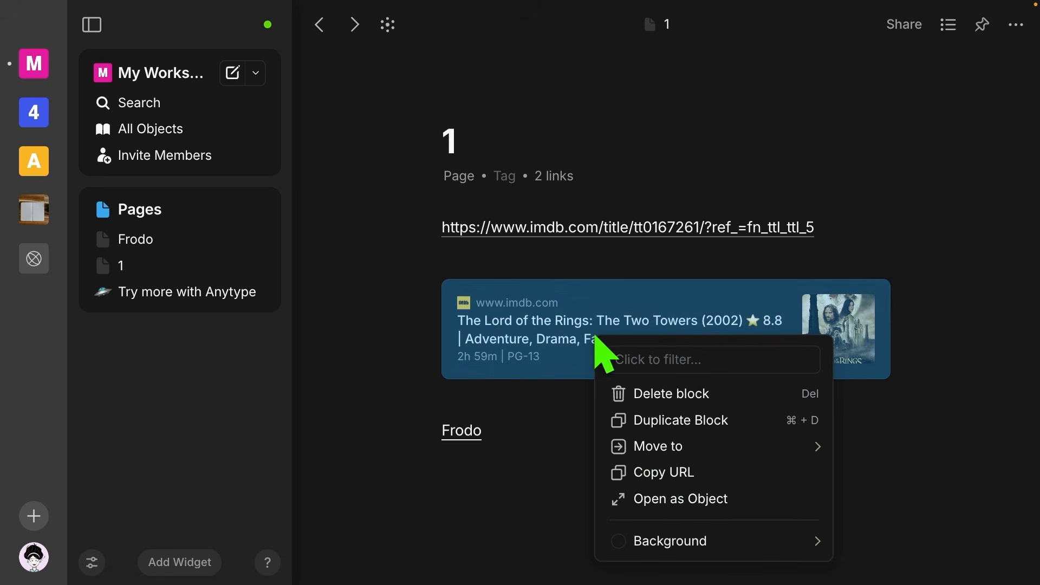
{"action": "left_click", "coordinate": [657, 495]}
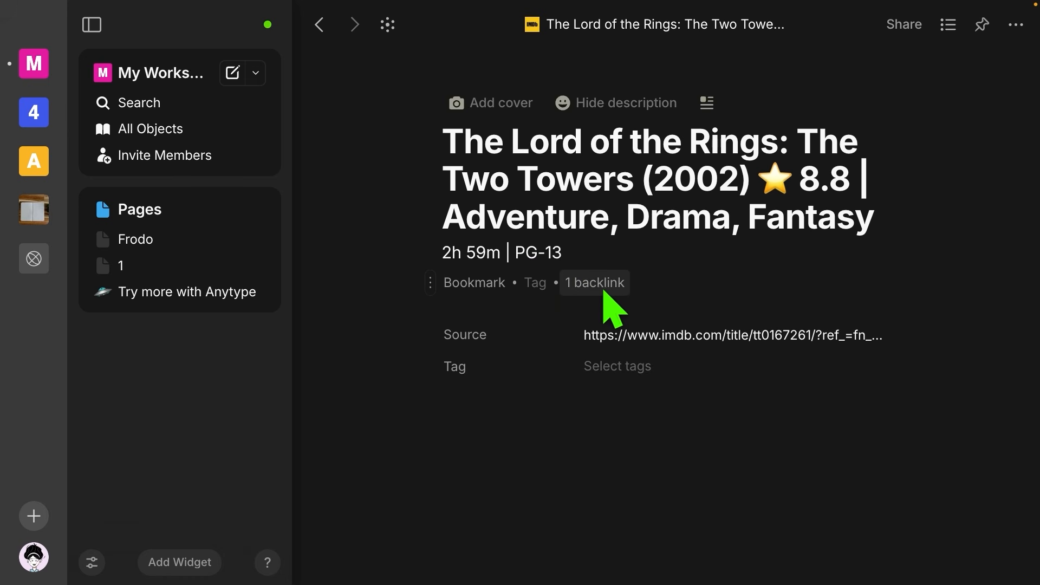
{"action": "left_click", "coordinate": [256, 210]}
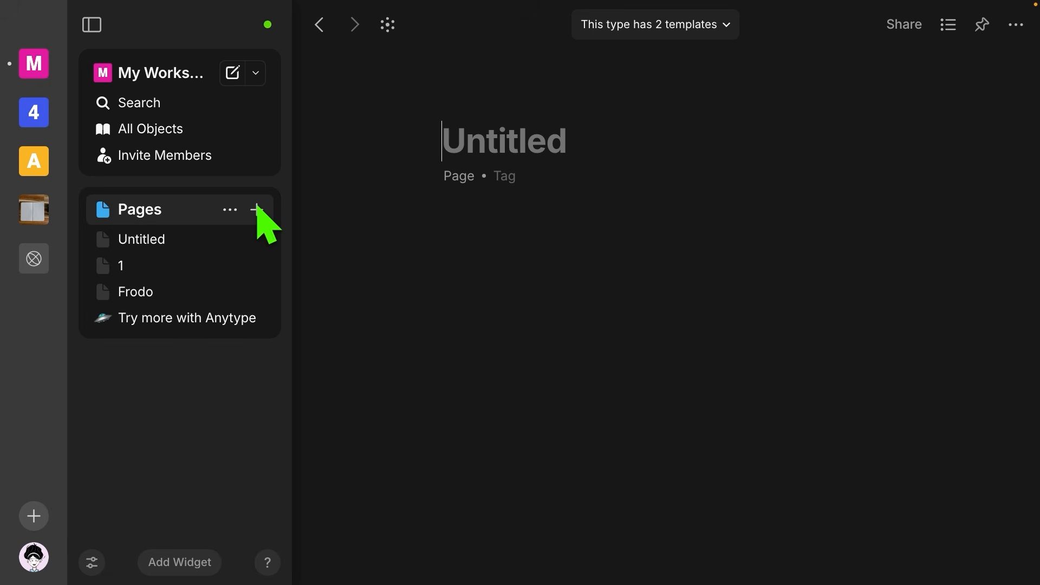
Step: Title the new page 'Gandalf' and switch to the Frodo page
{"action": "type", "text": "Gandalf"}
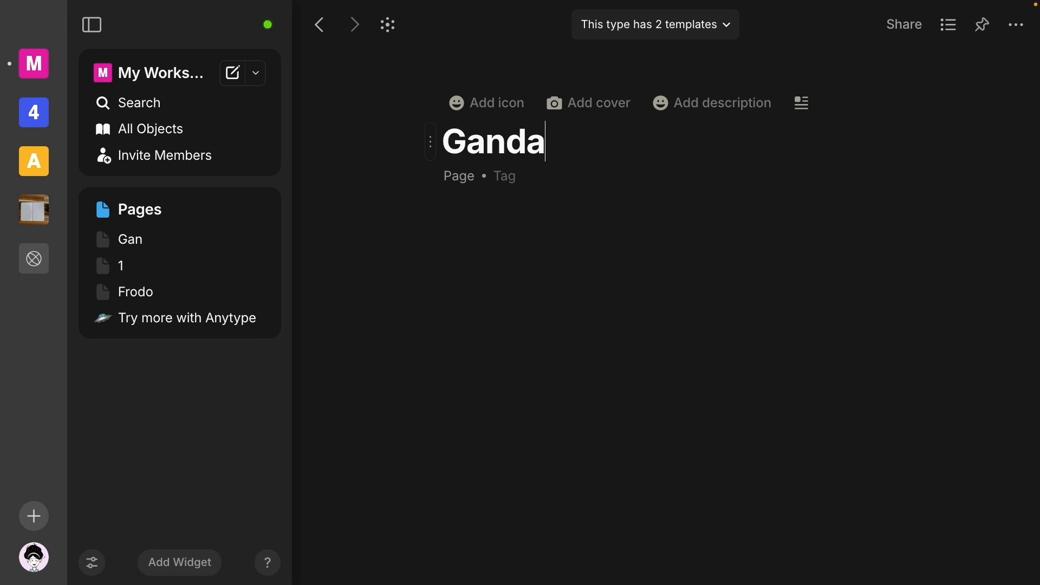
{"action": "key", "text": "Return"}
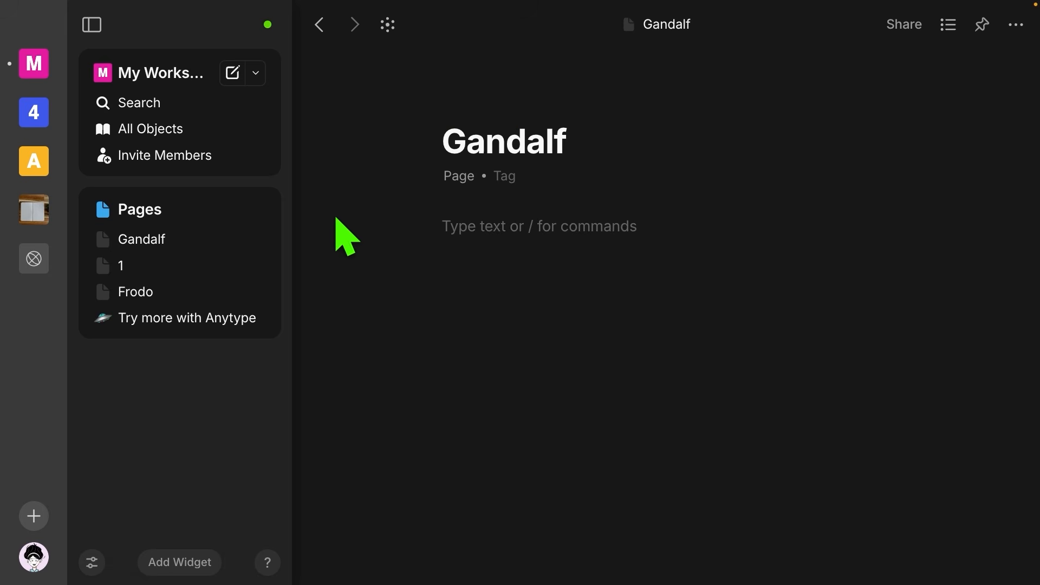
{"action": "left_click", "coordinate": [163, 291]}
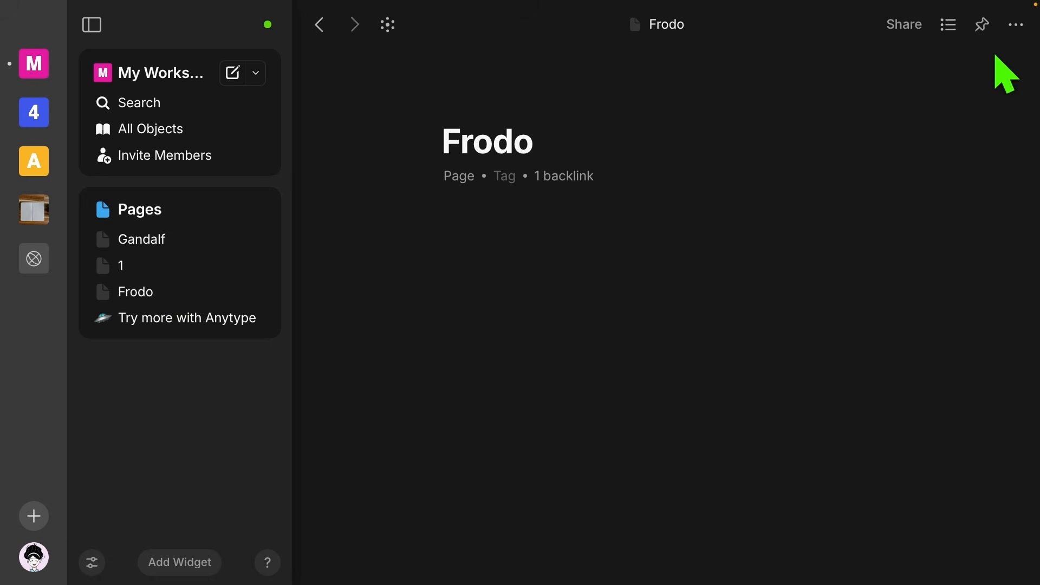
Step: Link Frodo into Gandalf via Add Link to Object, then open Gandalf from Frodo's backlinks
{"action": "left_click", "coordinate": [1015, 26]}
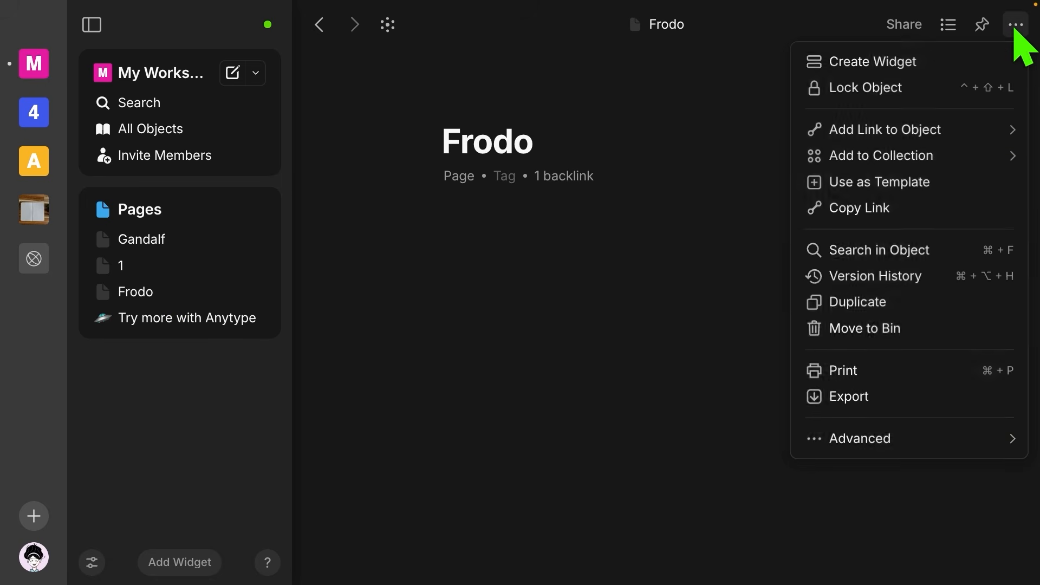
{"action": "mouse_move", "coordinate": [890, 140]}
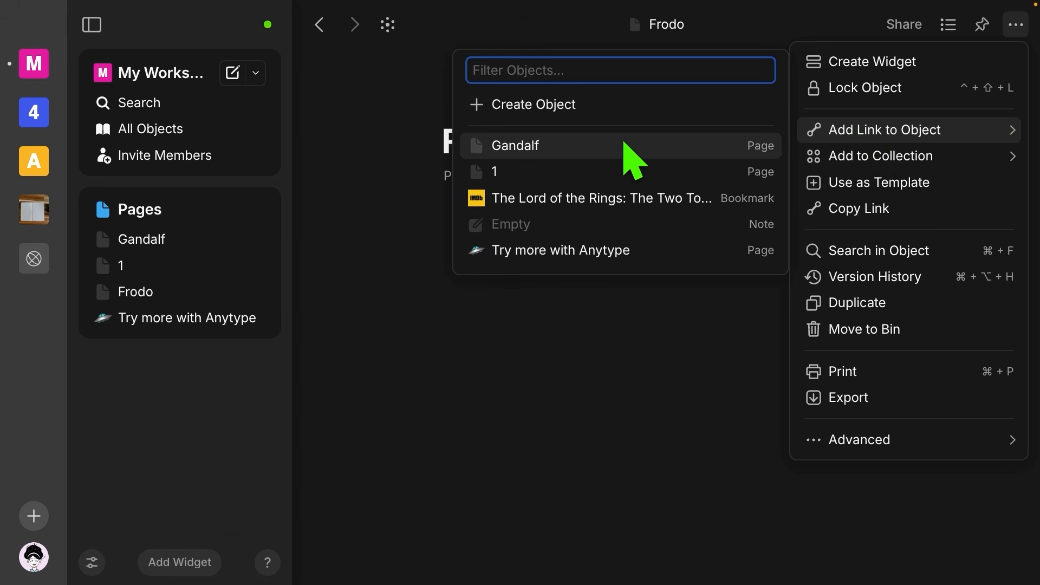
{"action": "left_click", "coordinate": [578, 162]}
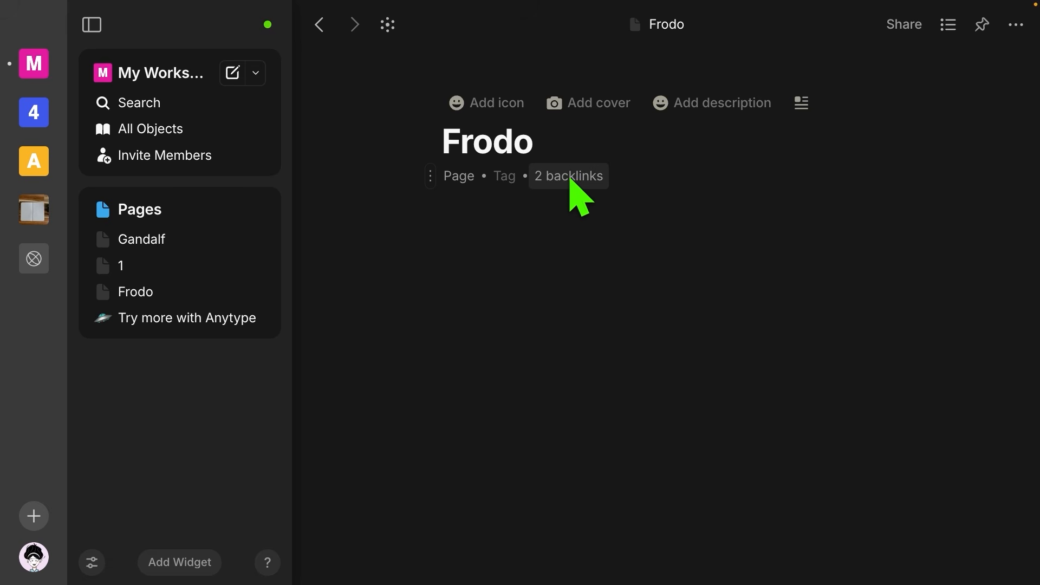
{"action": "left_click", "coordinate": [570, 179]}
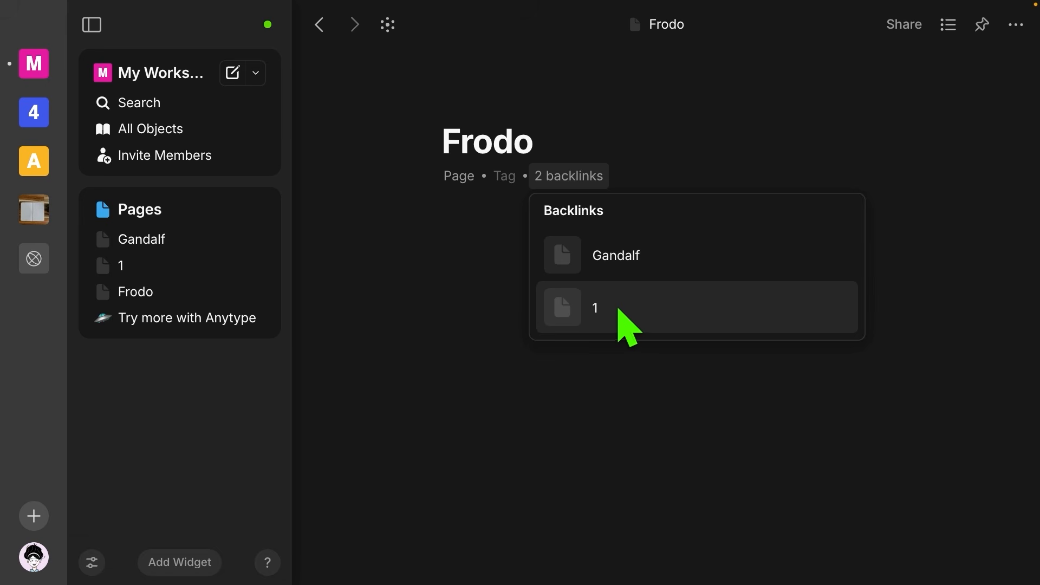
{"action": "left_click", "coordinate": [626, 257]}
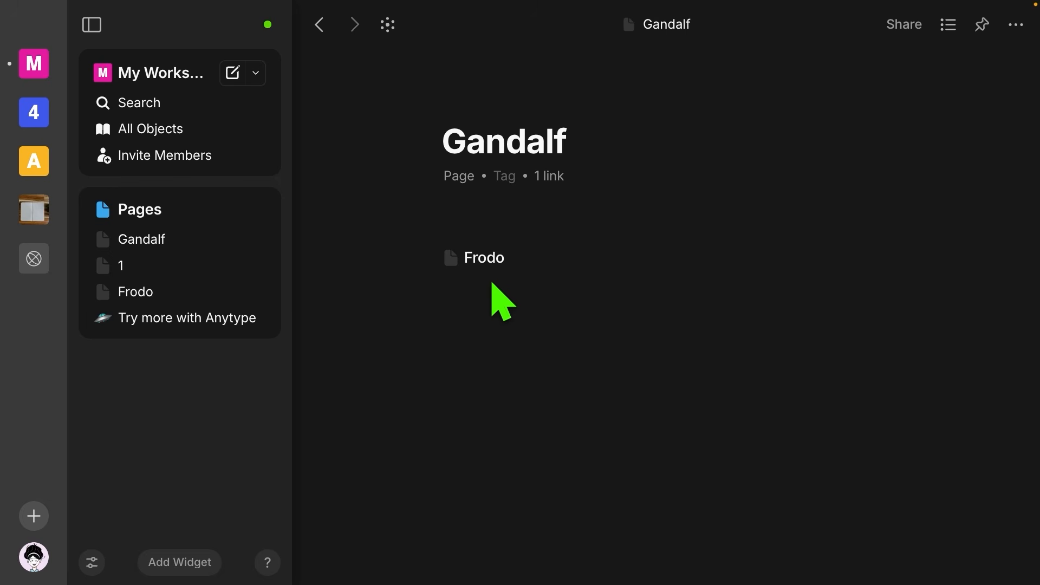
Step: Set the Frodo link block's preview layout to Card and add an empty line below it
{"action": "mouse_move", "coordinate": [431, 257]}
{"action": "left_click", "coordinate": [428, 257]}
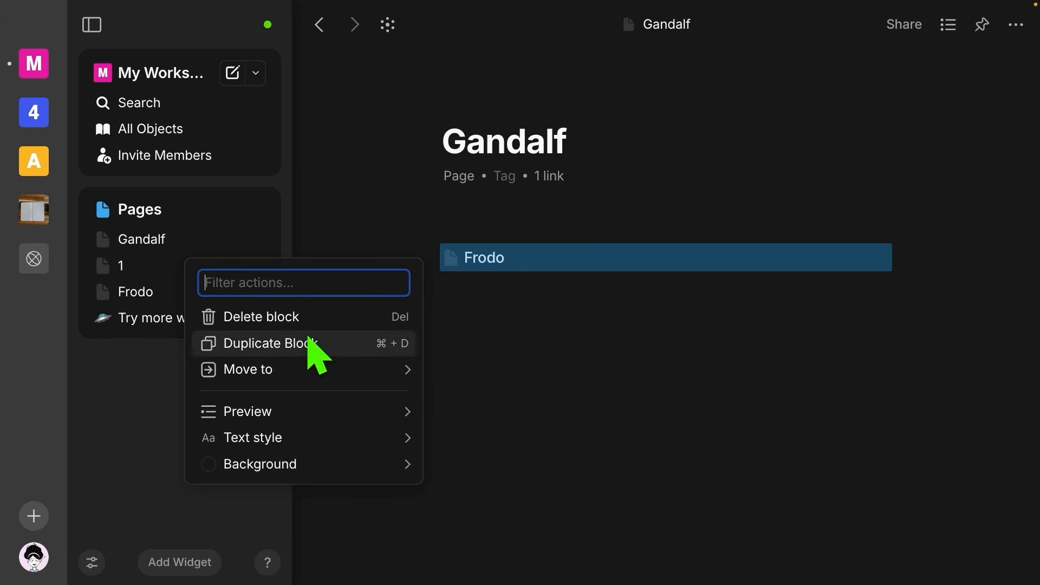
{"action": "mouse_move", "coordinate": [217, 415]}
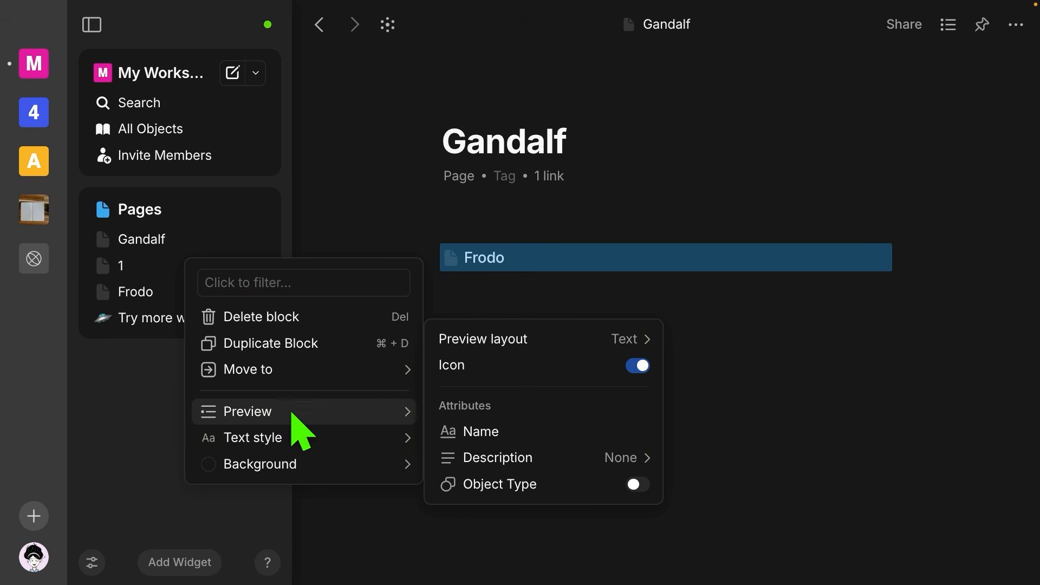
{"action": "mouse_move", "coordinate": [474, 342]}
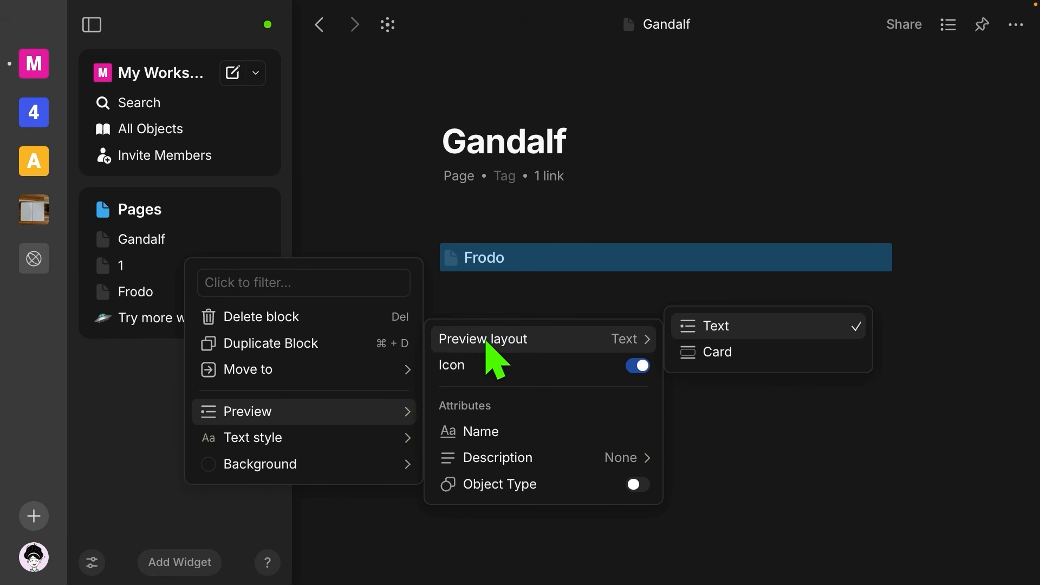
{"action": "left_click", "coordinate": [718, 353]}
{"action": "left_click", "coordinate": [727, 368]}
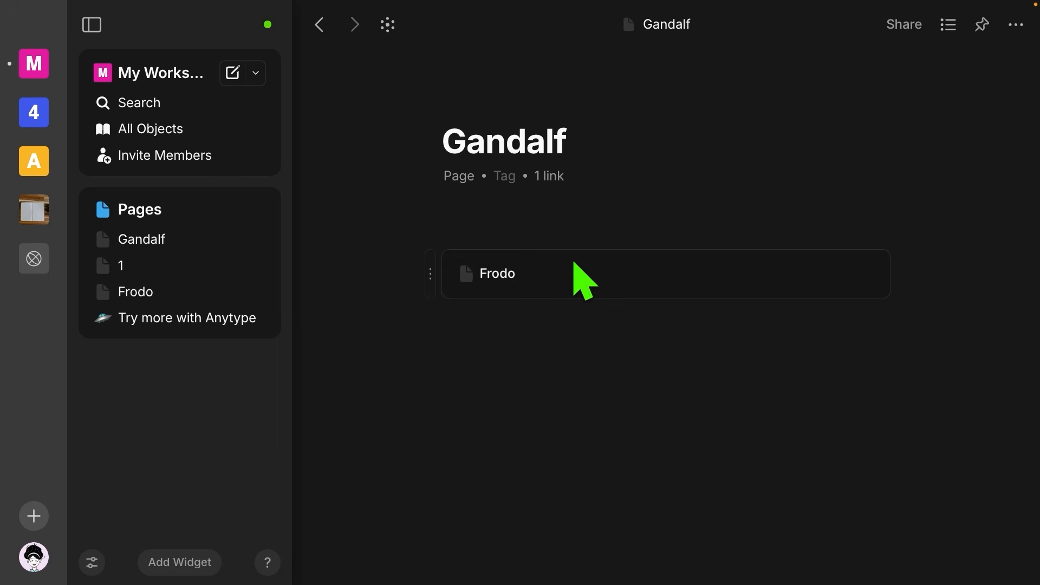
{"action": "left_click", "coordinate": [478, 358]}
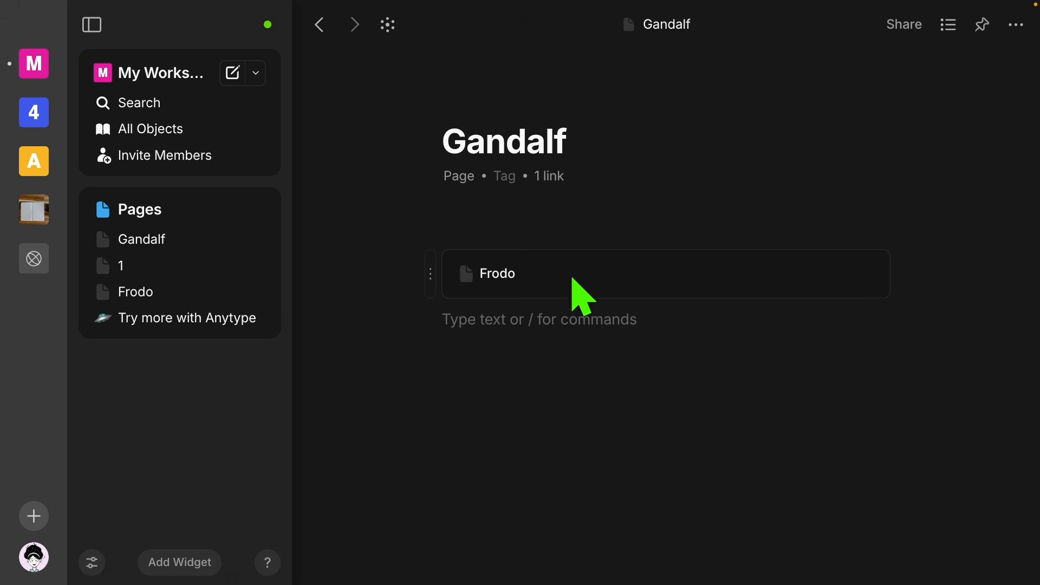
Step: Give the Frodo card a Green background, then open Frodo from the card
{"action": "left_click", "coordinate": [431, 271]}
{"action": "mouse_move", "coordinate": [365, 470]}
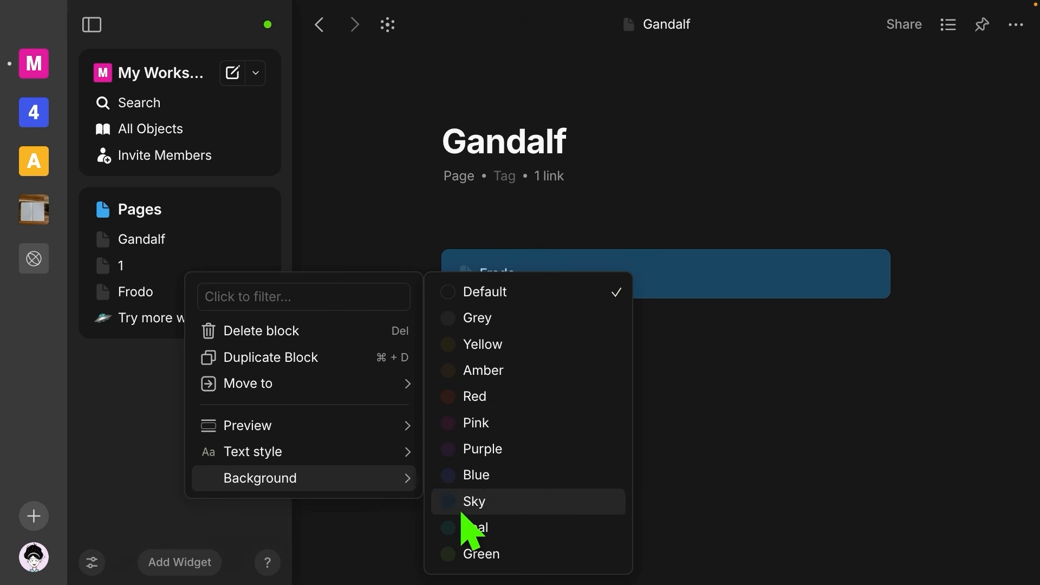
{"action": "left_click", "coordinate": [477, 553]}
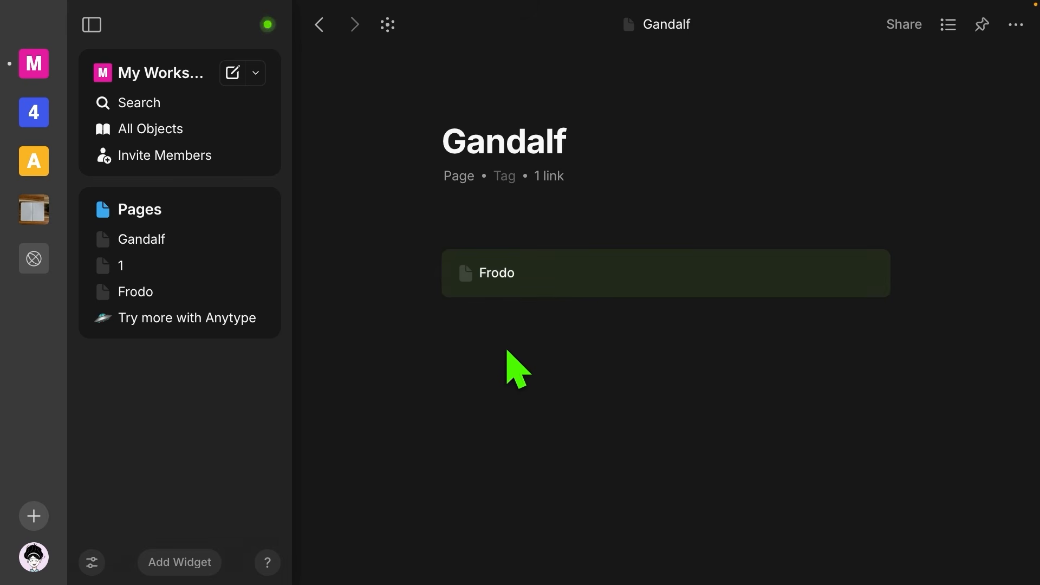
{"action": "left_click", "coordinate": [506, 368]}
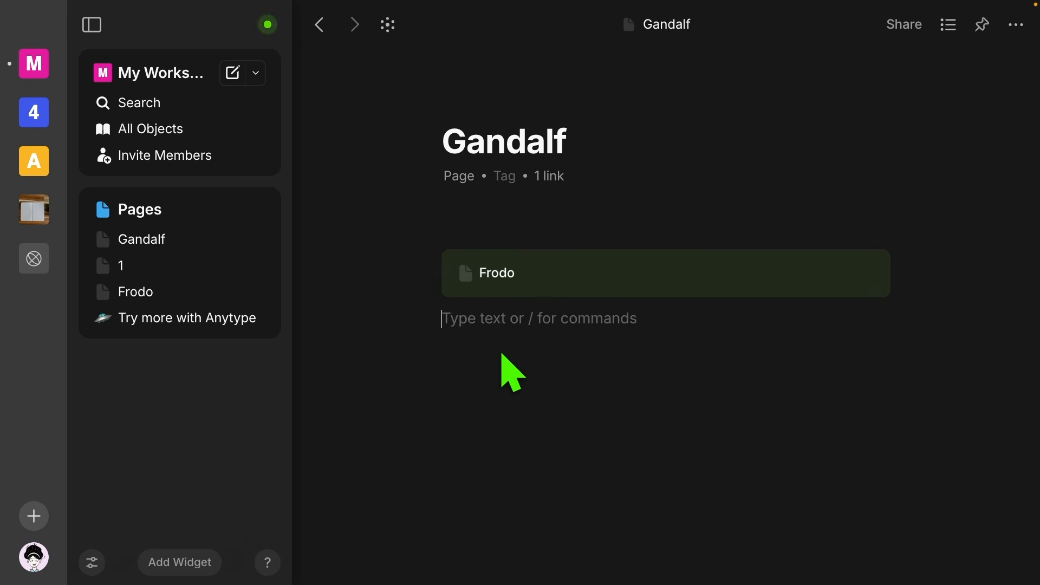
{"action": "left_click", "coordinate": [558, 272]}
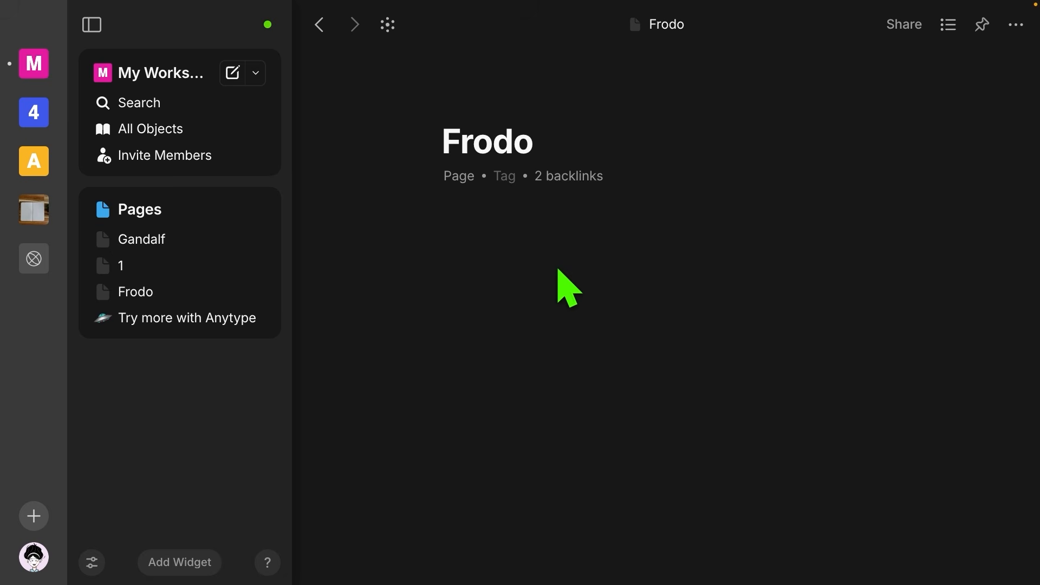